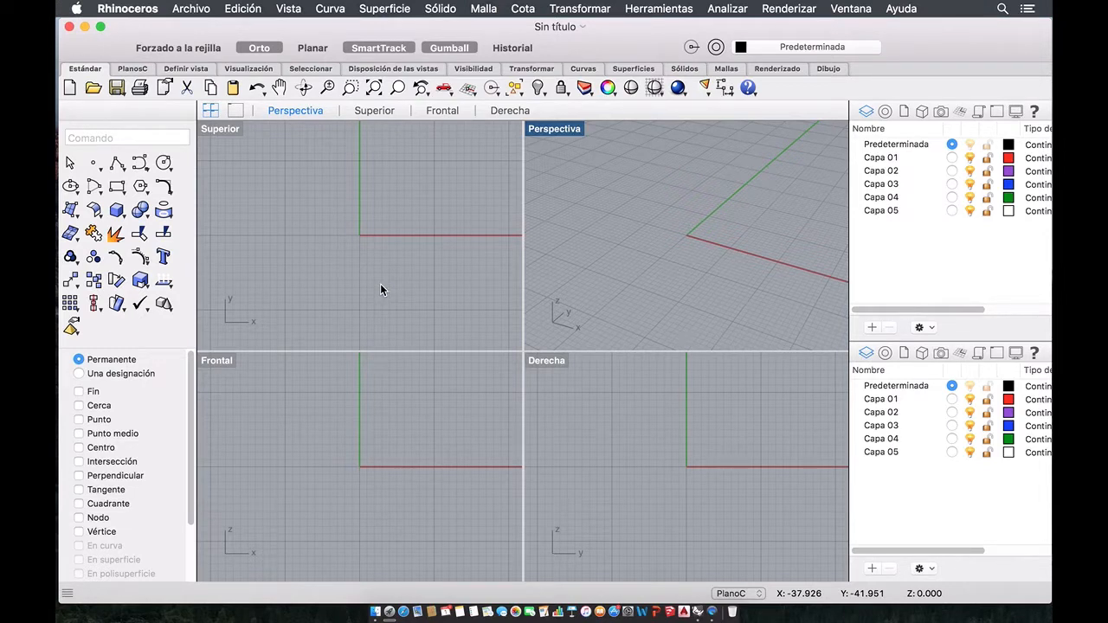
- Create an ellipsoid by diameter centred near the origin, about 60 units long in Y, with half-axes about 69 in X and 32 in Z
scroll(382, 264, "up", 2)
scroll(382, 262, "down", 5)
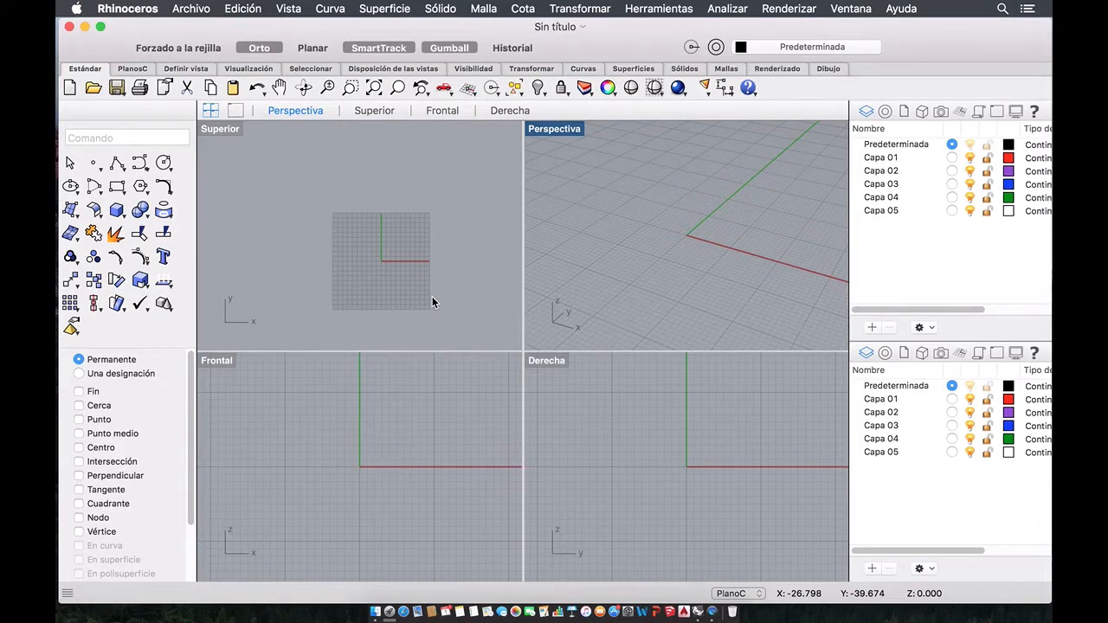
scroll(406, 286, "up", 4)
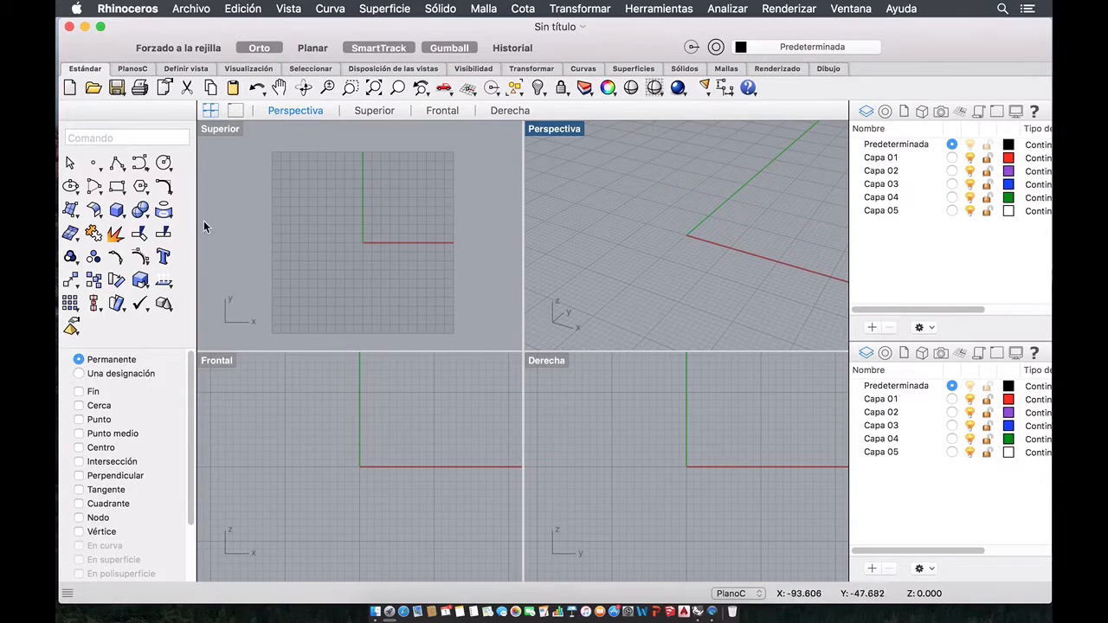
left_click(118, 217)
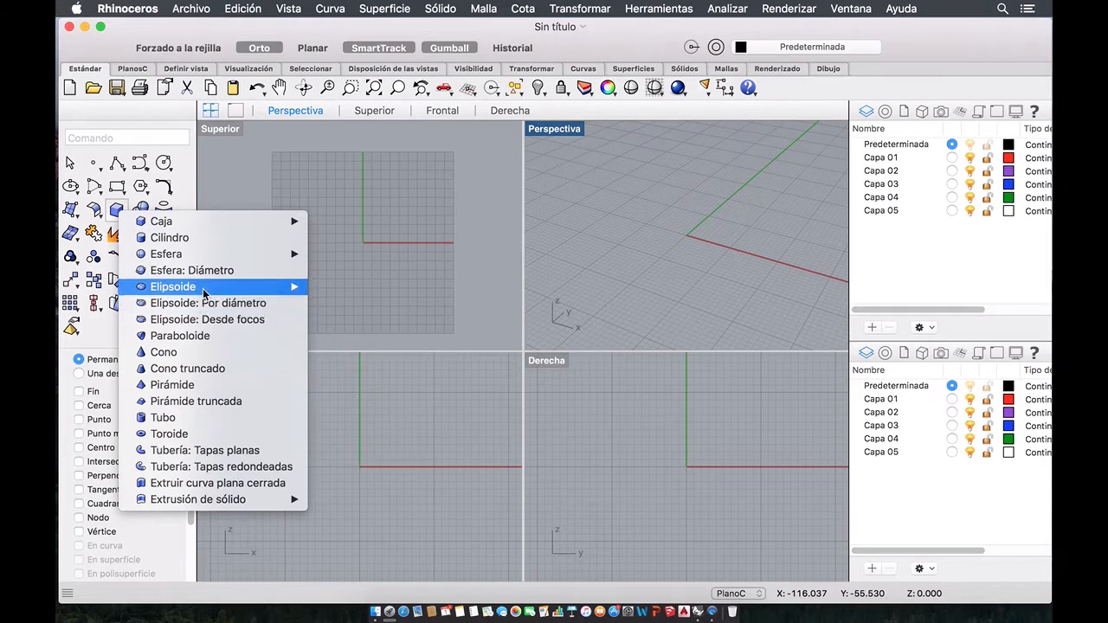
mouse_move(205, 293)
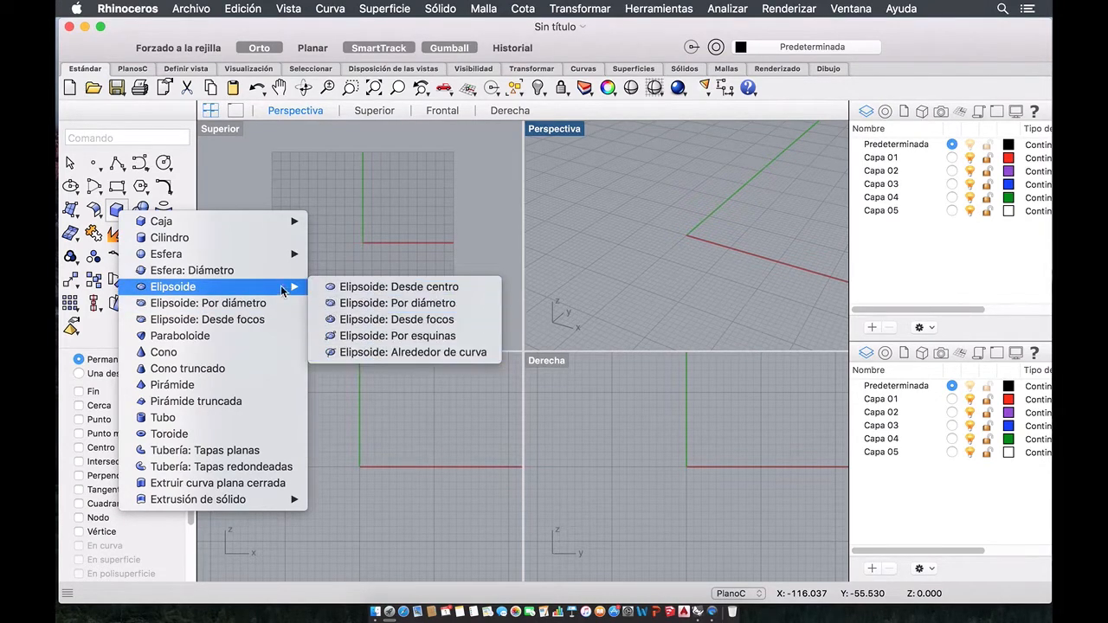
left_click(245, 310)
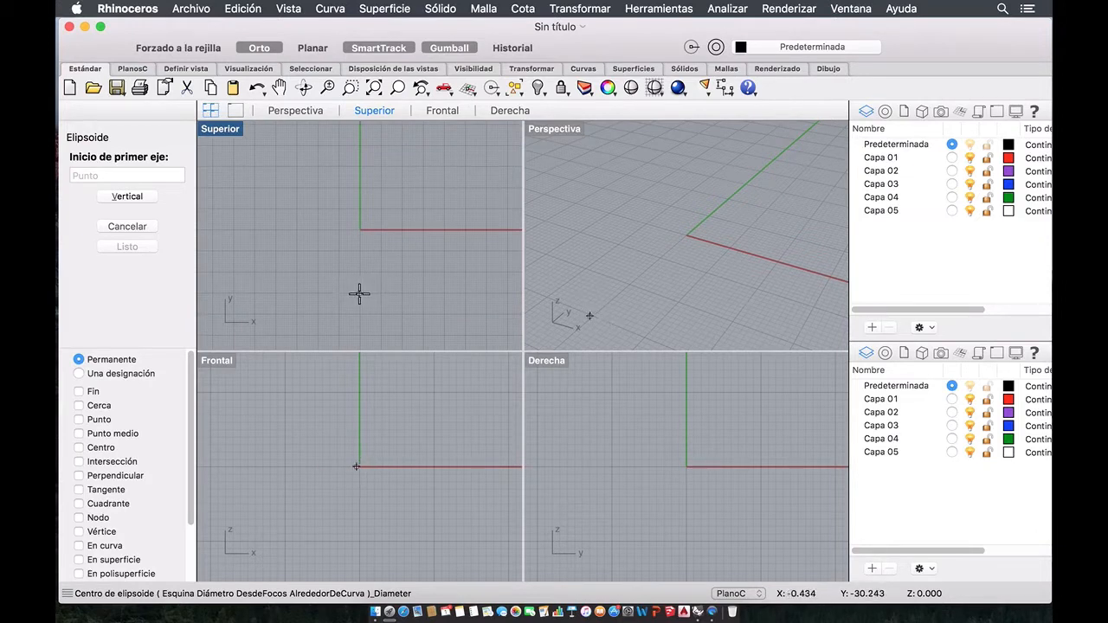
left_click(359, 295)
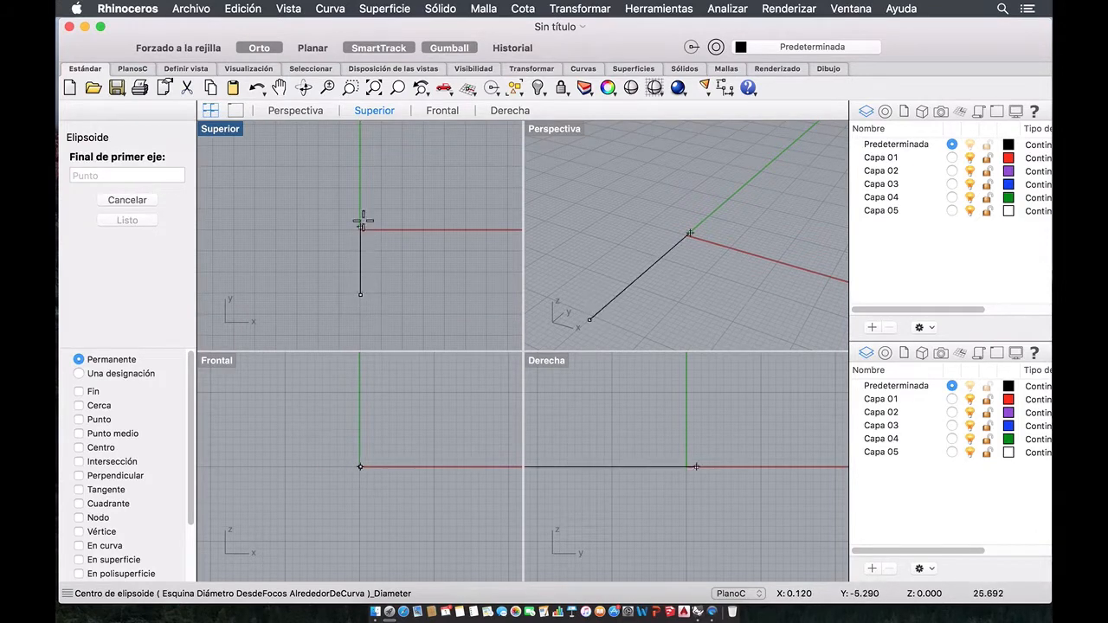
left_click(361, 166)
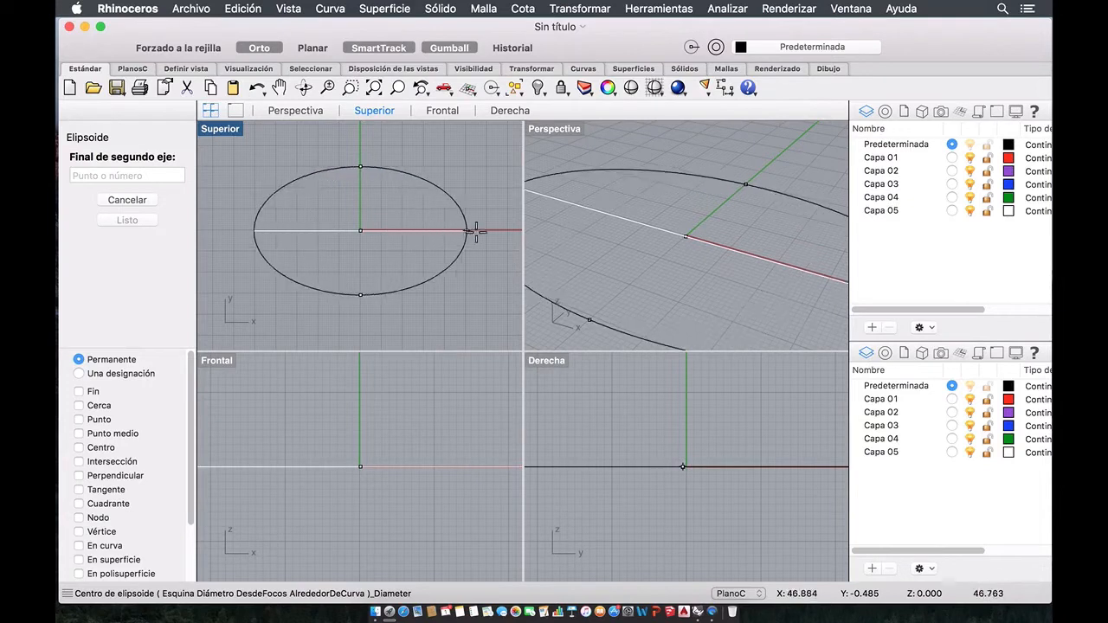
scroll(466, 228, "down", 2)
mouse_move(466, 228)
right_mouse_down()
mouse_move(427, 209)
mouse_move(445, 227)
right_mouse_up()
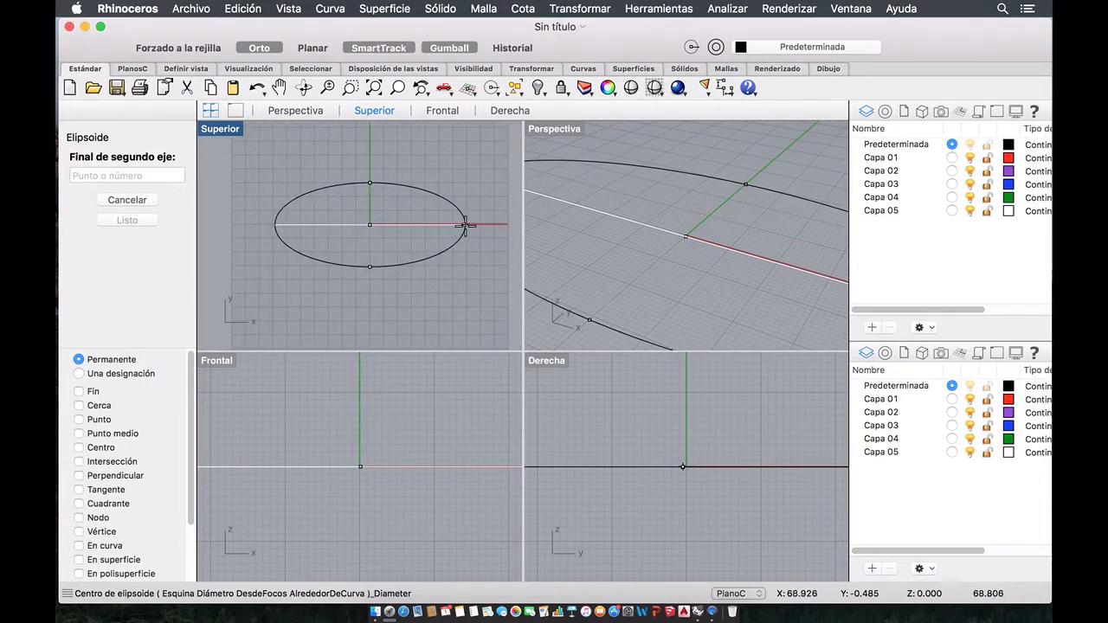
left_click(465, 225)
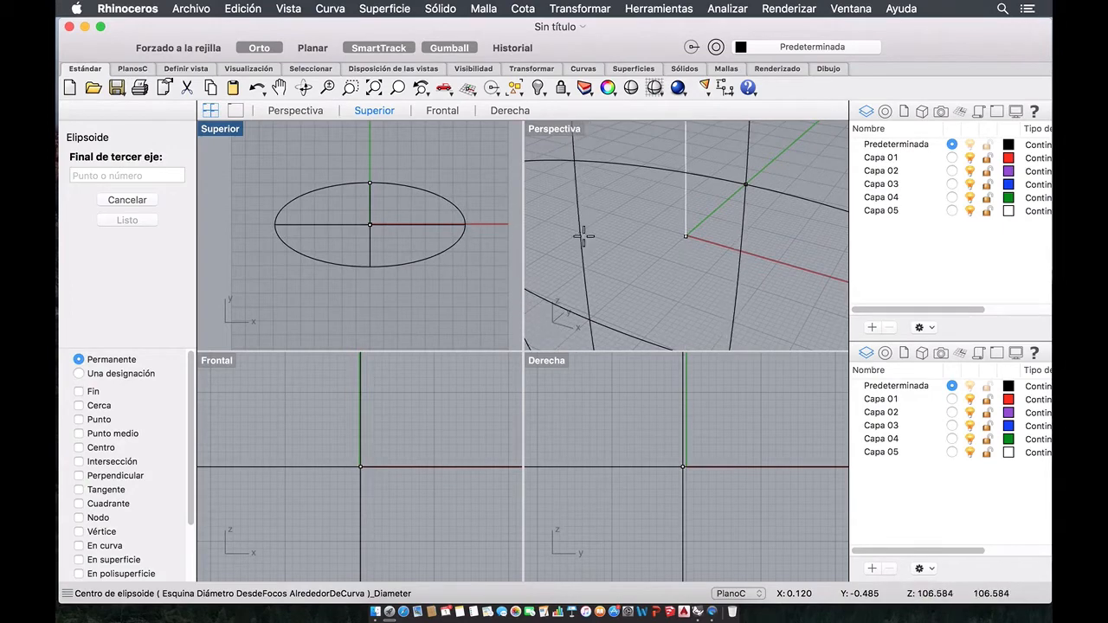
scroll(623, 217, "down", 6)
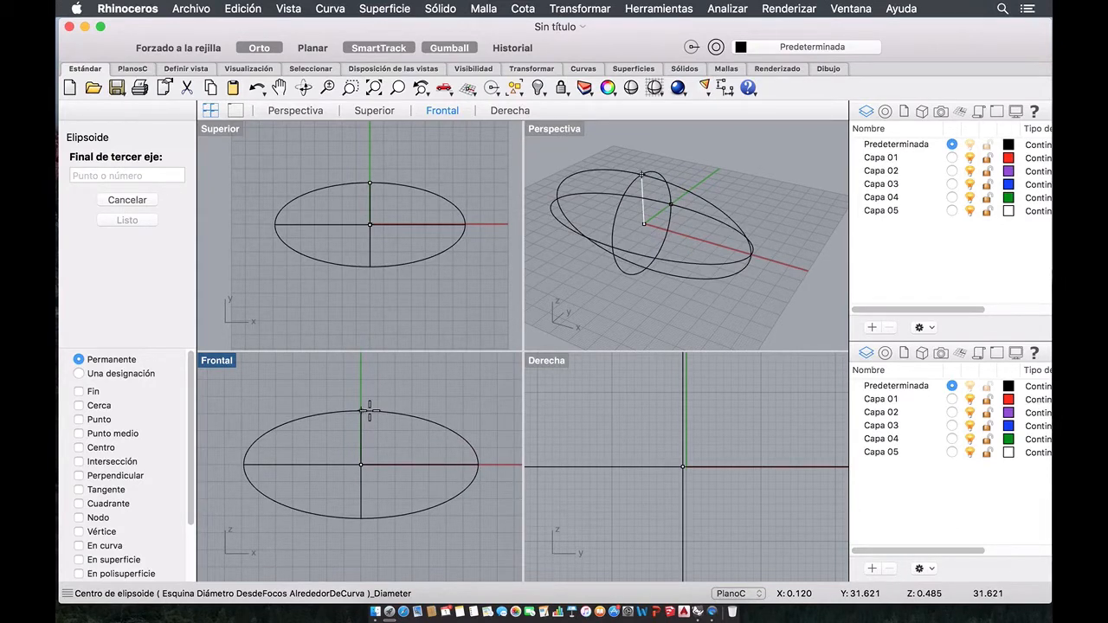
left_click(369, 410)
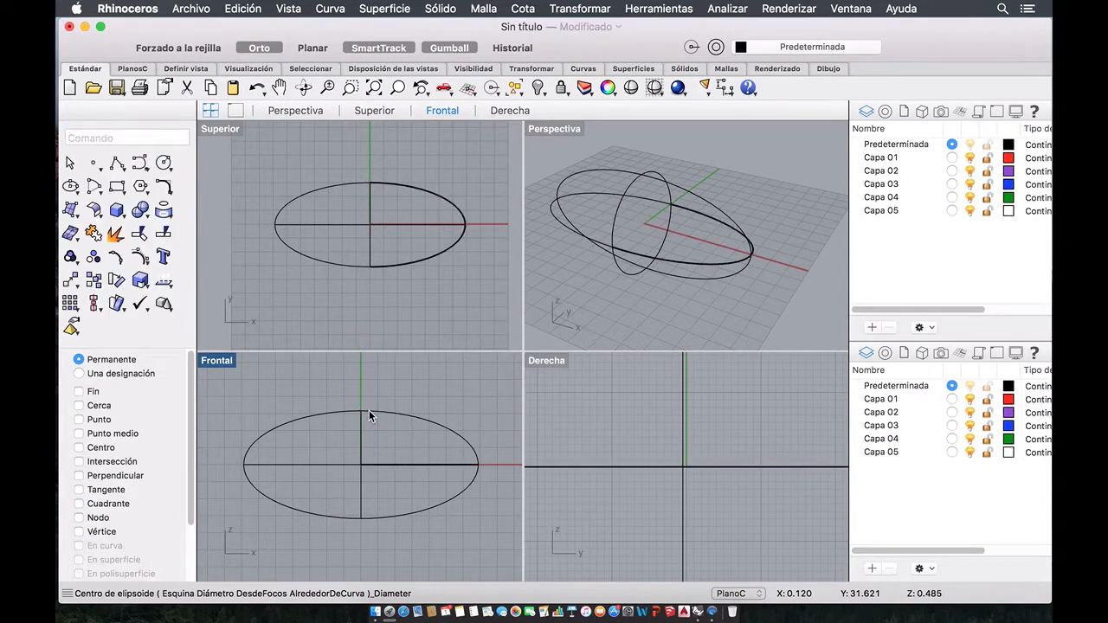
- Set the Perspectiva viewport to shaded display and inspect the ellipsoid from several angles
mouse_move(636, 311)
right_mouse_down()
mouse_move(642, 289)
mouse_move(704, 272)
mouse_move(630, 302)
right_mouse_up()
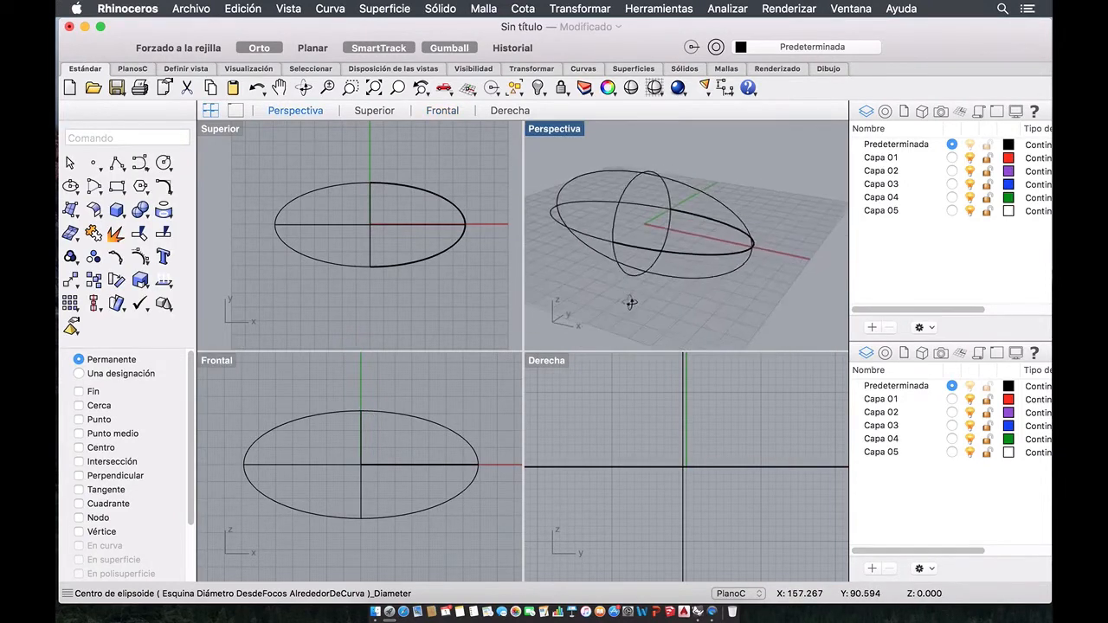
left_click(699, 253)
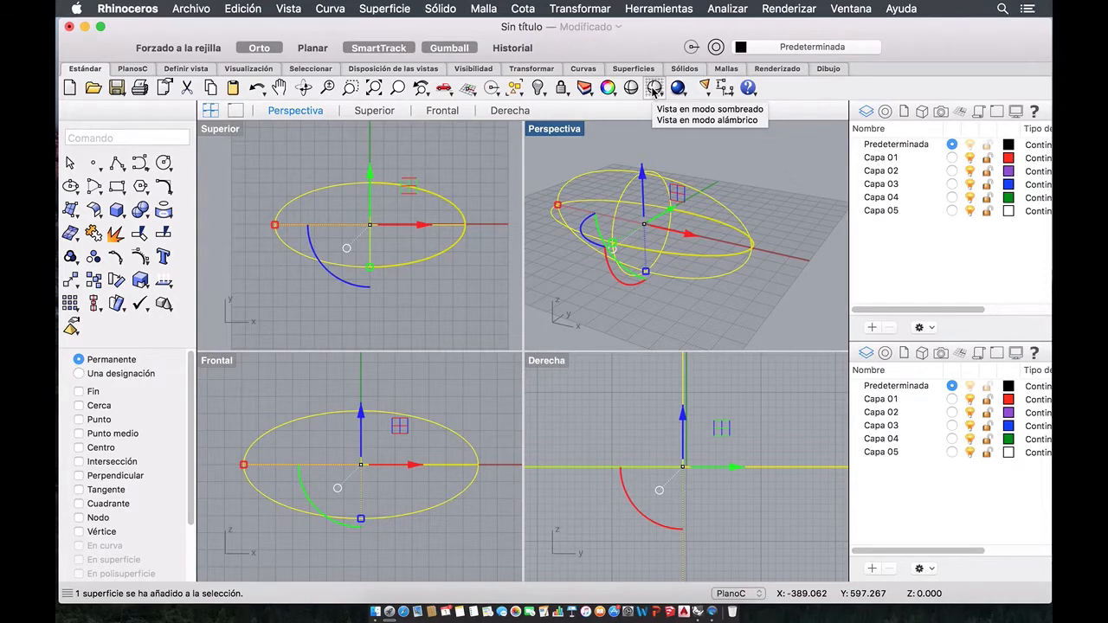
left_click(654, 87)
left_click(783, 273)
mouse_move(782, 274)
right_mouse_down()
mouse_move(720, 291)
mouse_move(704, 170)
mouse_move(671, 169)
mouse_move(685, 164)
right_mouse_up()
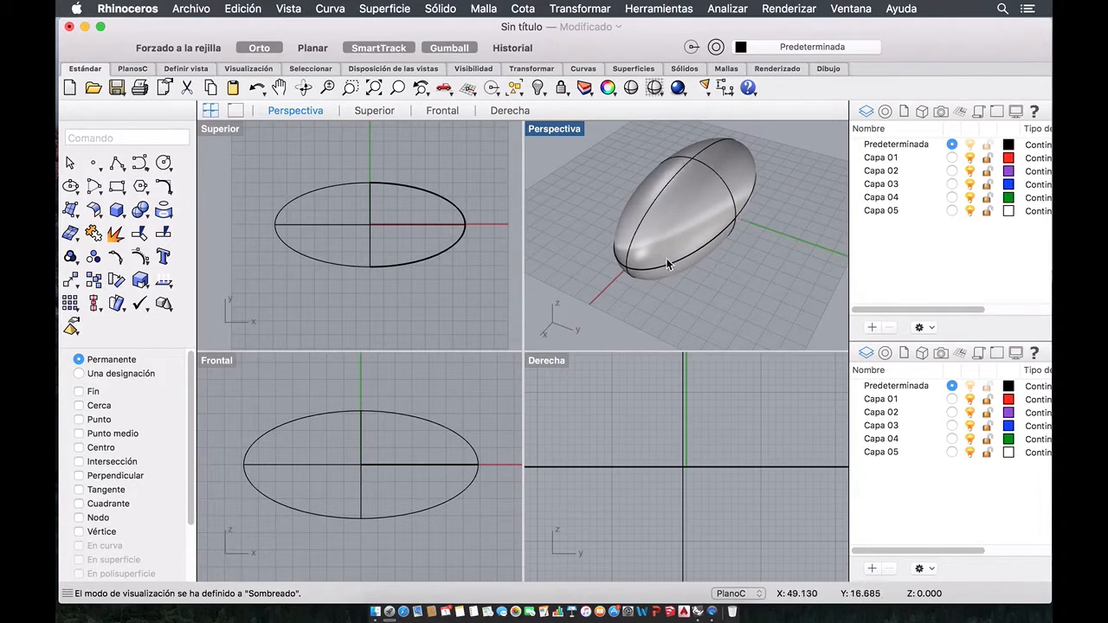
mouse_move(612, 252)
right_mouse_down()
mouse_move(705, 257)
mouse_move(630, 270)
mouse_move(673, 261)
mouse_move(683, 232)
mouse_move(668, 247)
mouse_move(681, 251)
right_mouse_up()
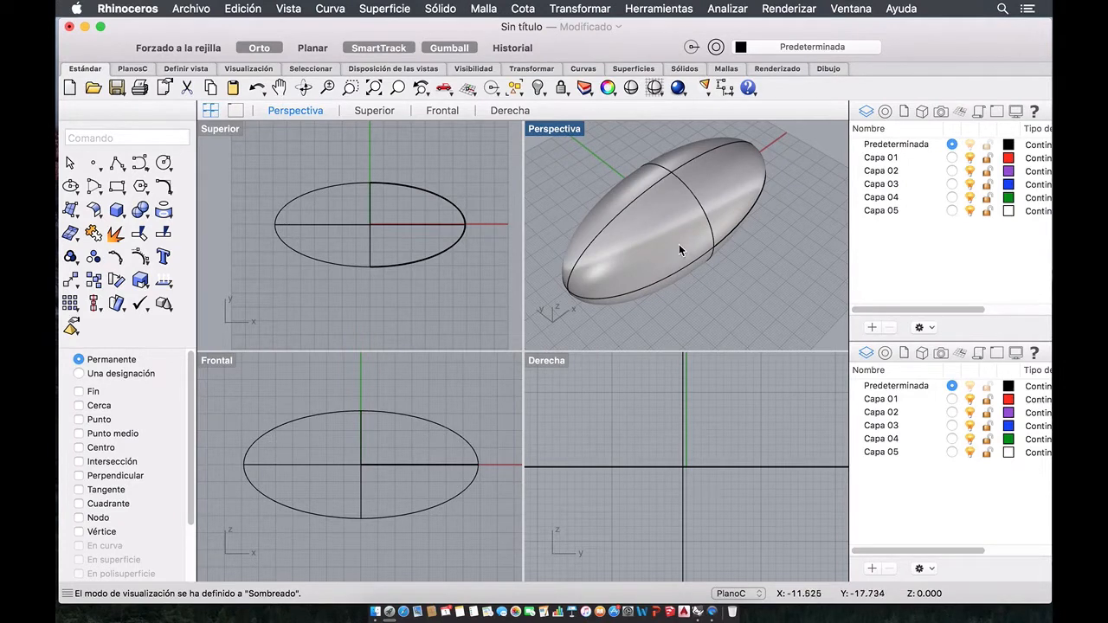
right_click_drag(660, 237, 660, 173)
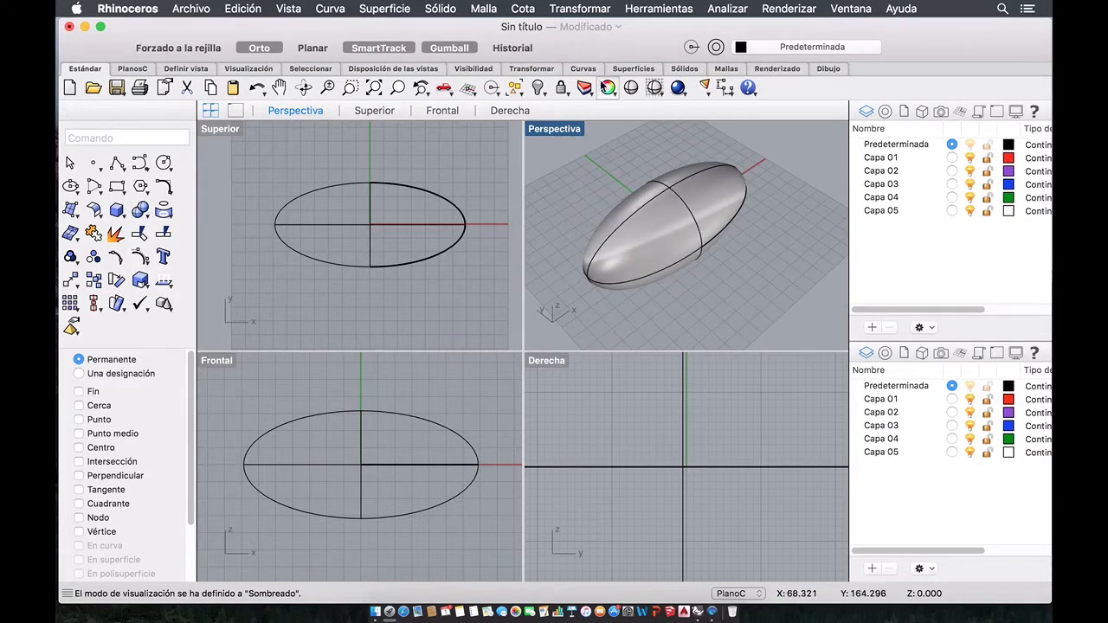
- Start a cage based on the ellipsoid's bounding box, using the Universal coordinate system
left_click(585, 11)
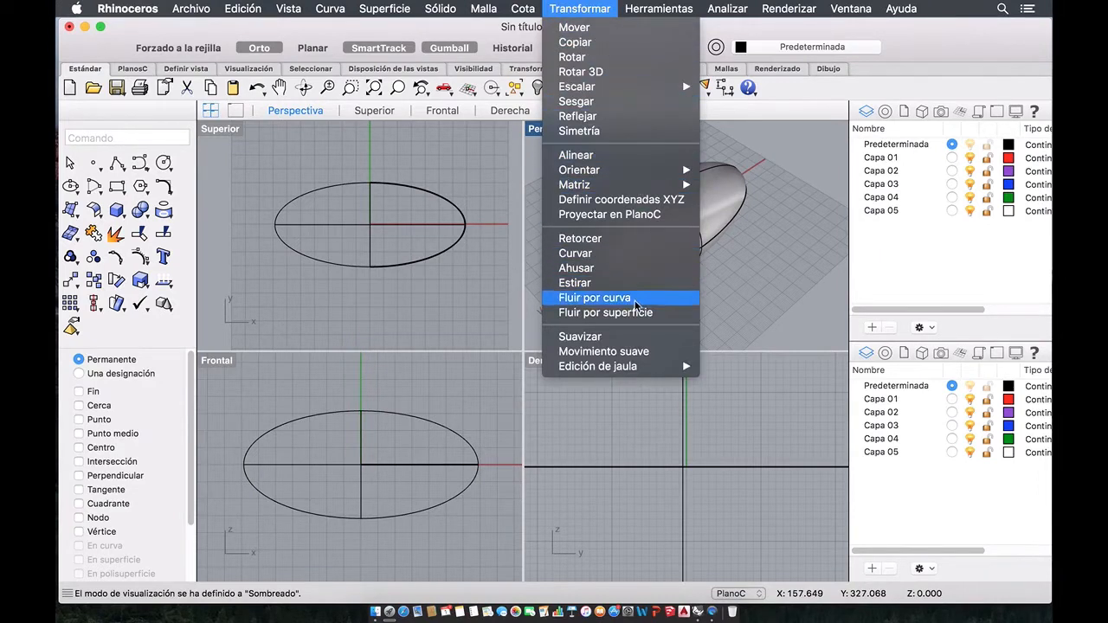
mouse_move(637, 370)
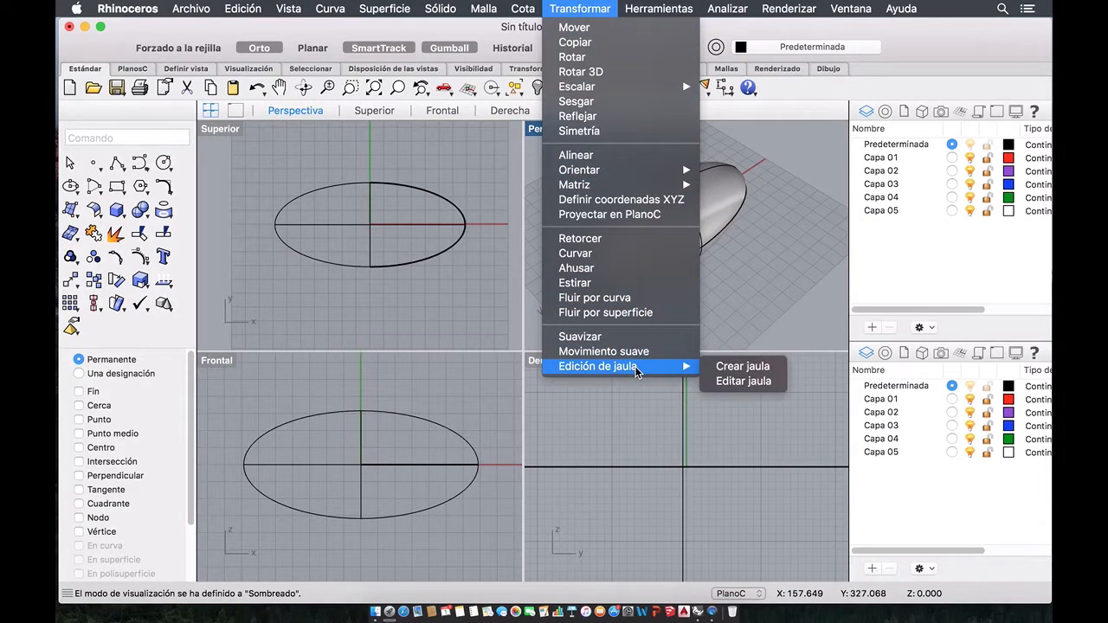
left_click(742, 367)
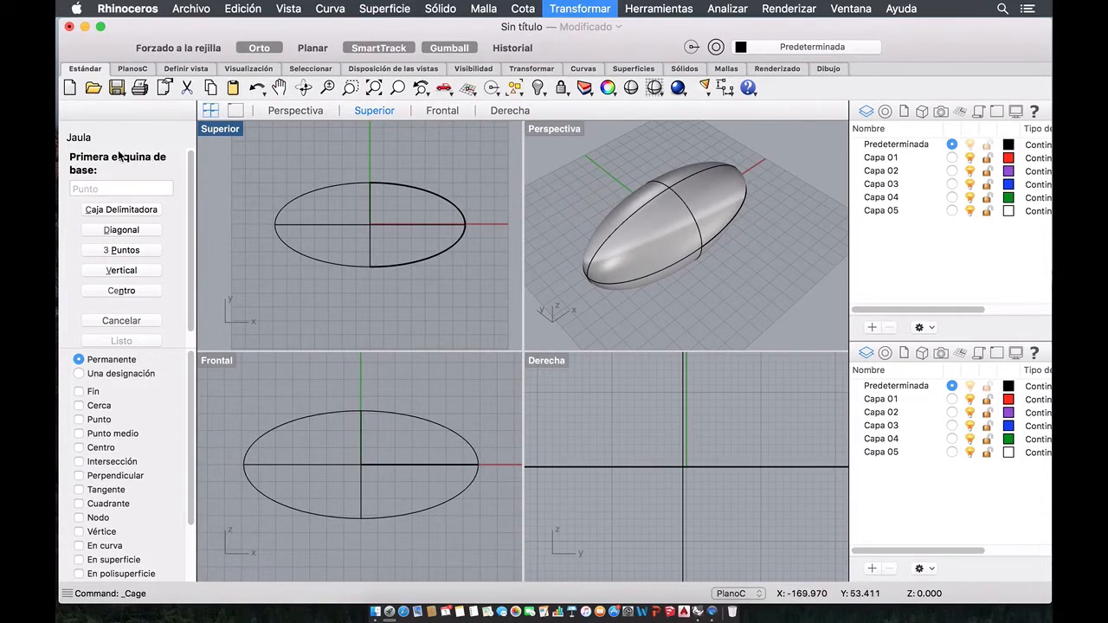
left_click(148, 211)
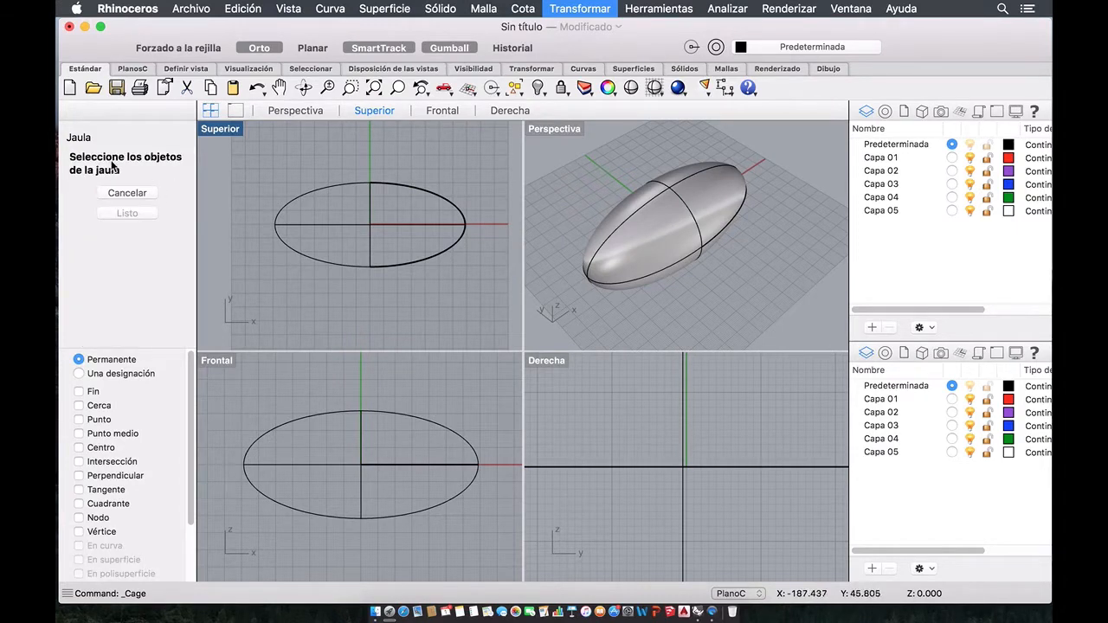
left_click(690, 214)
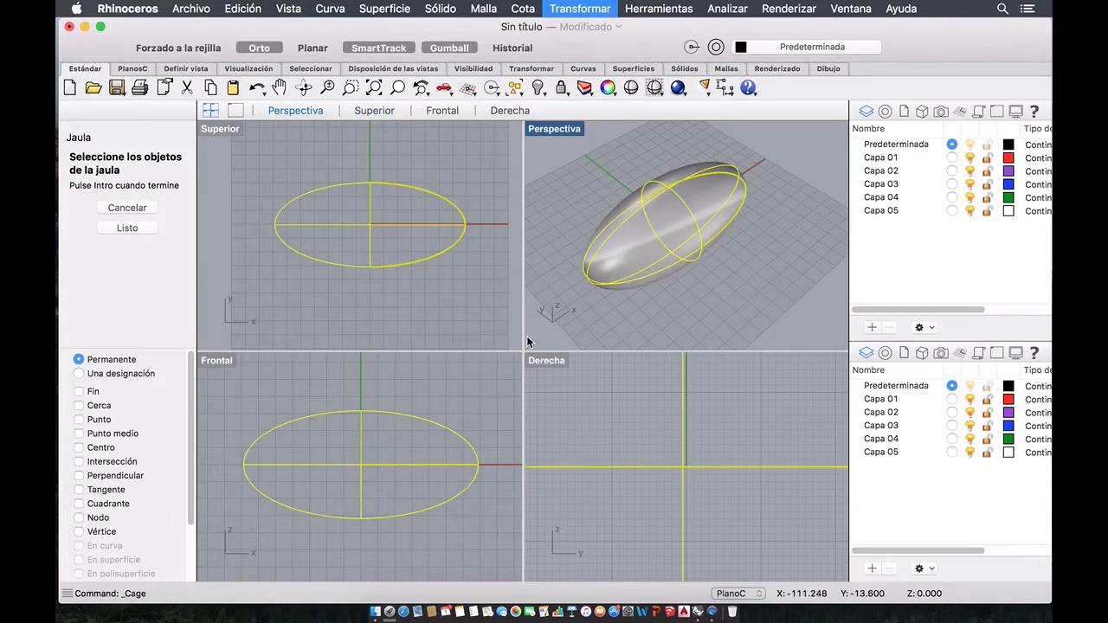
left_click(126, 227)
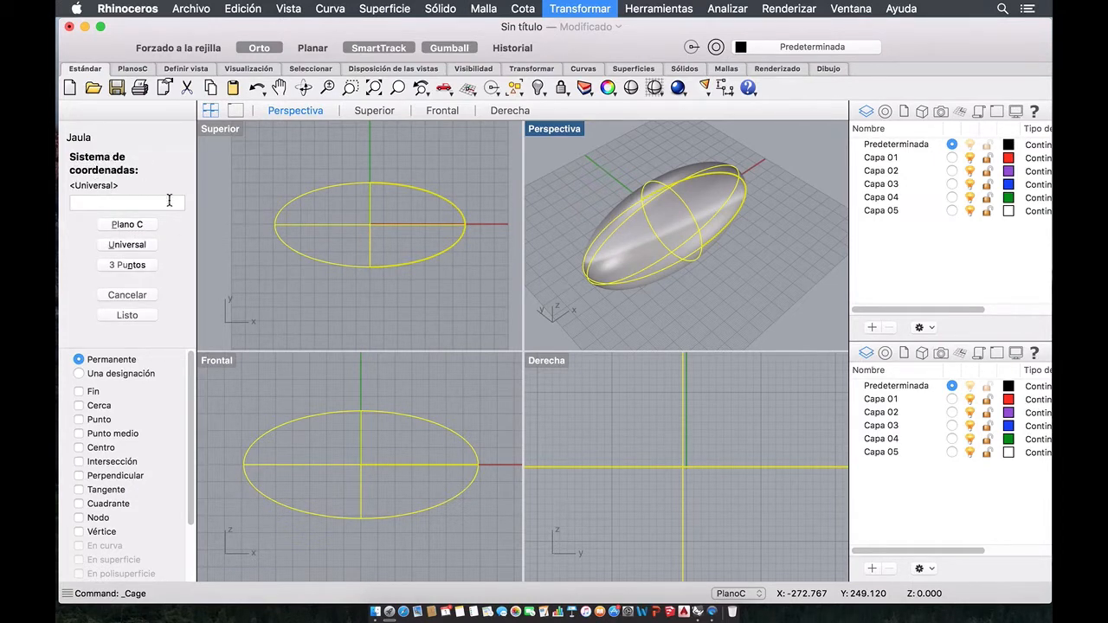
left_click(133, 243)
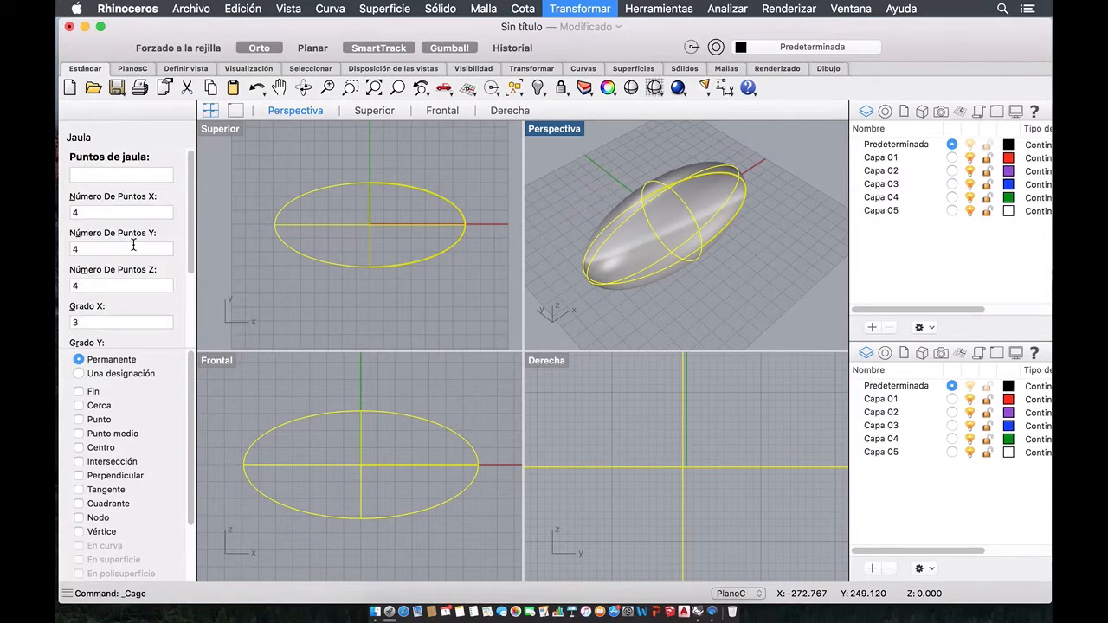
- Create the cage around the ellipsoid with 4 points and degree 3 in X, Y and Z
mouse_move(189, 180)
left_mouse_down()
mouse_move(196, 212)
mouse_move(200, 173)
left_mouse_up()
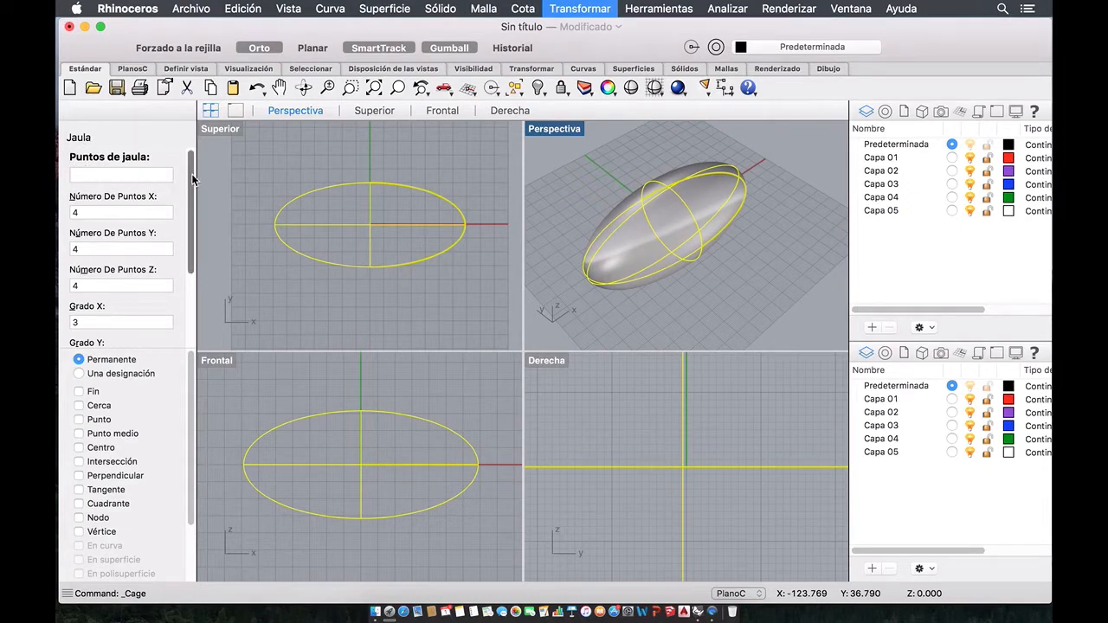
left_click_drag(190, 177, 194, 211)
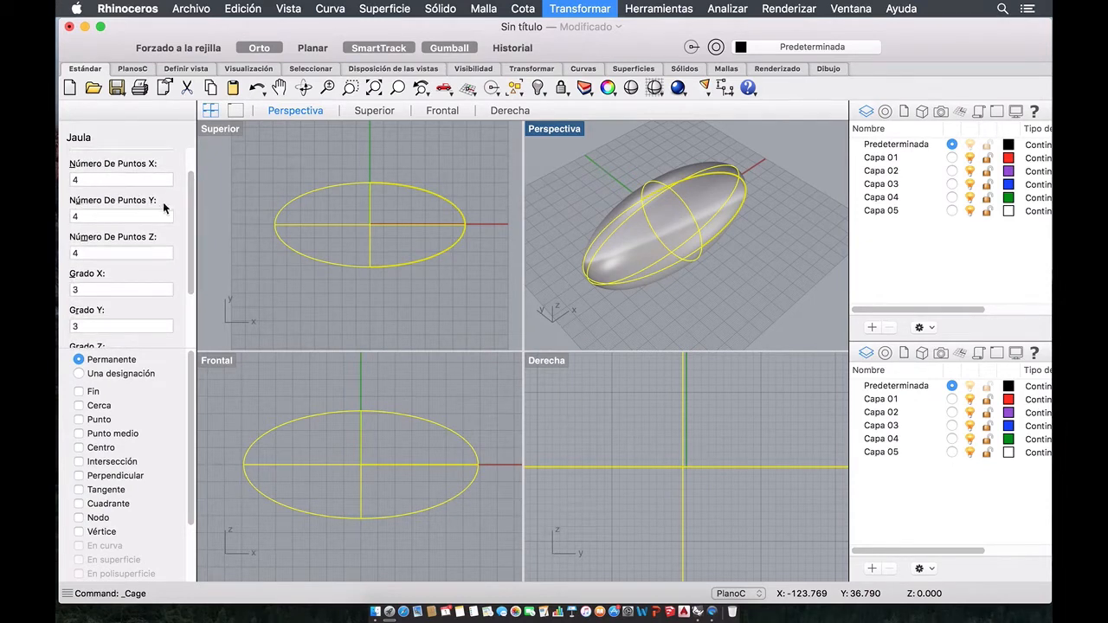
left_click_drag(189, 192, 189, 200)
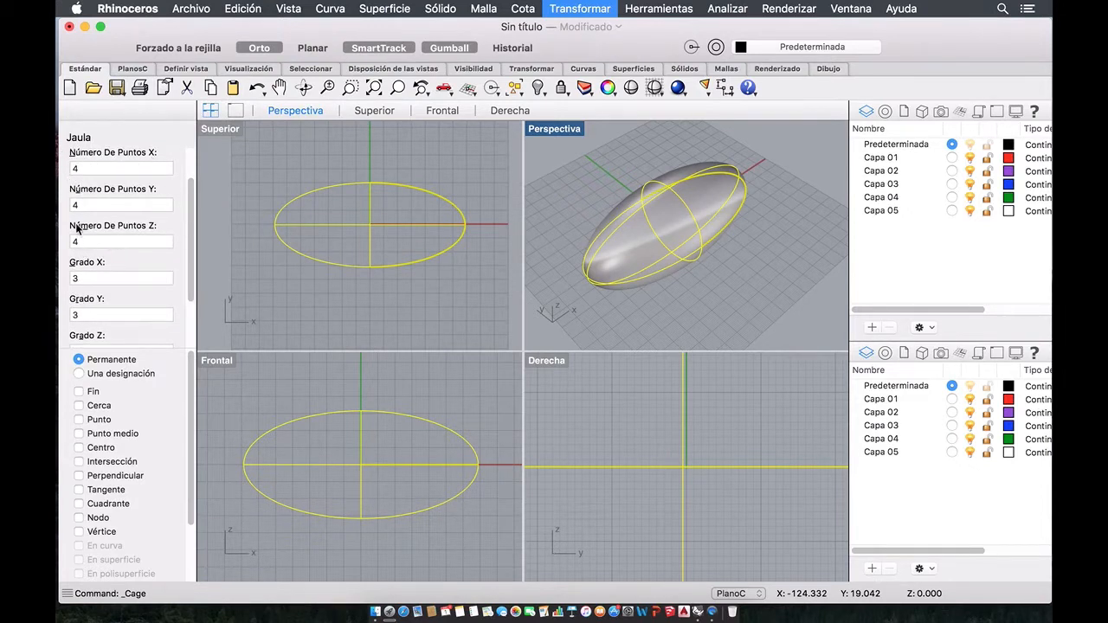
left_click_drag(191, 212, 185, 250)
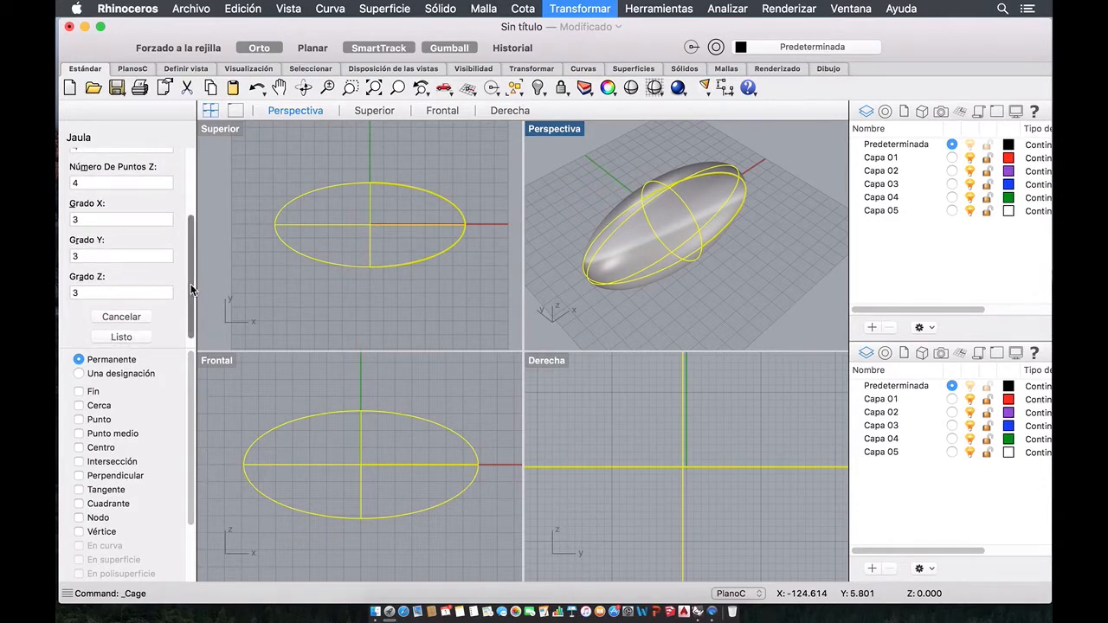
left_click_drag(189, 282, 192, 212)
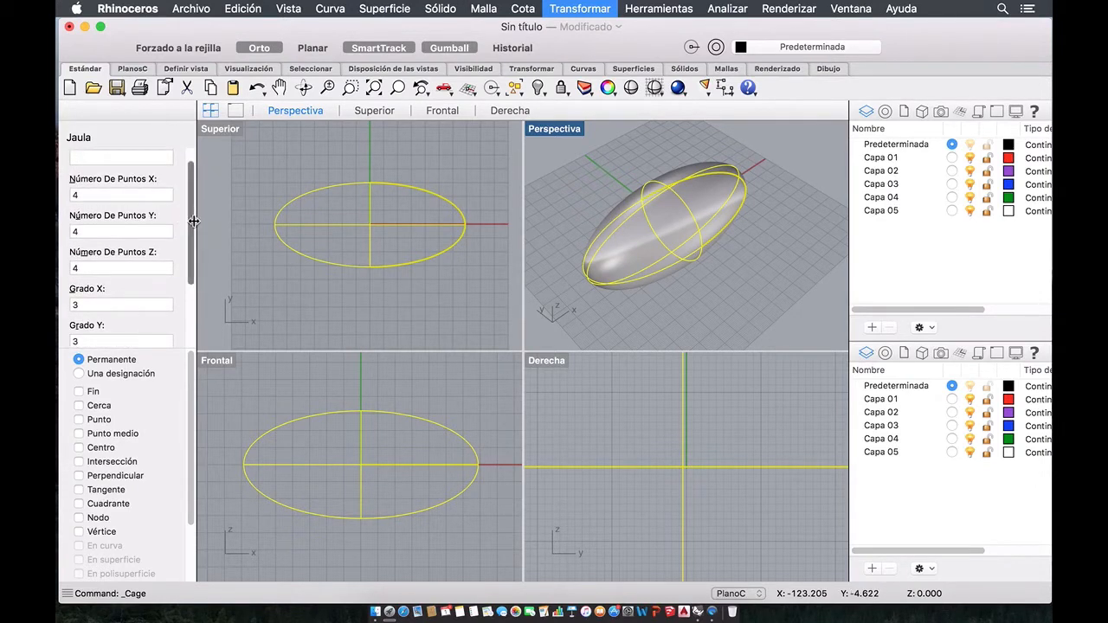
scroll(191, 224, "down", 2)
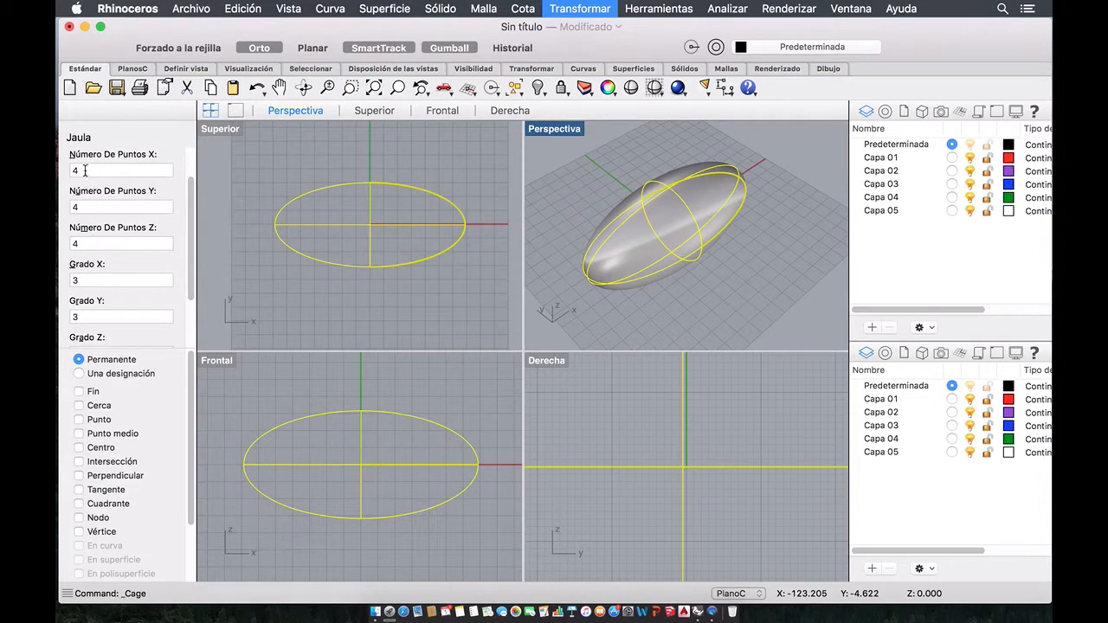
left_click_drag(189, 228, 197, 259)
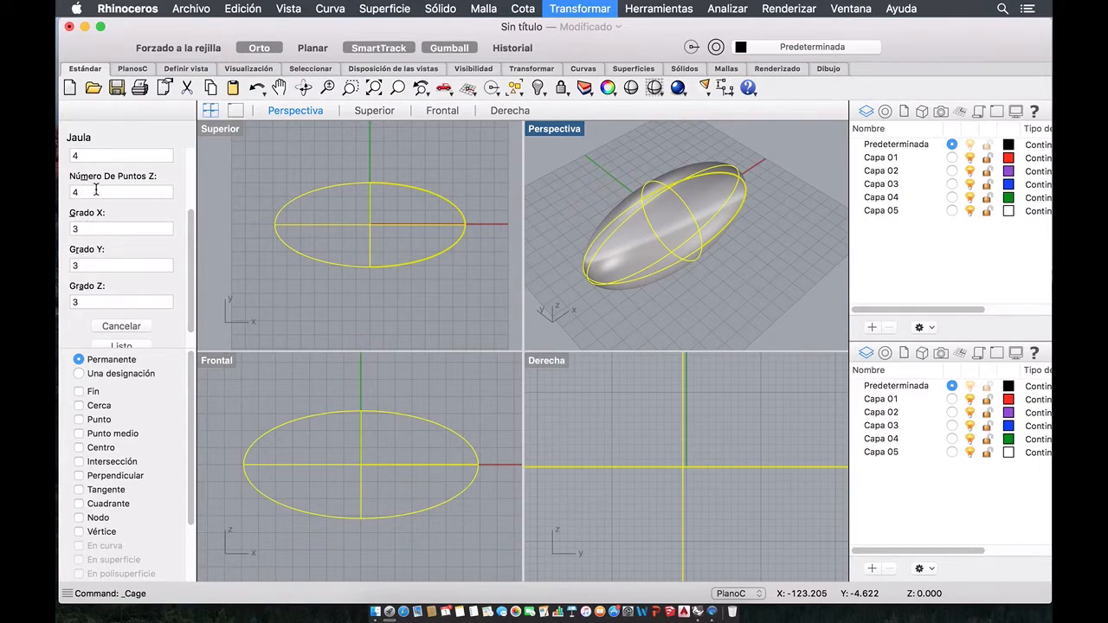
scroll(193, 218, "up", 1)
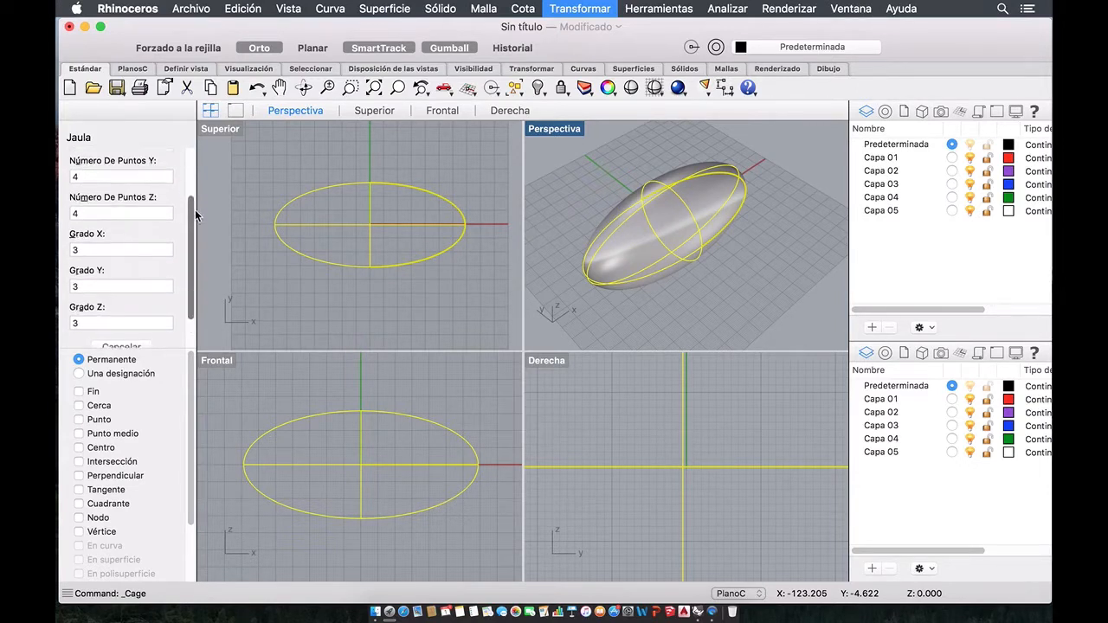
scroll(194, 209, "down", 2)
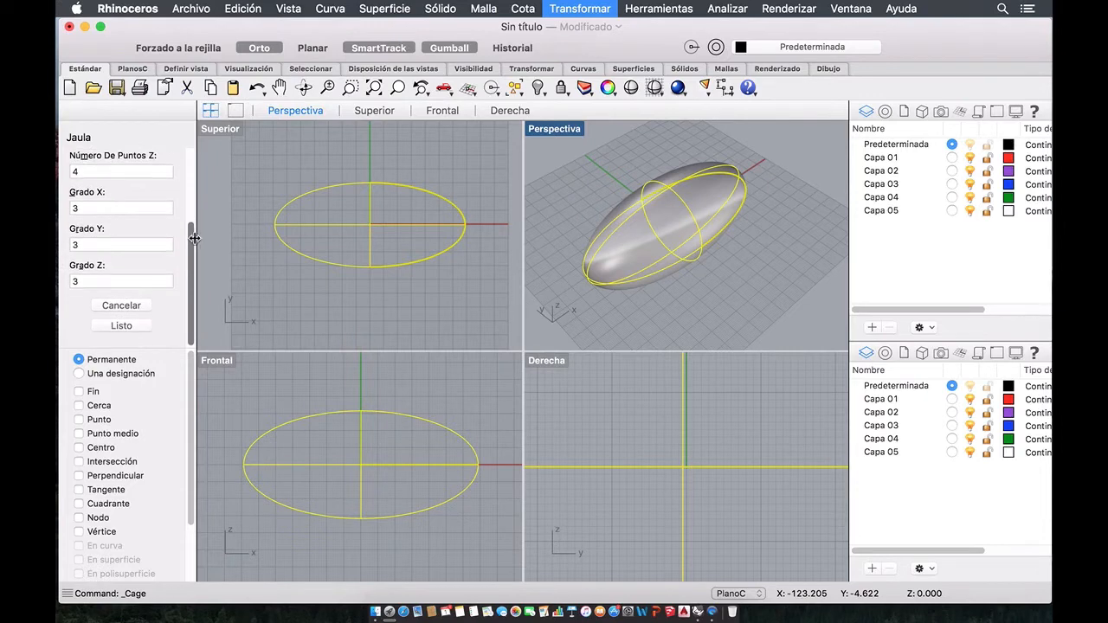
left_click(121, 325)
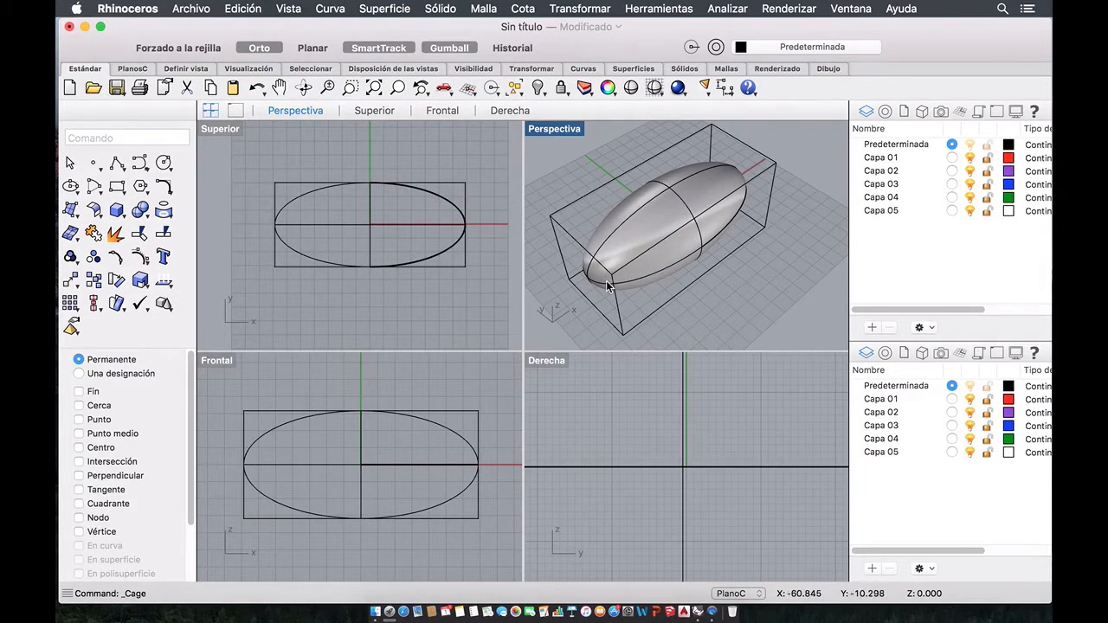
- Maximize the Perspectiva viewport to view the ellipsoid inside its cage
right_click_drag(606, 280, 580, 149)
double_click(566, 129)
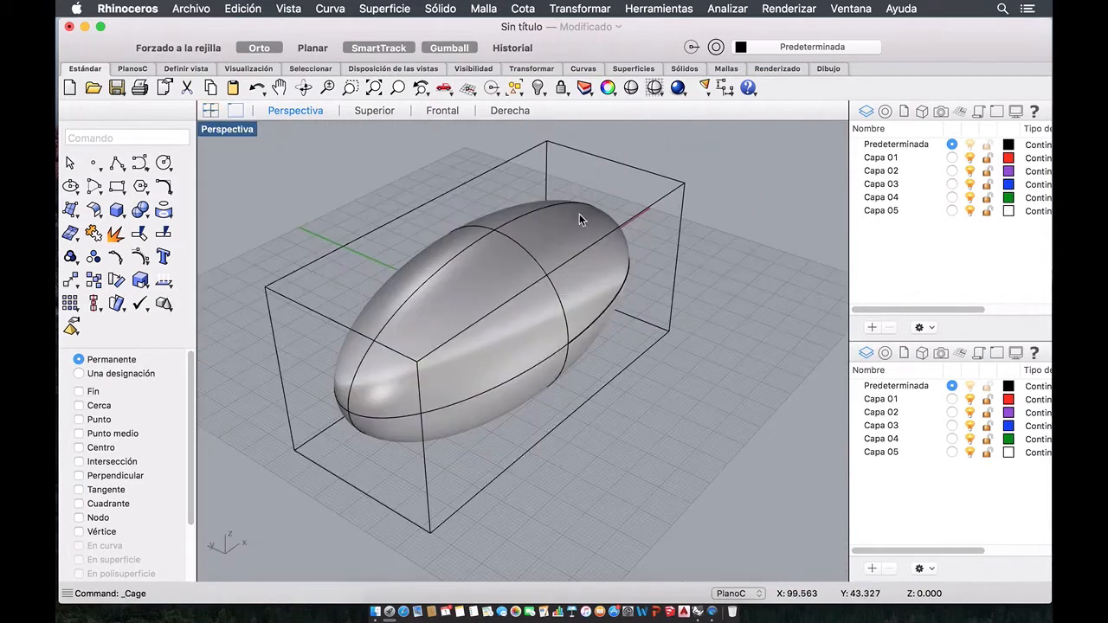
right_click_drag(583, 217, 617, 310)
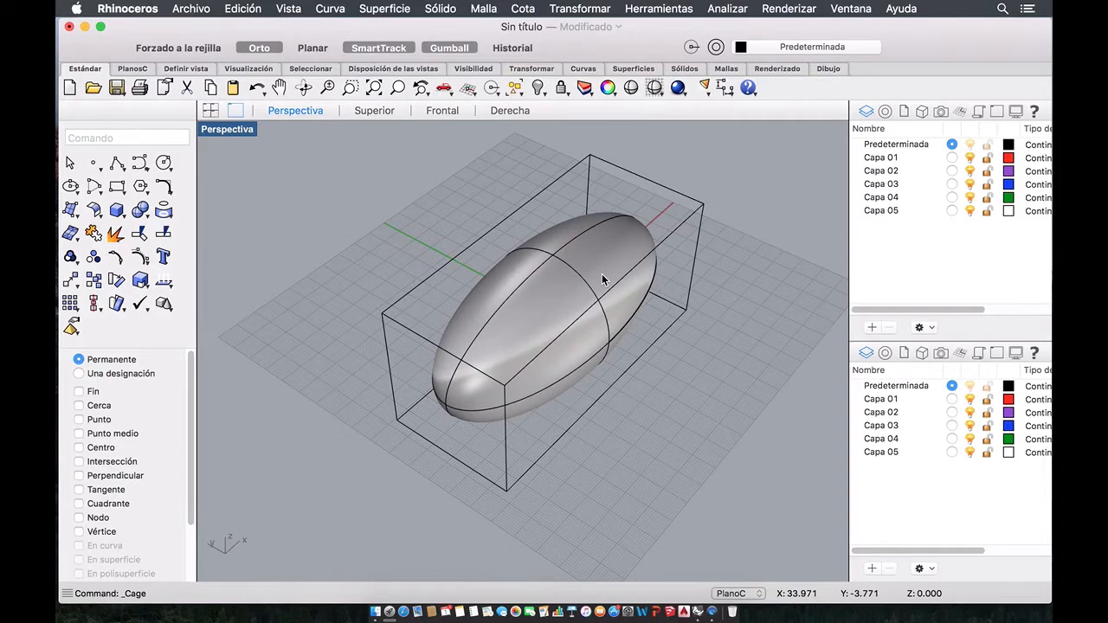
- Start cage editing with the ellipsoid as captive object, the surrounding cage as control object and the Global region
left_click(588, 9)
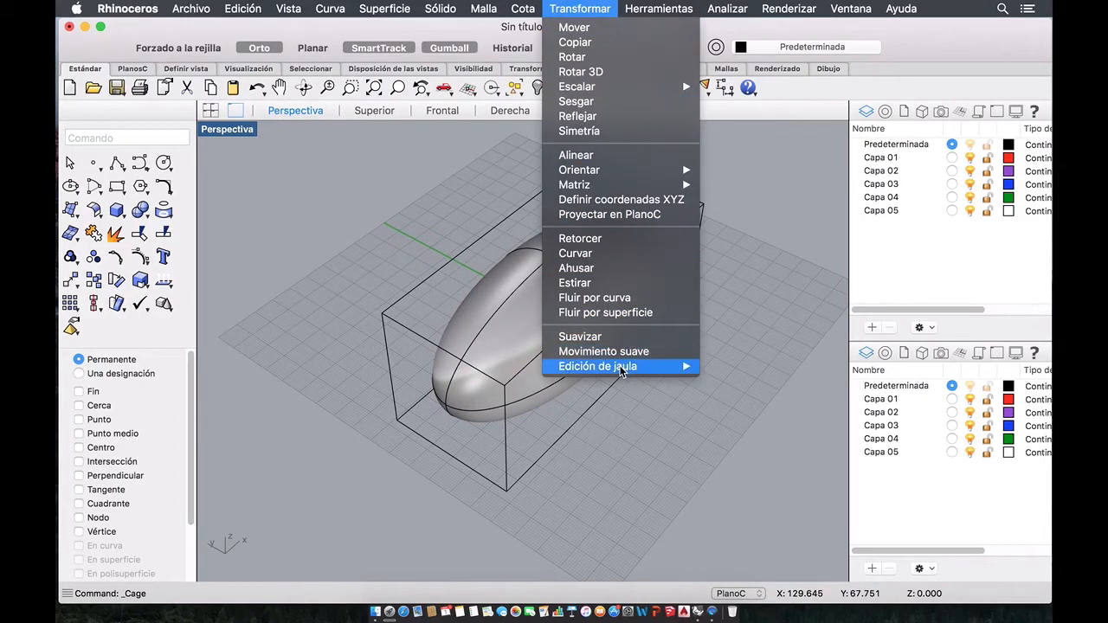
mouse_move(623, 370)
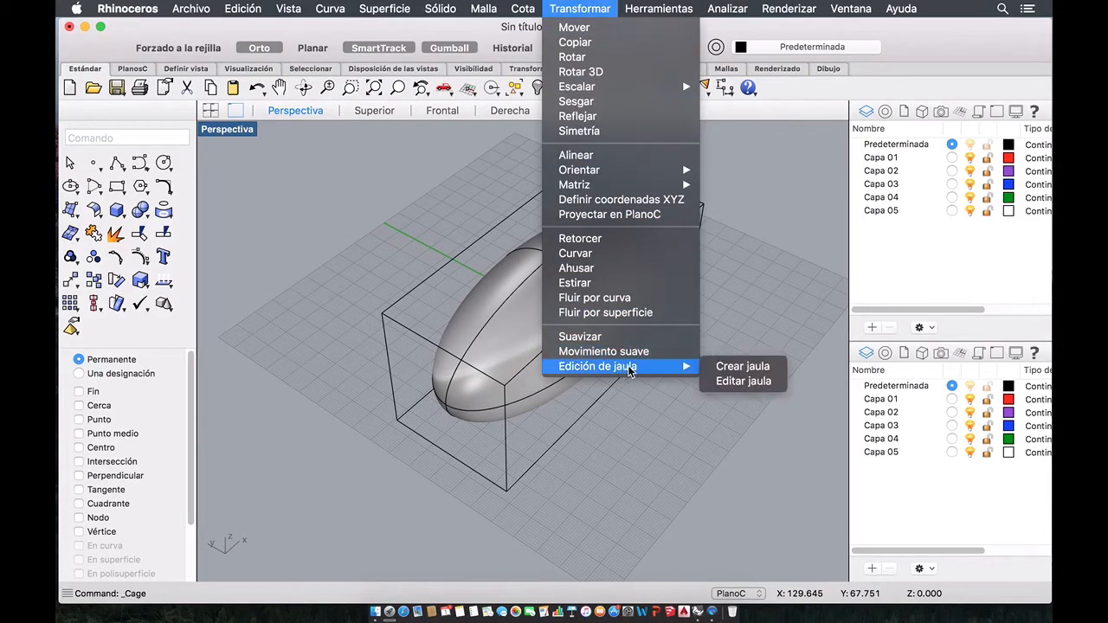
left_click(728, 382)
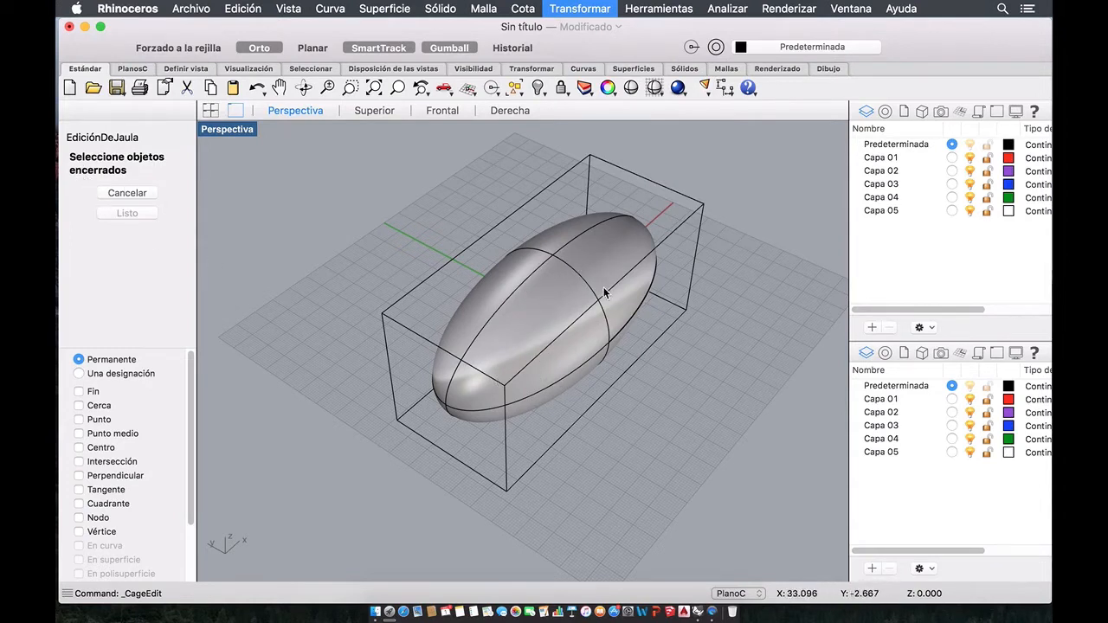
left_click(550, 309)
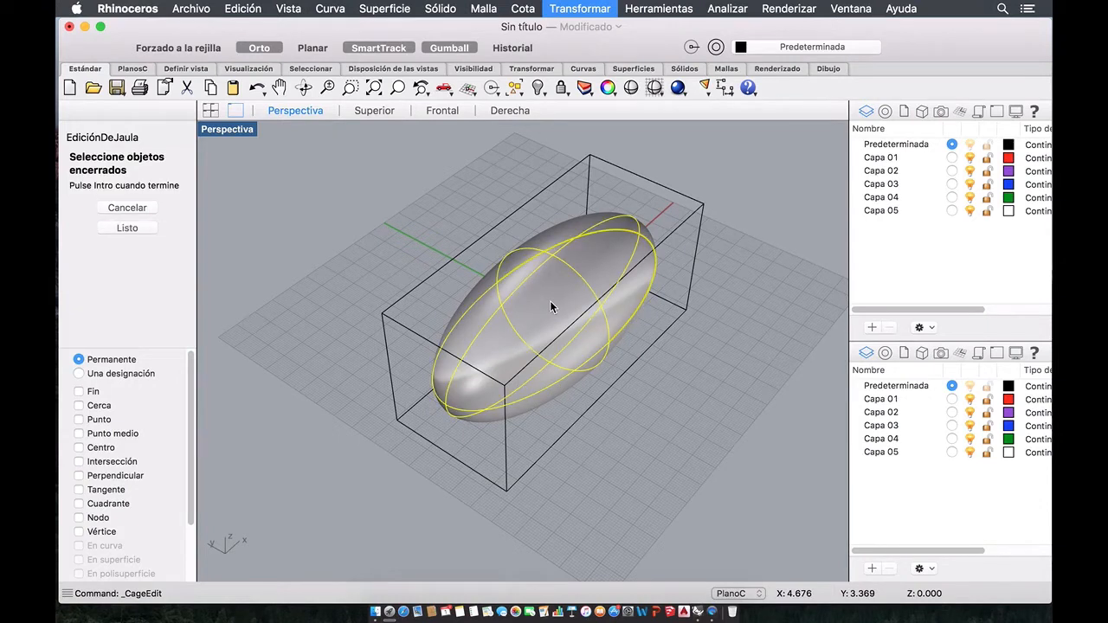
key("Return")
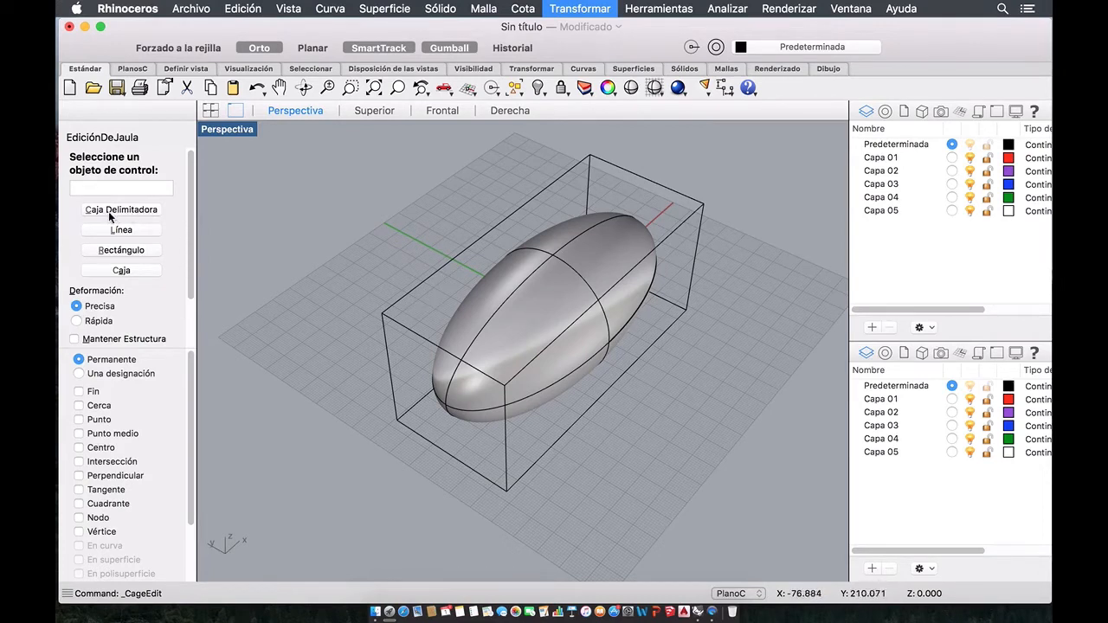
left_click(399, 327)
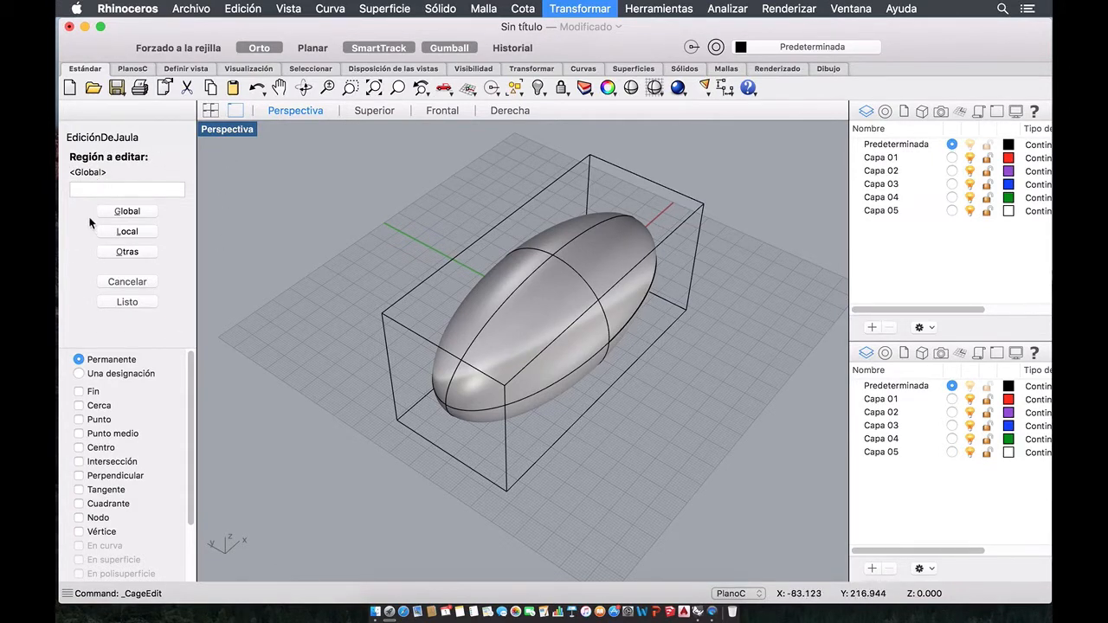
left_click(141, 212)
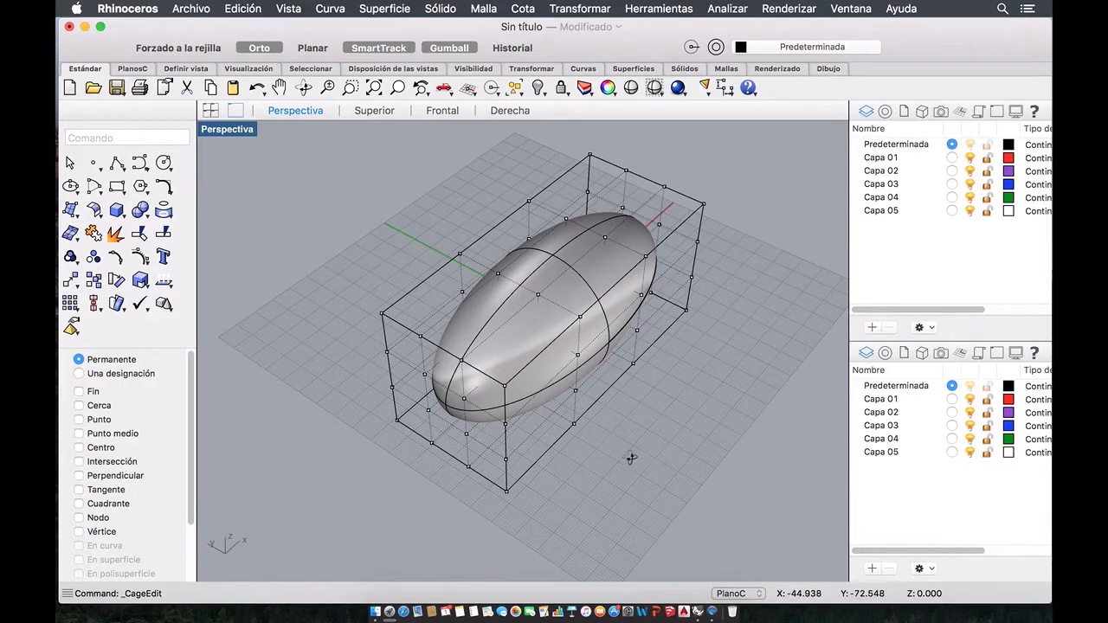
- Select a control point on the cage's lower long edge and toggle the Gumball off and back on
right_click_drag(631, 458, 660, 412)
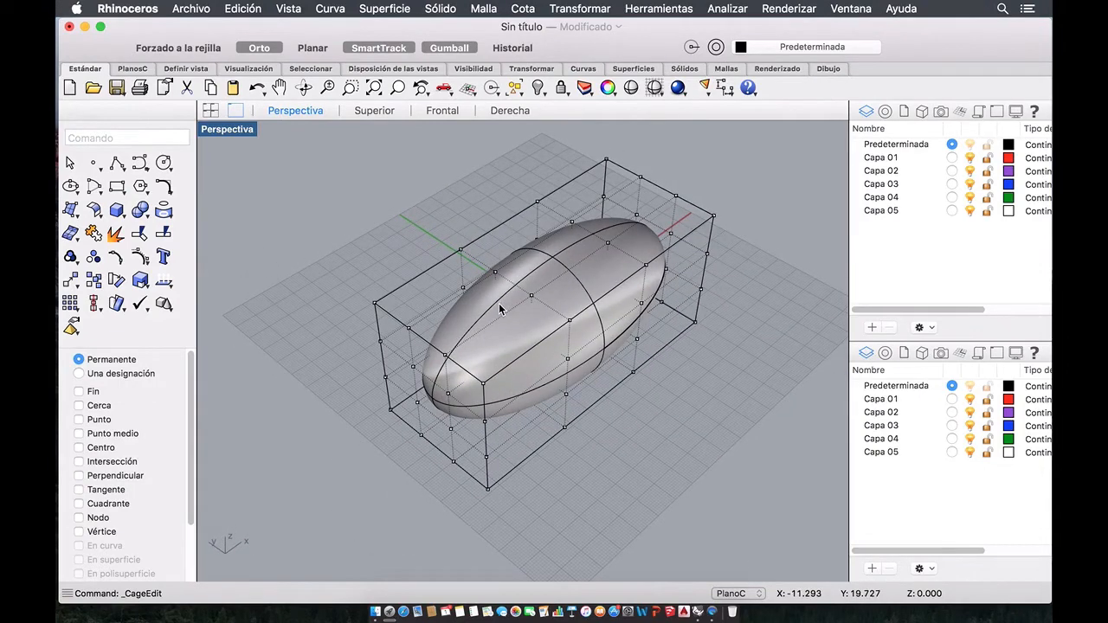
right_click_drag(500, 309, 536, 341)
right_click_drag(597, 372, 610, 385)
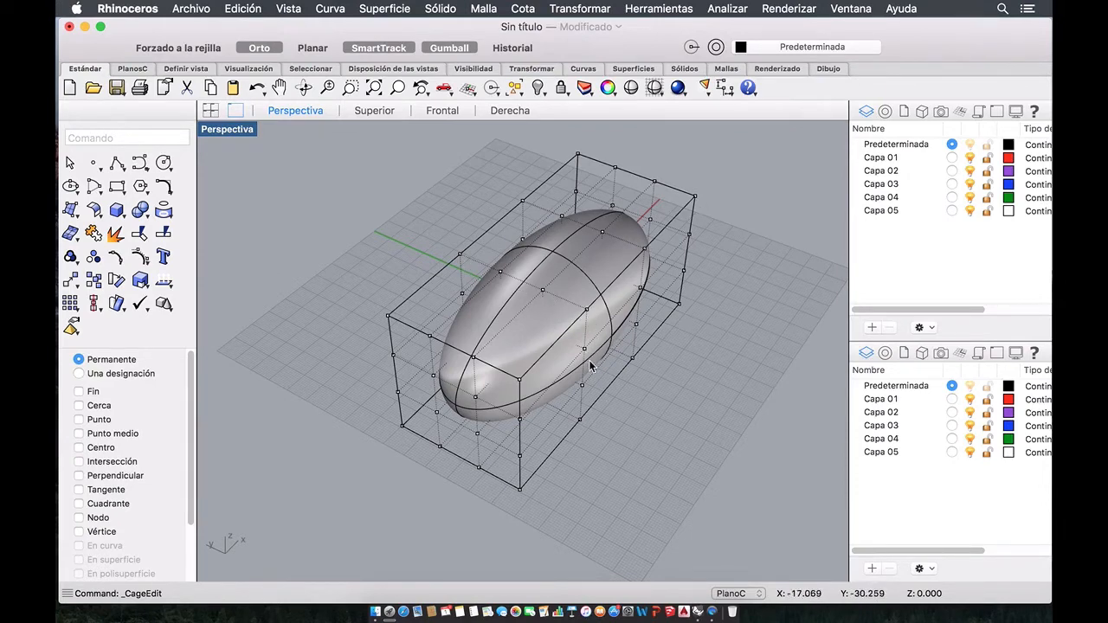
right_click_drag(591, 452, 563, 397)
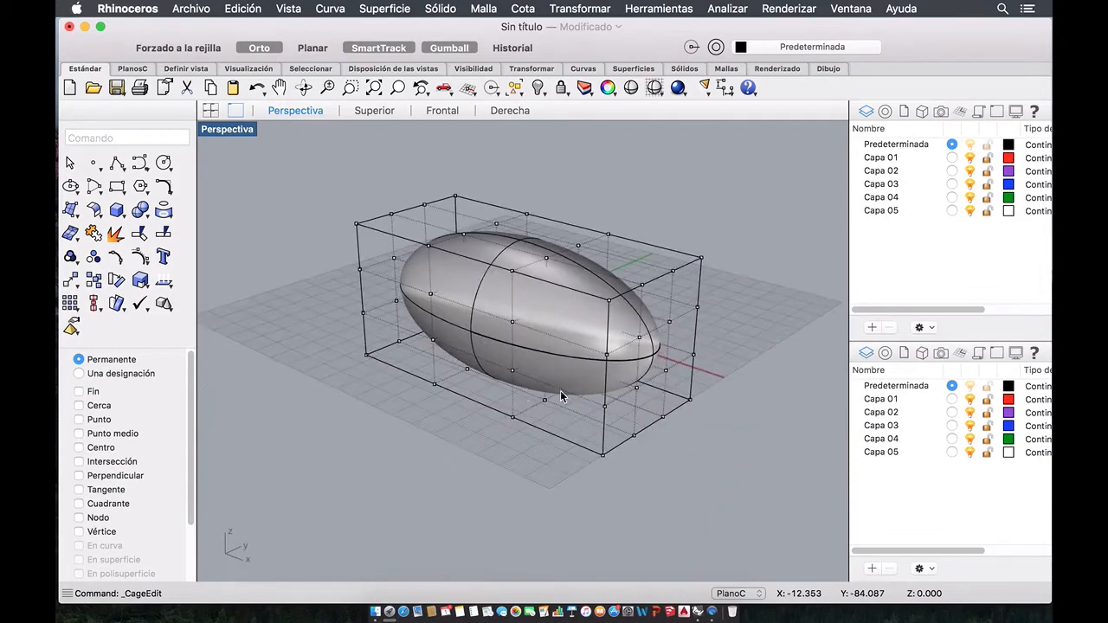
left_click(512, 419)
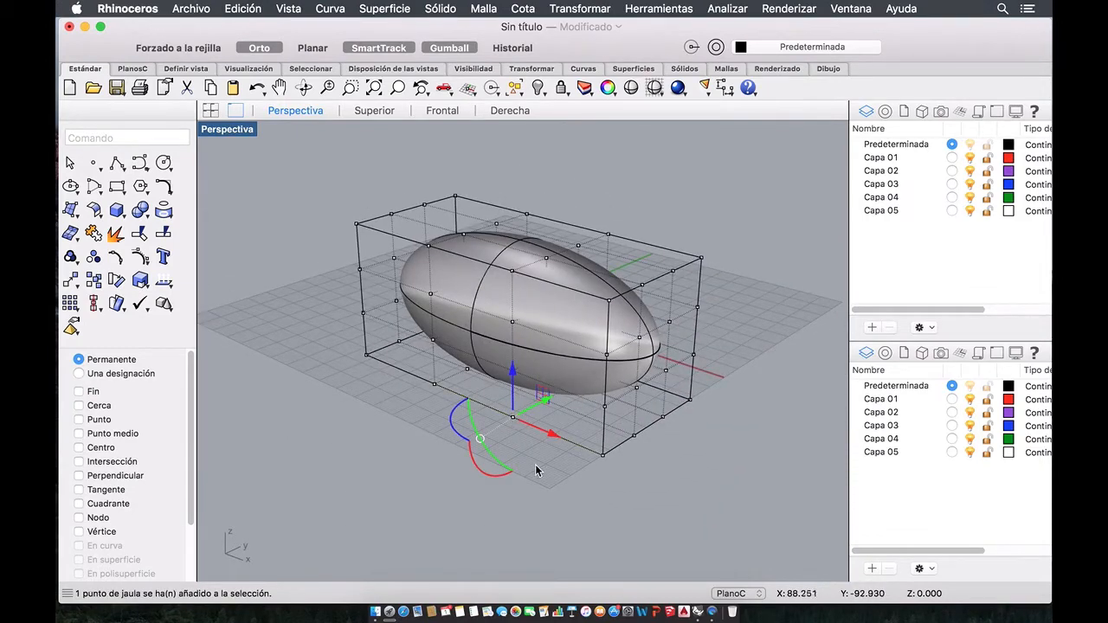
left_click(450, 47)
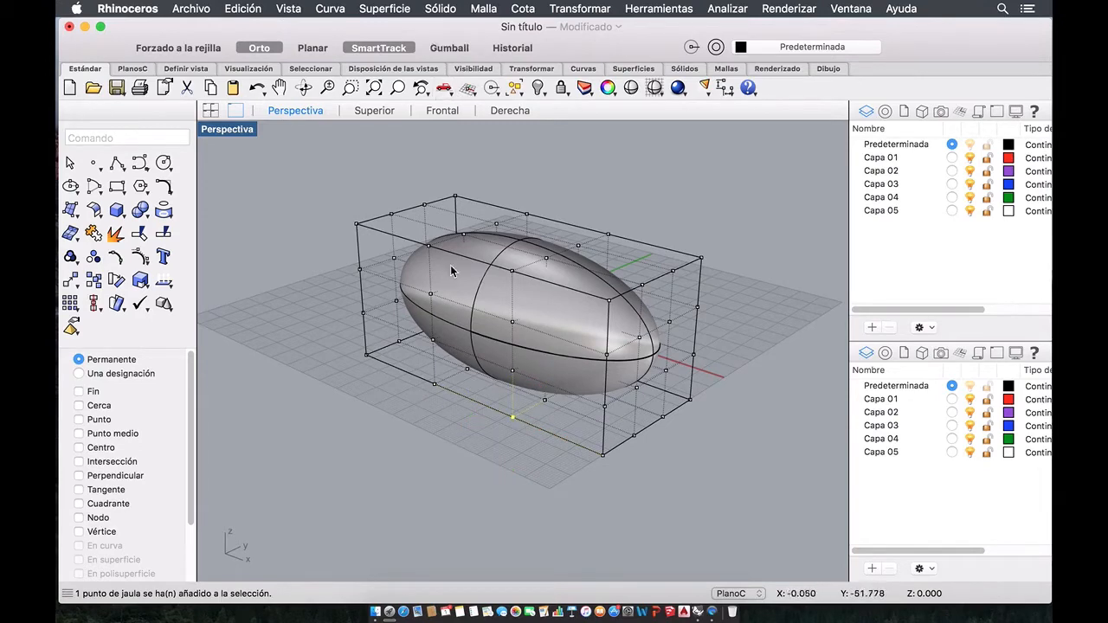
left_click(450, 47)
right_click_drag(505, 364, 544, 422)
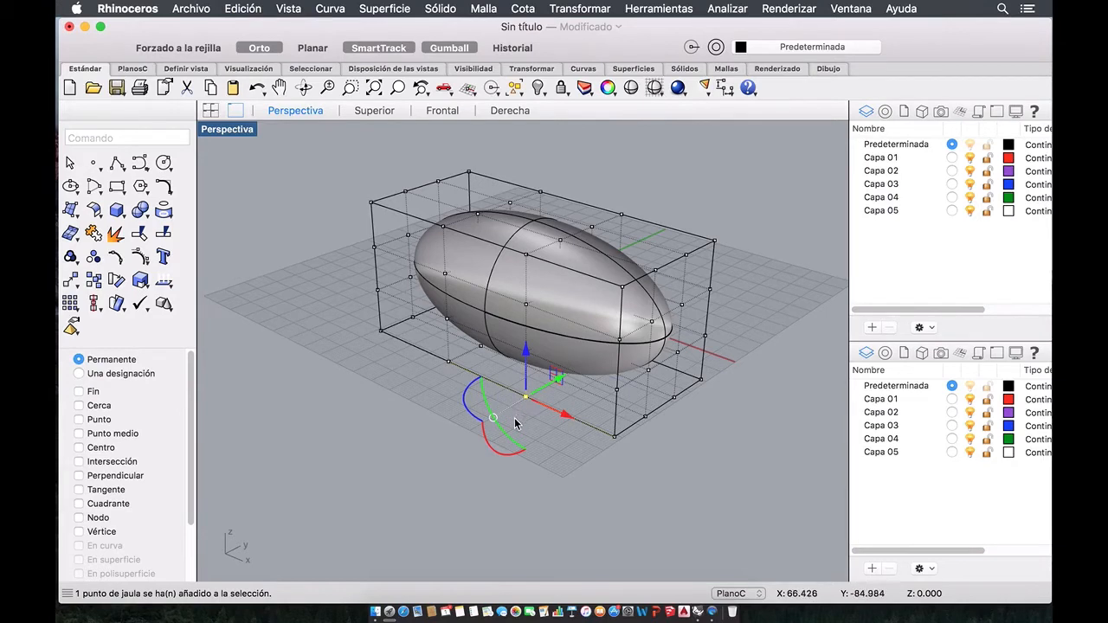
left_click(448, 362, "shift")
left_click(447, 322, "shift")
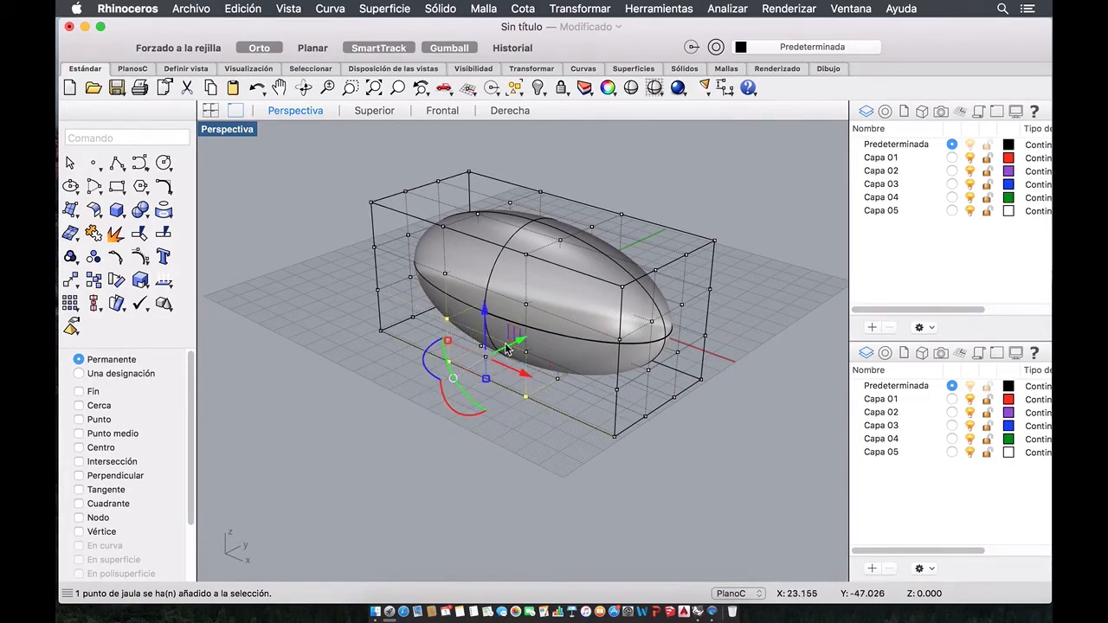
left_click(502, 427)
right_click_drag(501, 427, 509, 426)
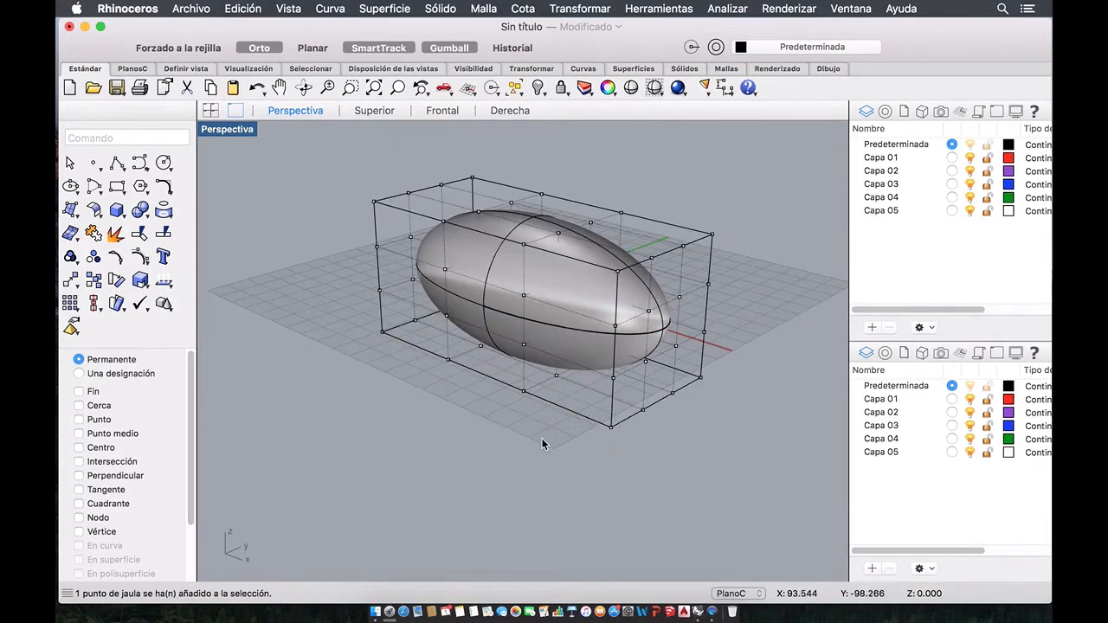
left_click_drag(541, 440, 428, 263)
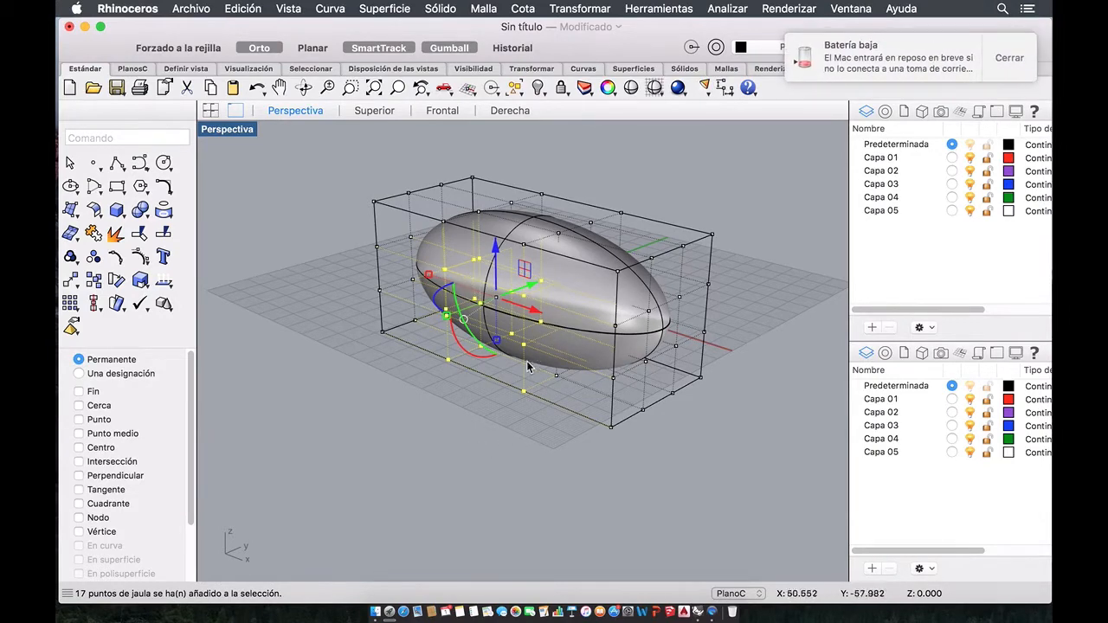
right_click_drag(453, 413, 506, 390)
left_click(472, 422)
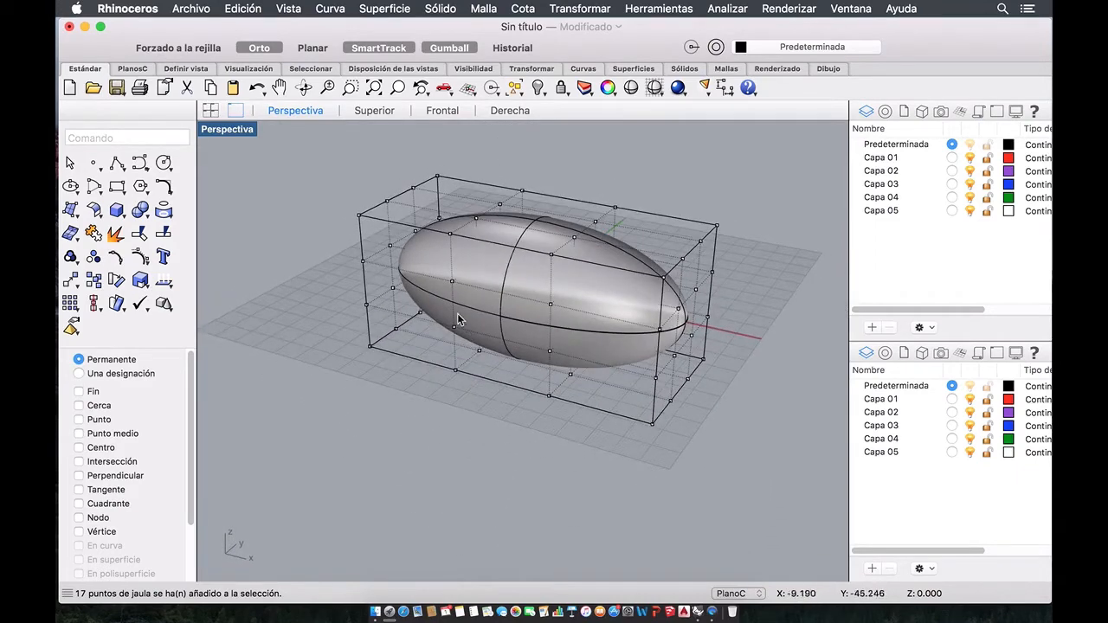
- Select the four inner control points on one long vertical side of the cage
left_click(452, 283)
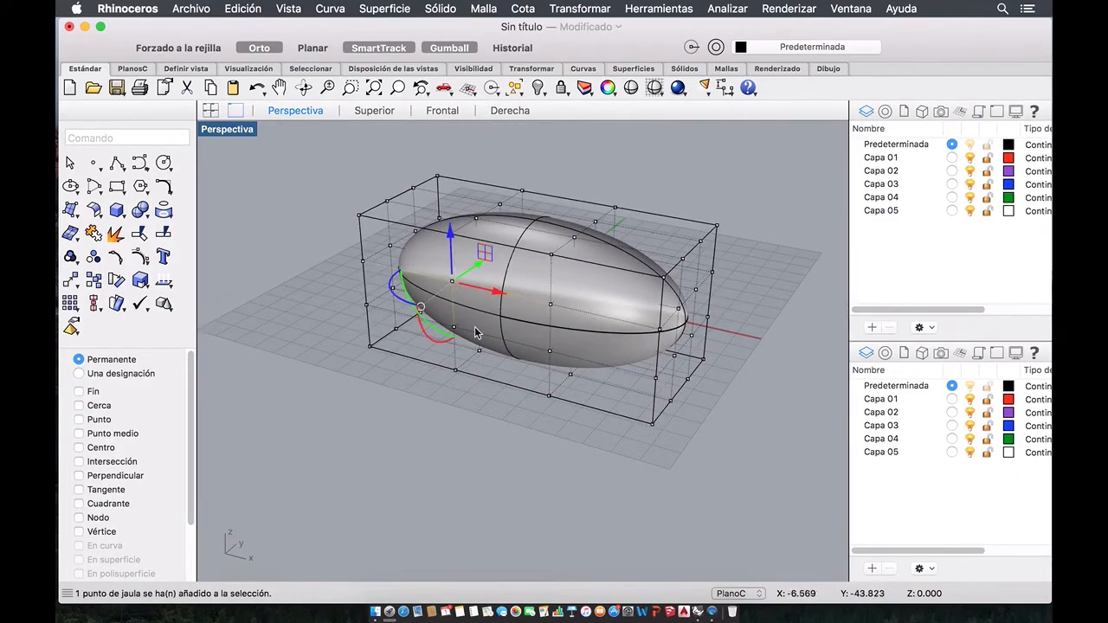
left_click(551, 305, "shift")
left_click(550, 350, "shift")
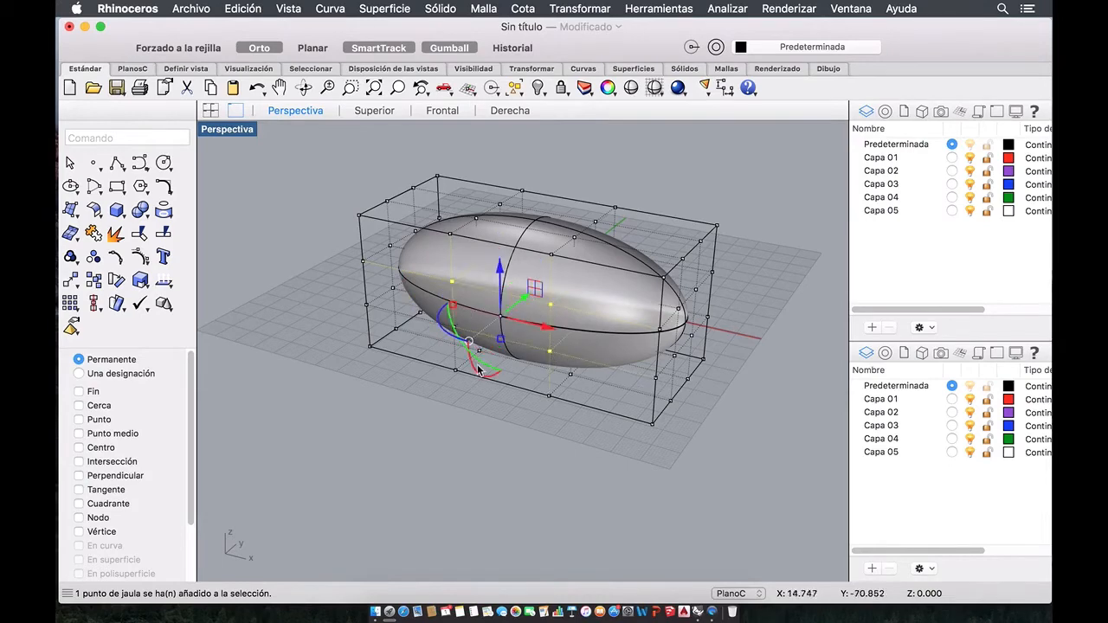
left_click(453, 339, "shift")
right_click_drag(445, 368, 382, 391)
- Pull the four selected cage points outwards along the Y axis and inspect the deformed ellipsoid from several angles
left_click_drag(514, 312, 270, 401)
right_click_drag(397, 469, 304, 472)
right_click_drag(303, 475, 554, 489)
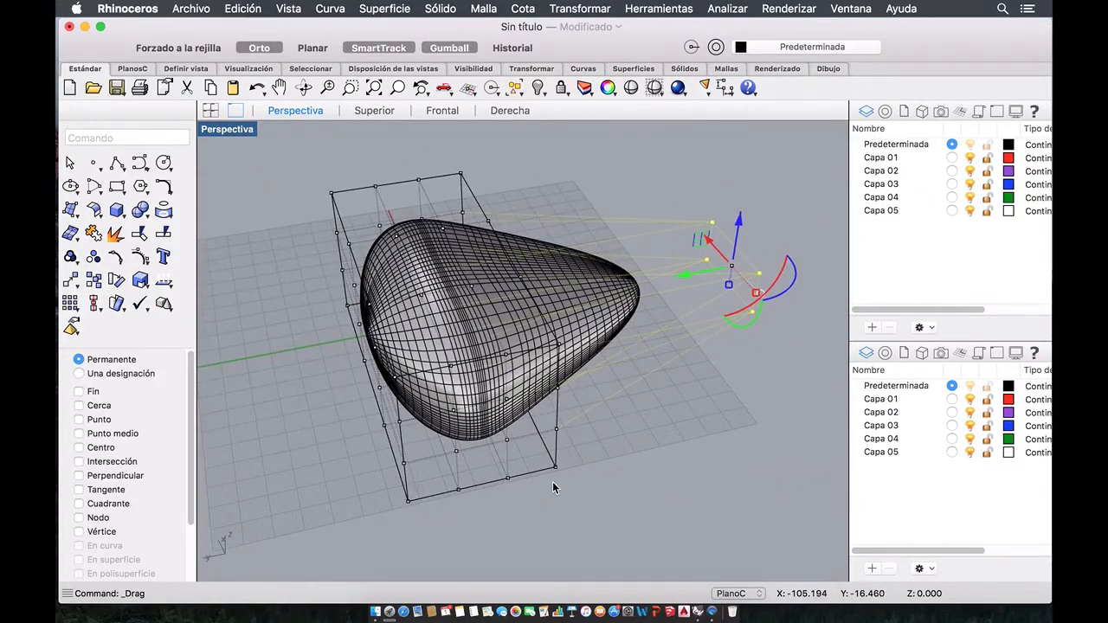
key("Escape")
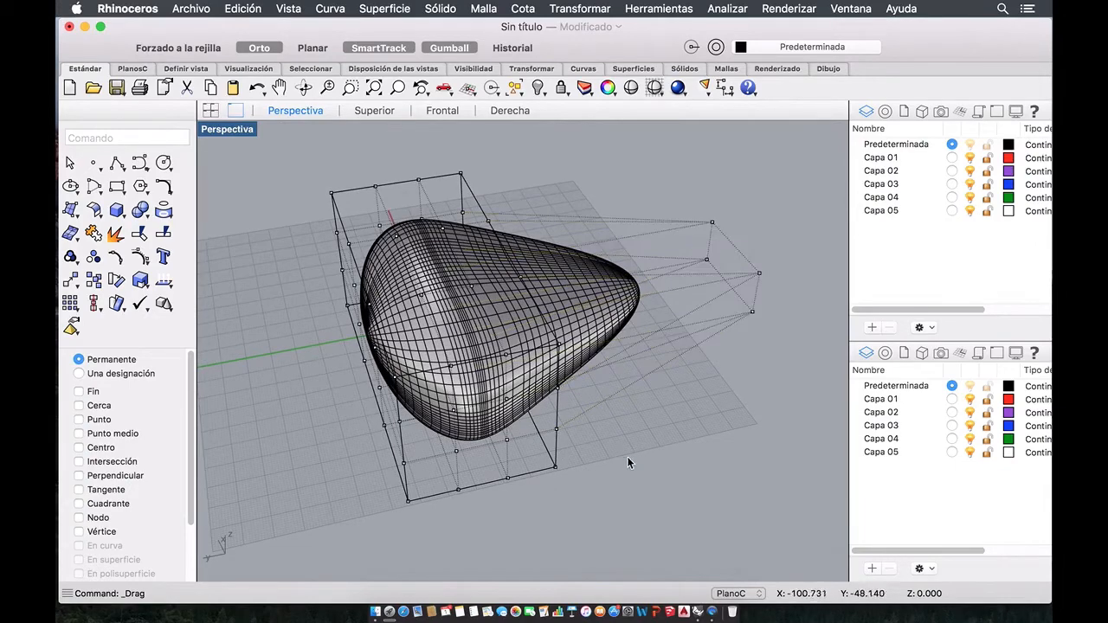
right_click_drag(612, 458, 598, 487)
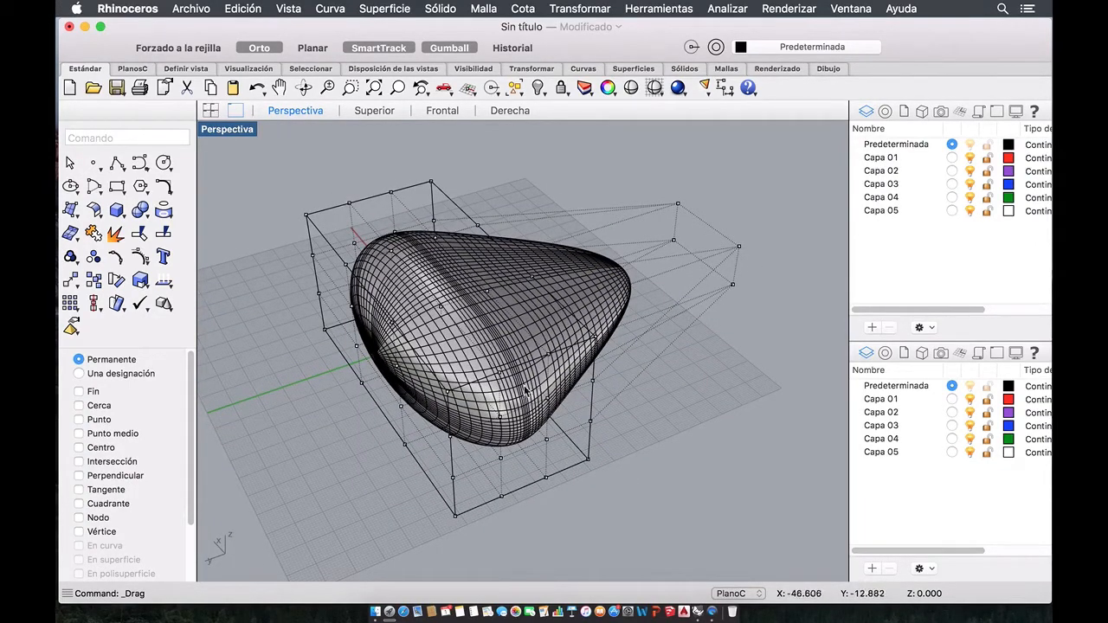
mouse_move(506, 391)
right_mouse_down()
mouse_move(469, 422)
mouse_move(510, 413)
mouse_move(489, 390)
right_mouse_up()
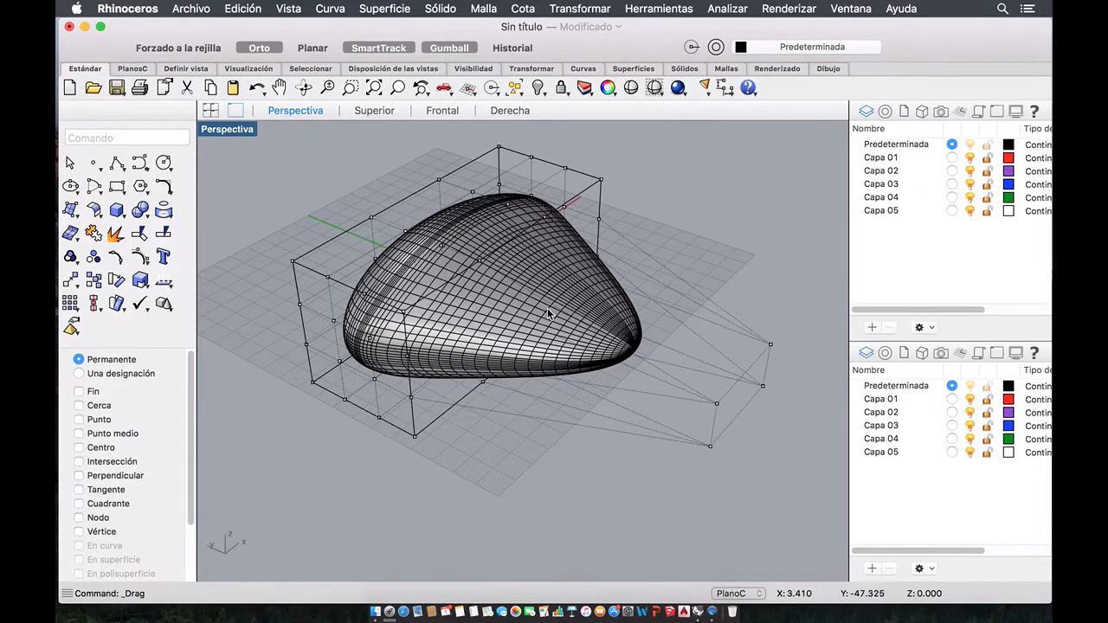
- Undo the last move of the cage points
key("super+z")
right_click_drag(593, 339, 519, 320)
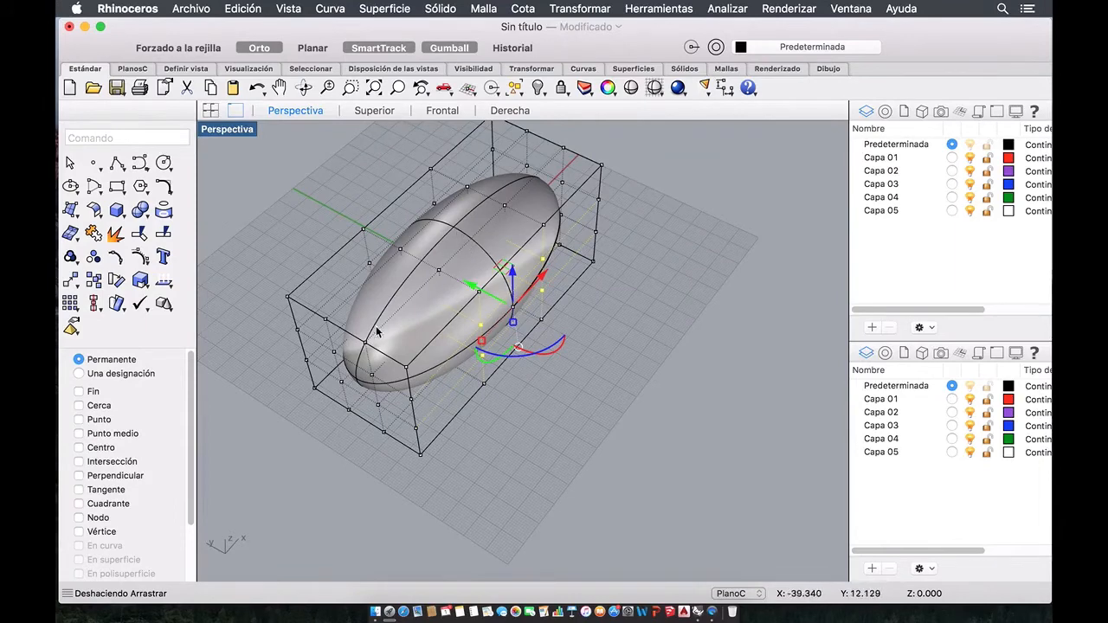
right_click_drag(519, 224, 496, 262)
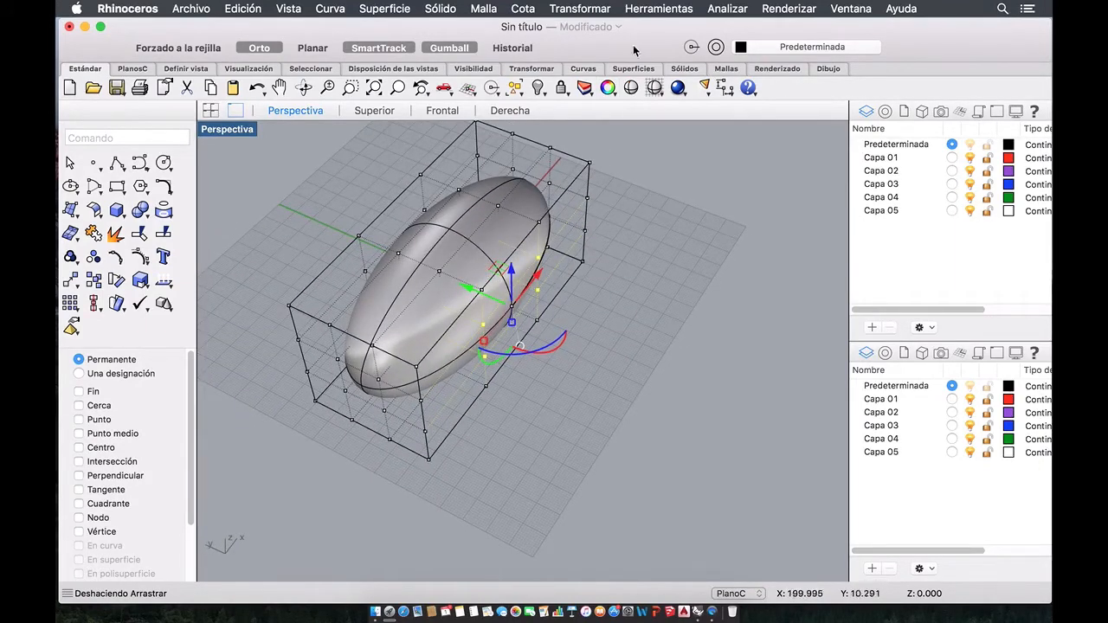
- Apply an environment map surface analysis to the ellipsoid
left_click(717, 10)
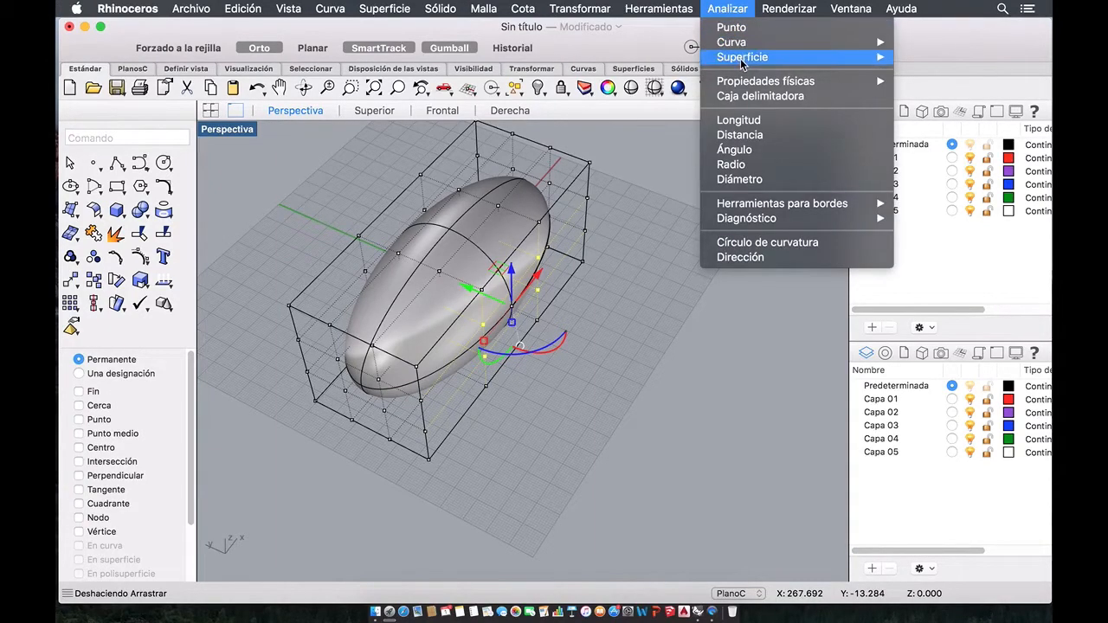
mouse_move(740, 57)
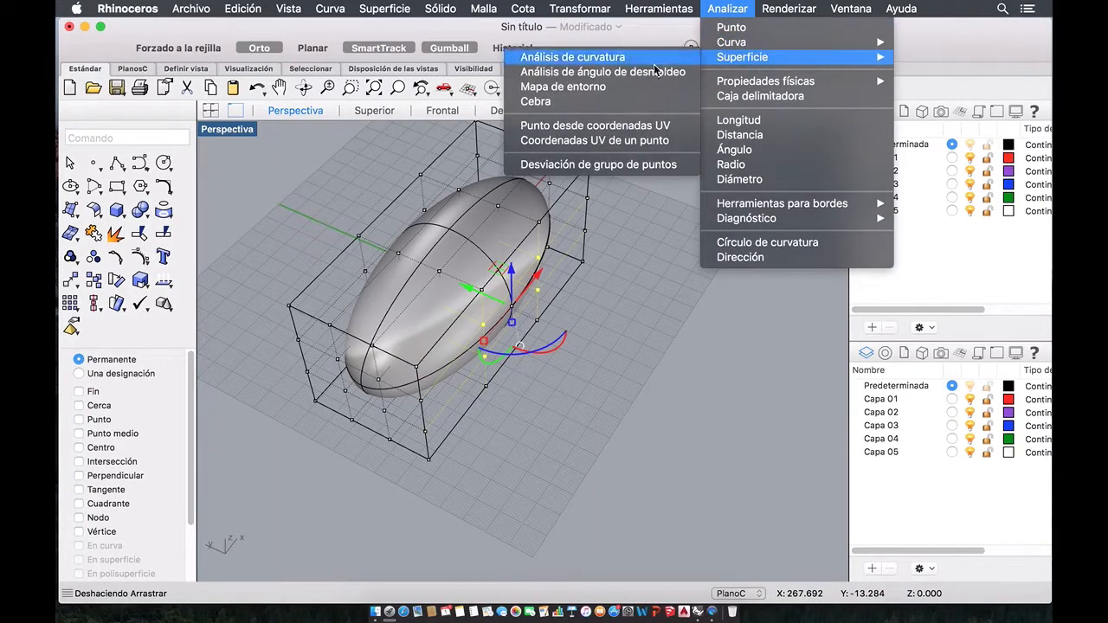
left_click(599, 88)
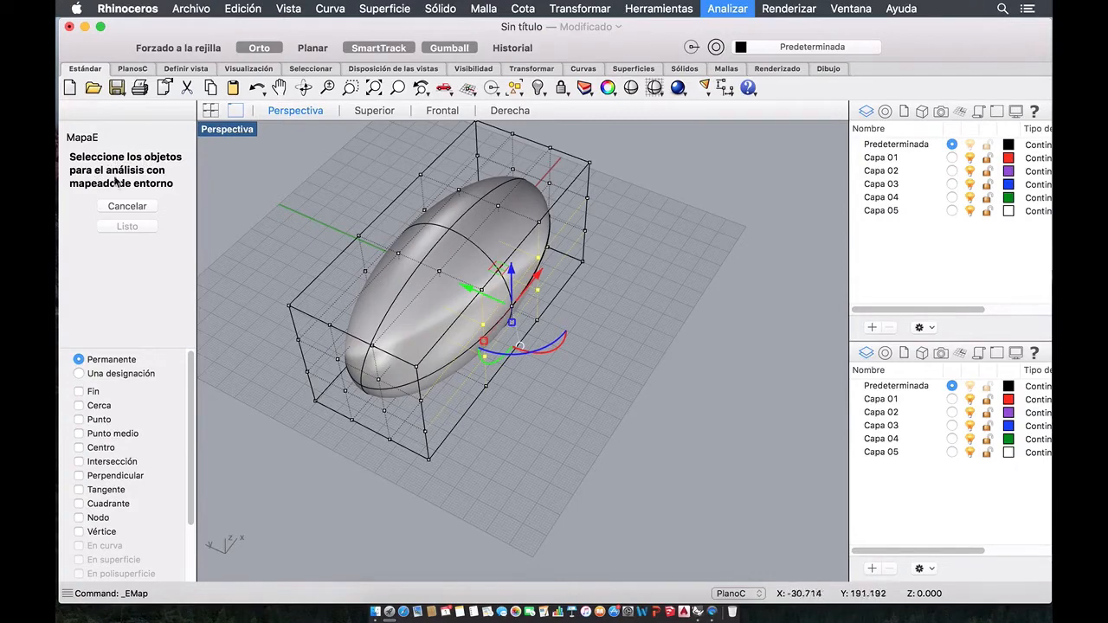
left_click(468, 257)
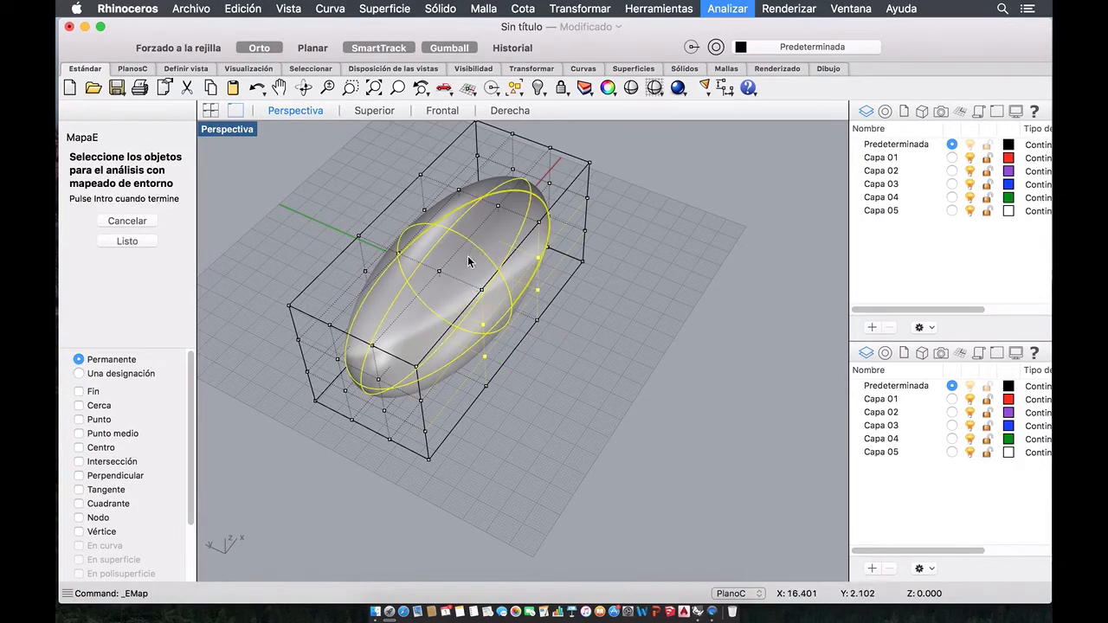
left_click(127, 241)
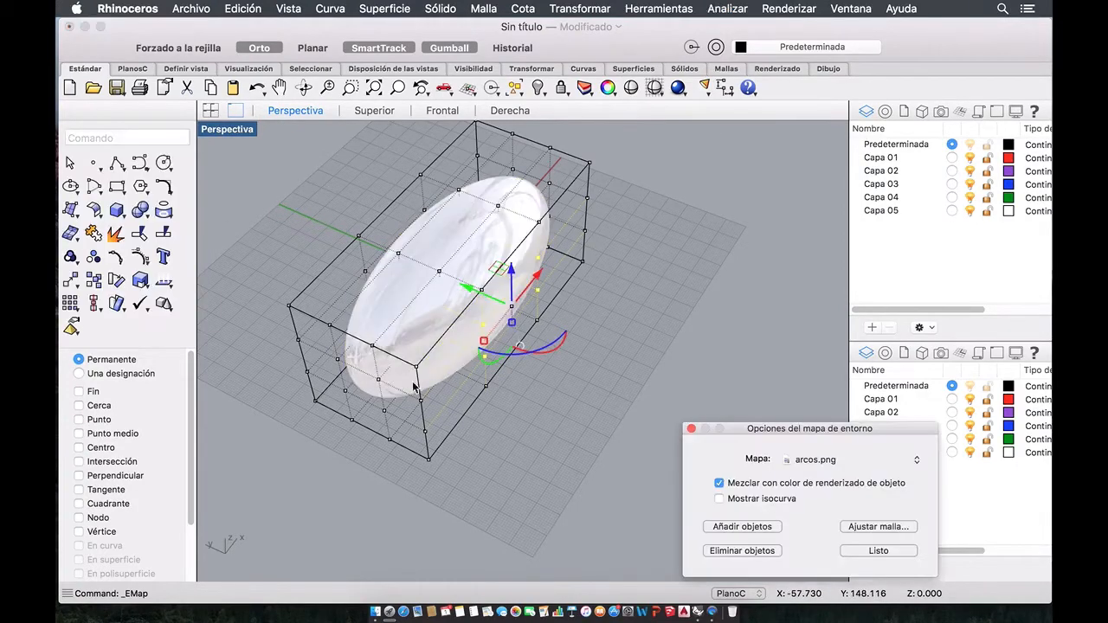
- Move the four selected cage points outwards about 113 units in negative Y and inspect the reflections on the deformed shape
right_click_drag(658, 485, 480, 378)
mouse_move(432, 333)
right_mouse_down()
mouse_move(519, 320)
mouse_move(511, 290)
mouse_move(497, 339)
mouse_move(450, 342)
mouse_move(438, 329)
right_mouse_up()
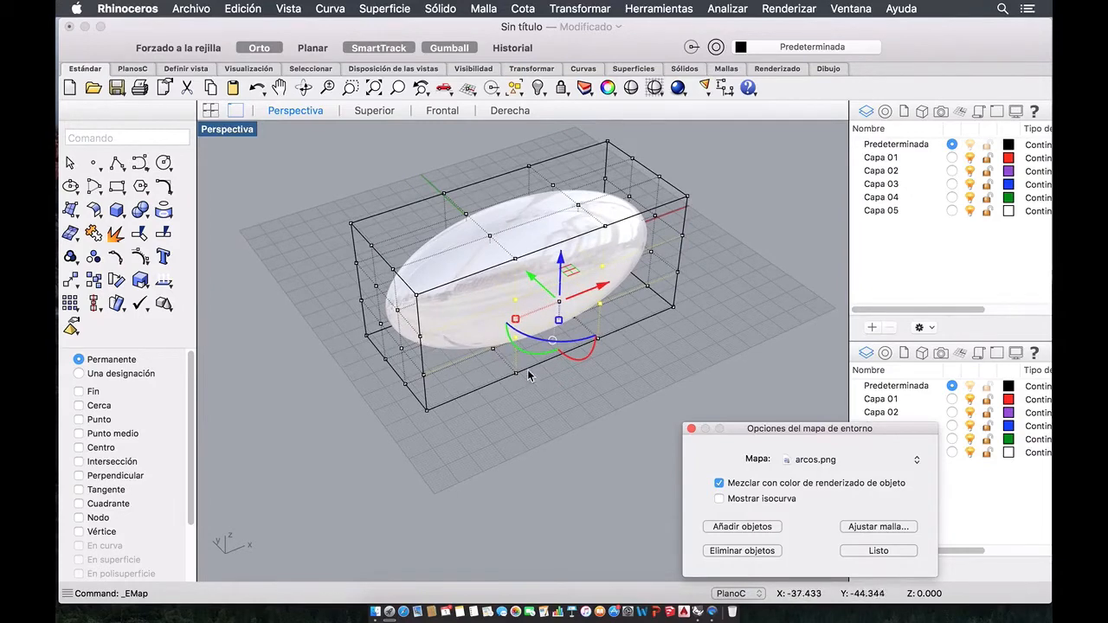
right_click_drag(628, 329, 502, 291)
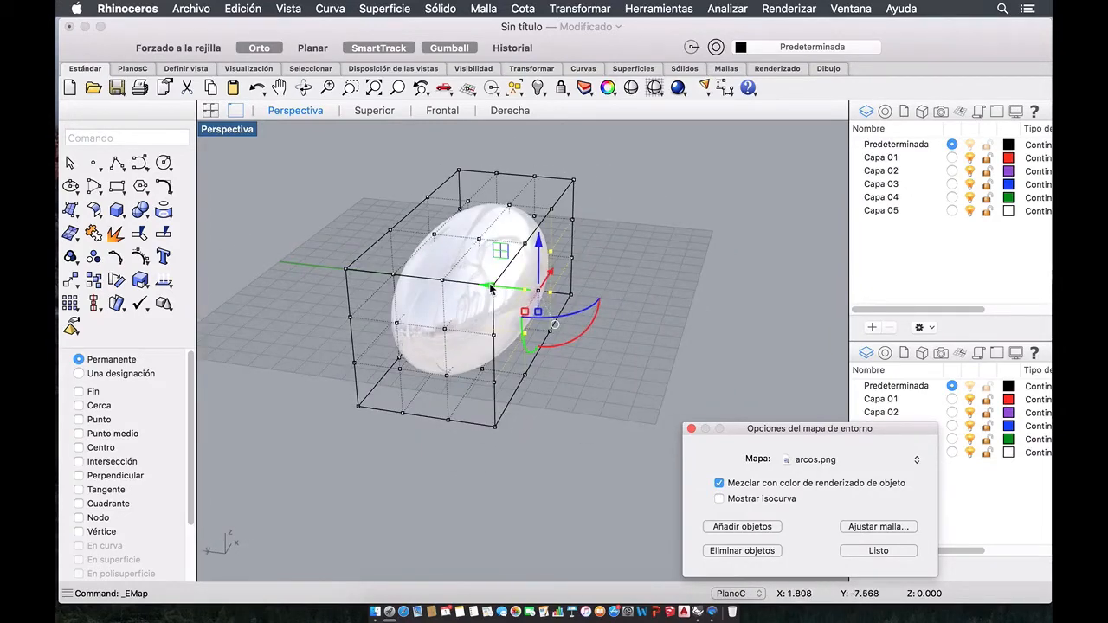
left_click(595, 309)
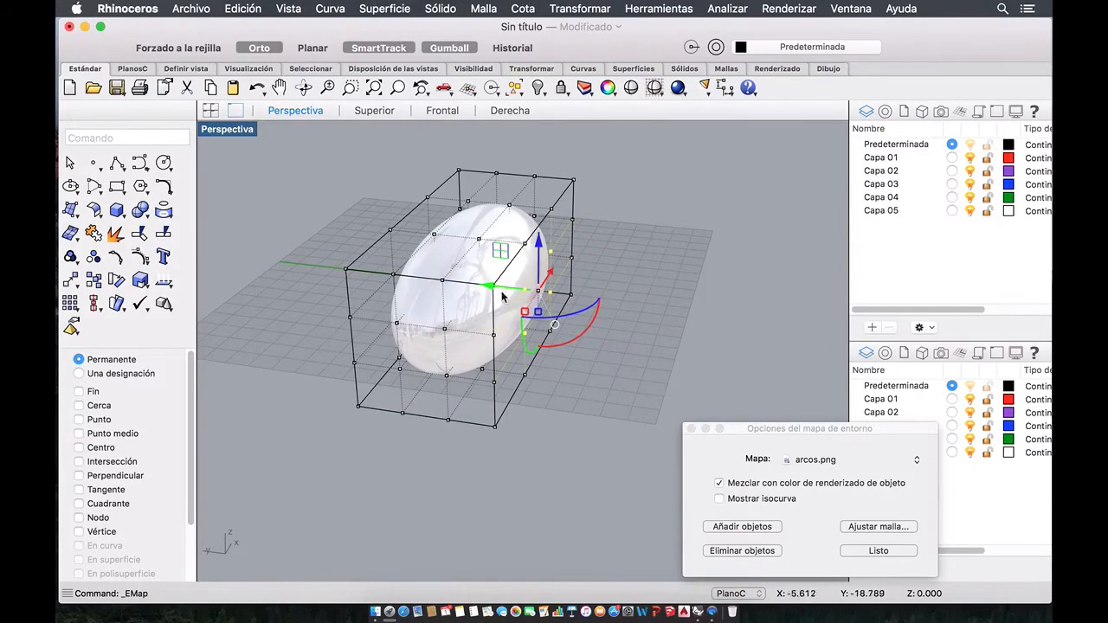
left_click_drag(491, 291, 733, 331)
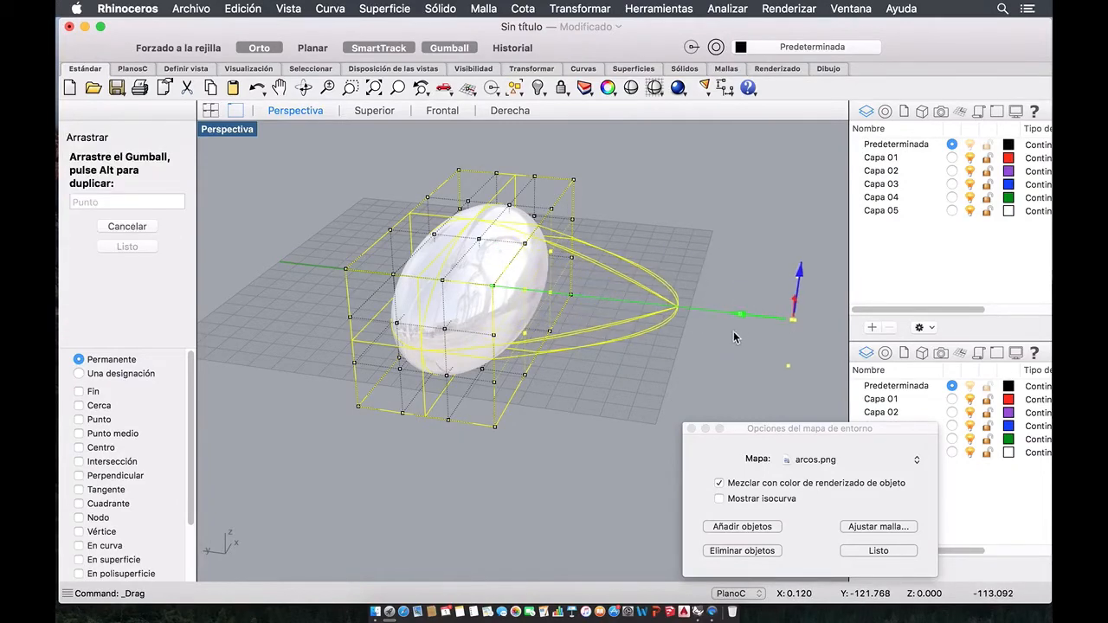
right_click_drag(508, 404, 442, 303)
right_click_drag(499, 255, 658, 322)
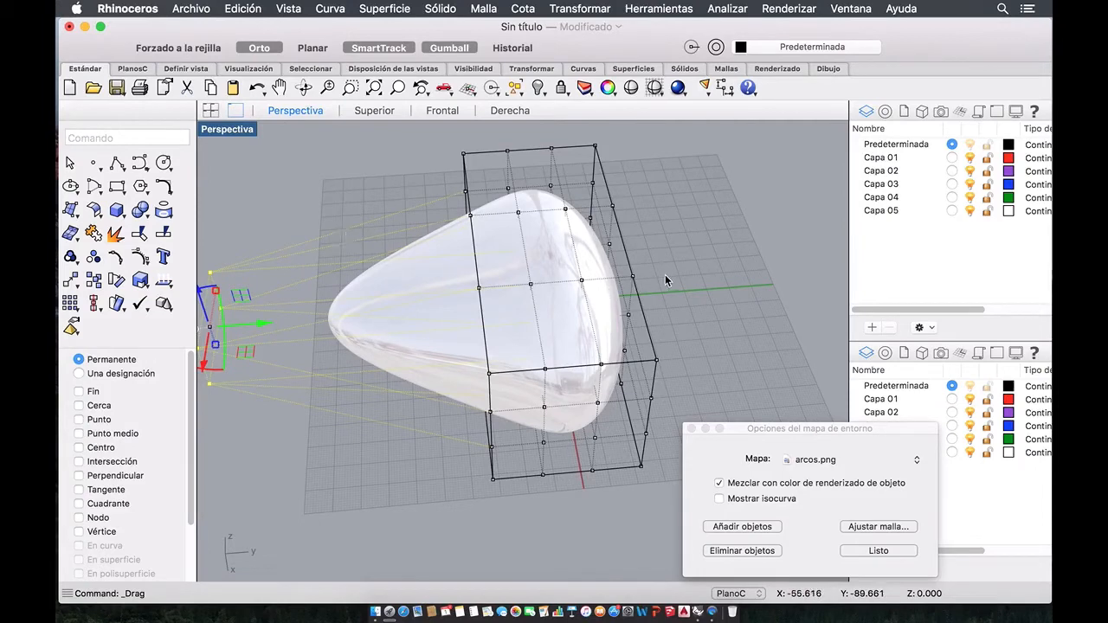
- Clear the selection and reselect the four outermost cage points that extend from the ellipsoid in negative Y
key("Escape")
right_click_drag(474, 302, 326, 300)
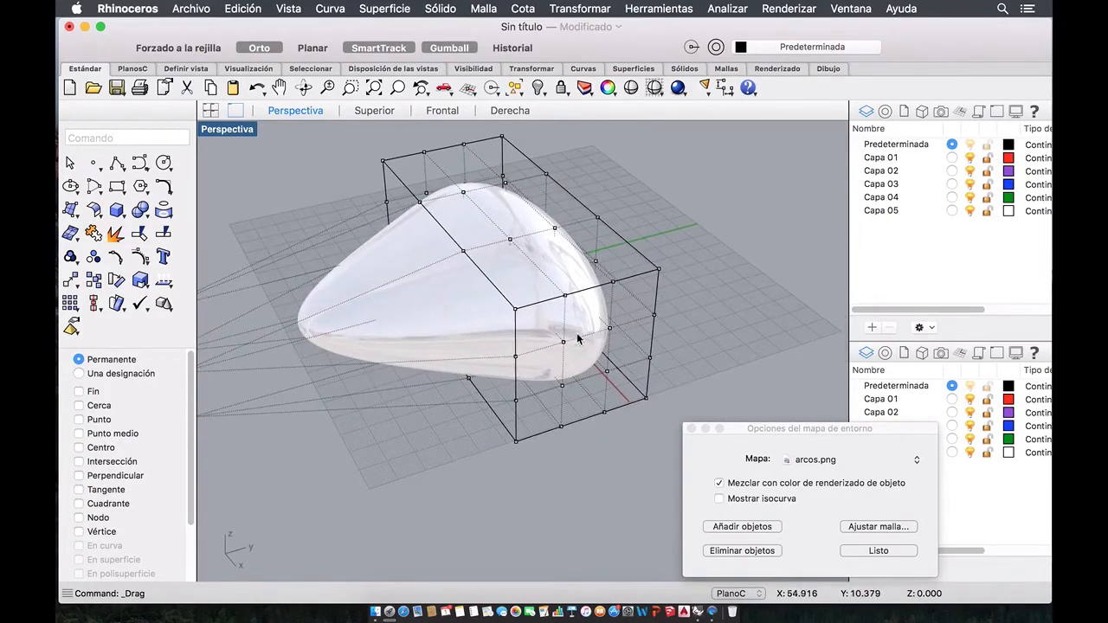
right_click_drag(578, 338, 519, 316)
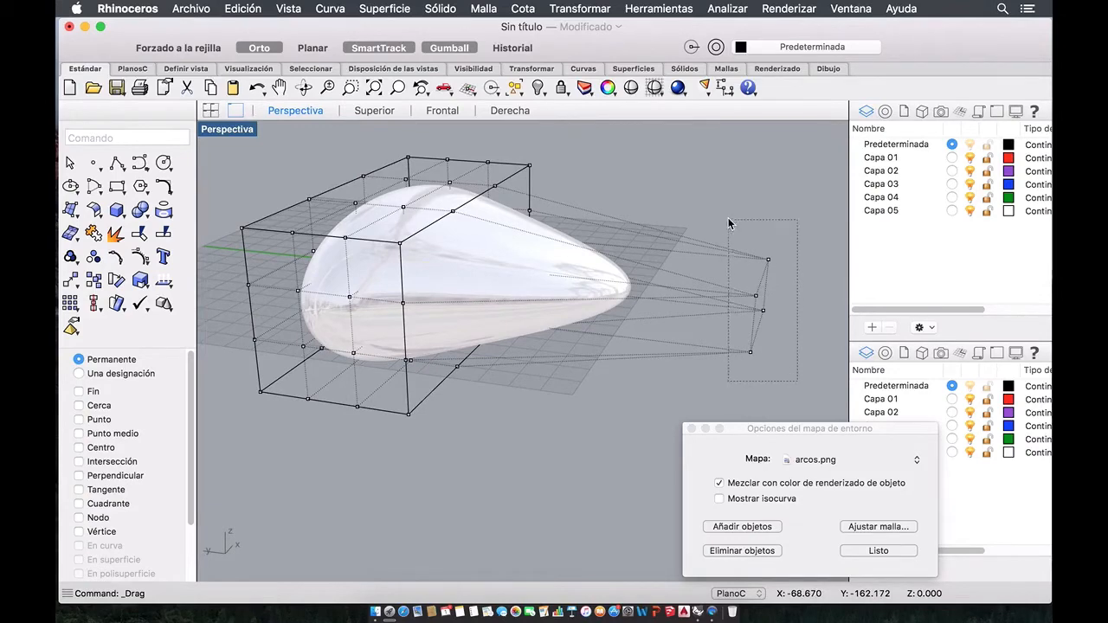
left_click_drag(728, 222, 728, 221)
right_click_drag(440, 433, 386, 430)
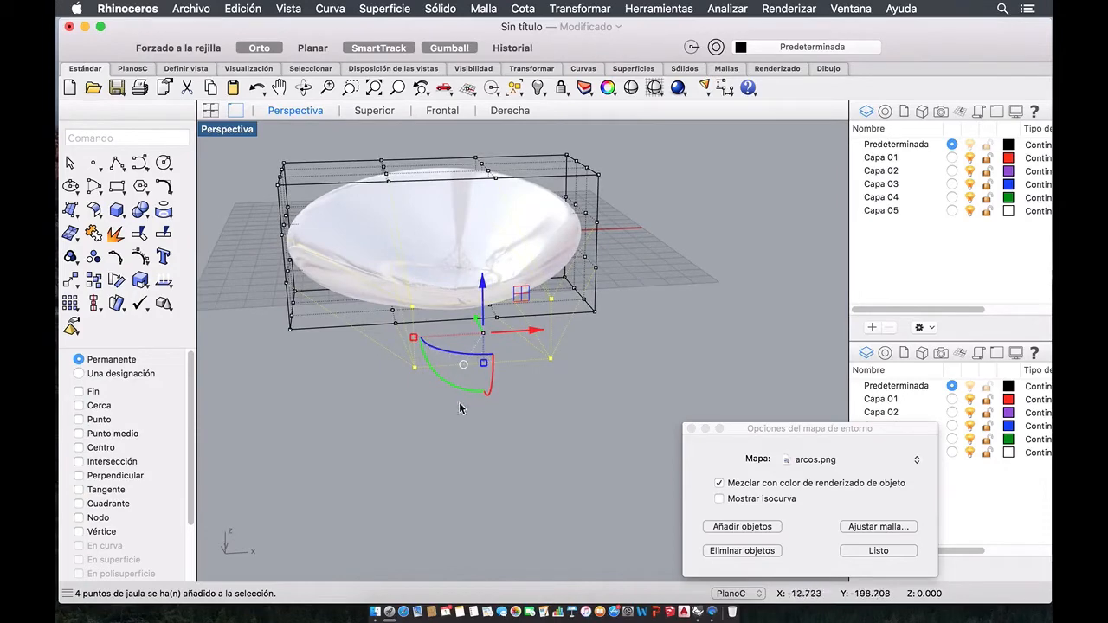
right_click_drag(401, 429, 468, 434)
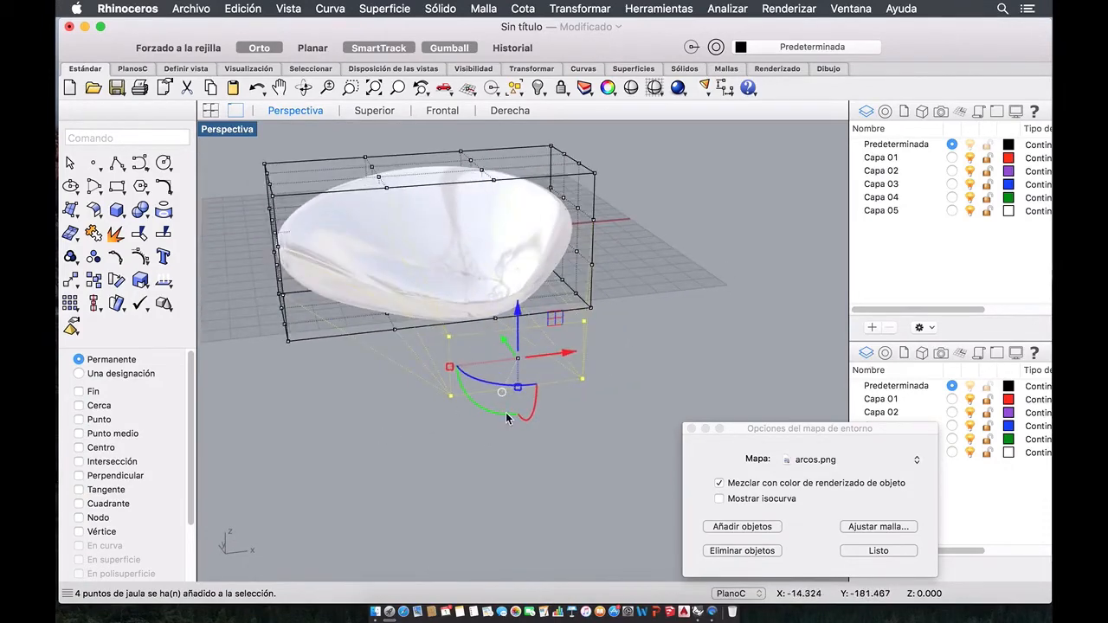
- Try rotating the four selected cage points about the Y axis, and undo the rotation
left_click_drag(510, 419, 455, 400)
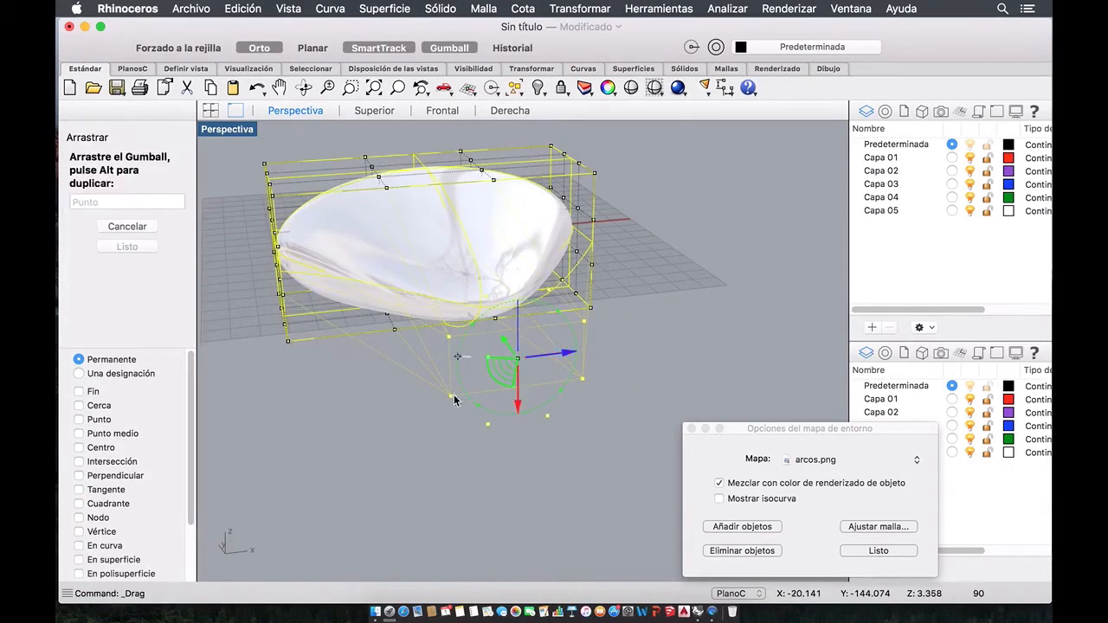
mouse_move(487, 320)
left_mouse_down()
mouse_move(505, 302)
mouse_move(508, 324)
left_mouse_up()
right_click_drag(474, 405, 502, 361)
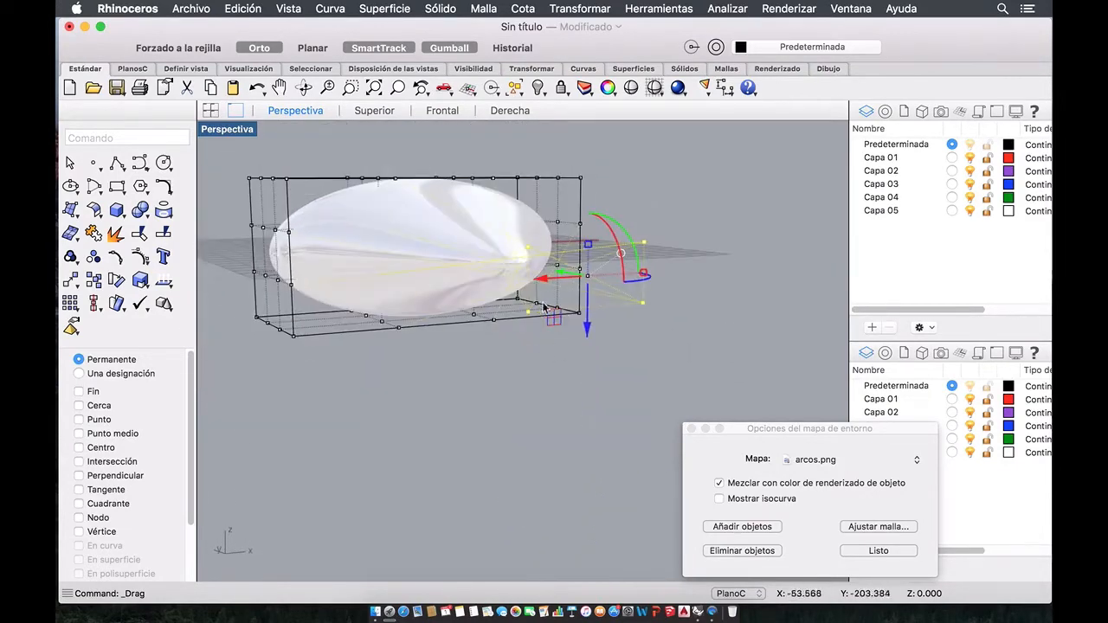
right_click_drag(544, 307, 565, 325)
key("super+z")
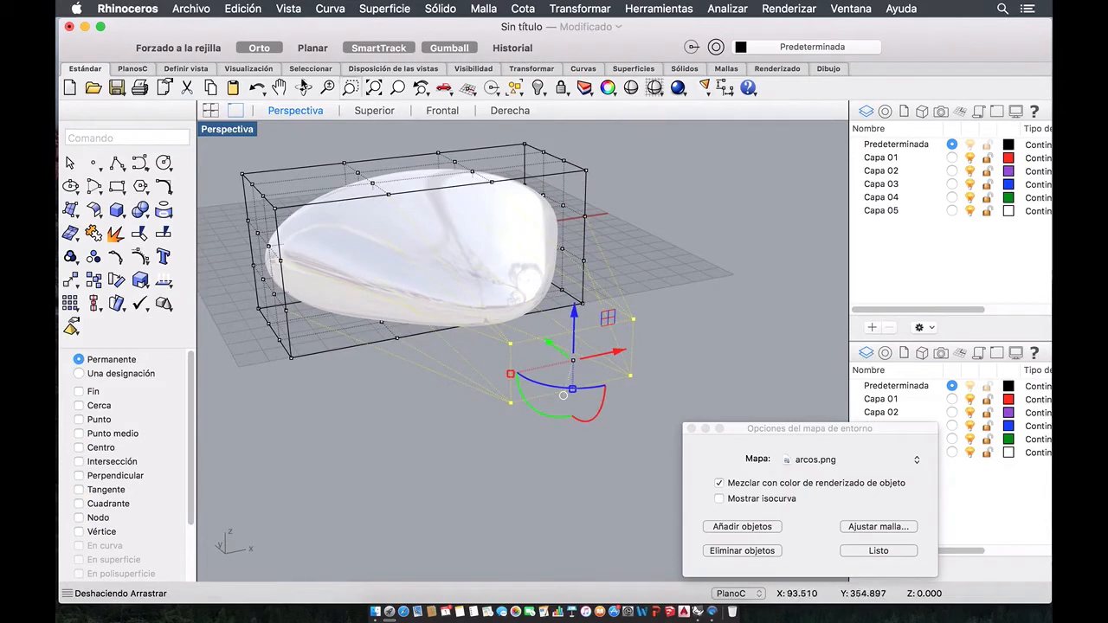
- Turn off Ortho and scale the four selected cage points outwards along the X axis
left_click(261, 49)
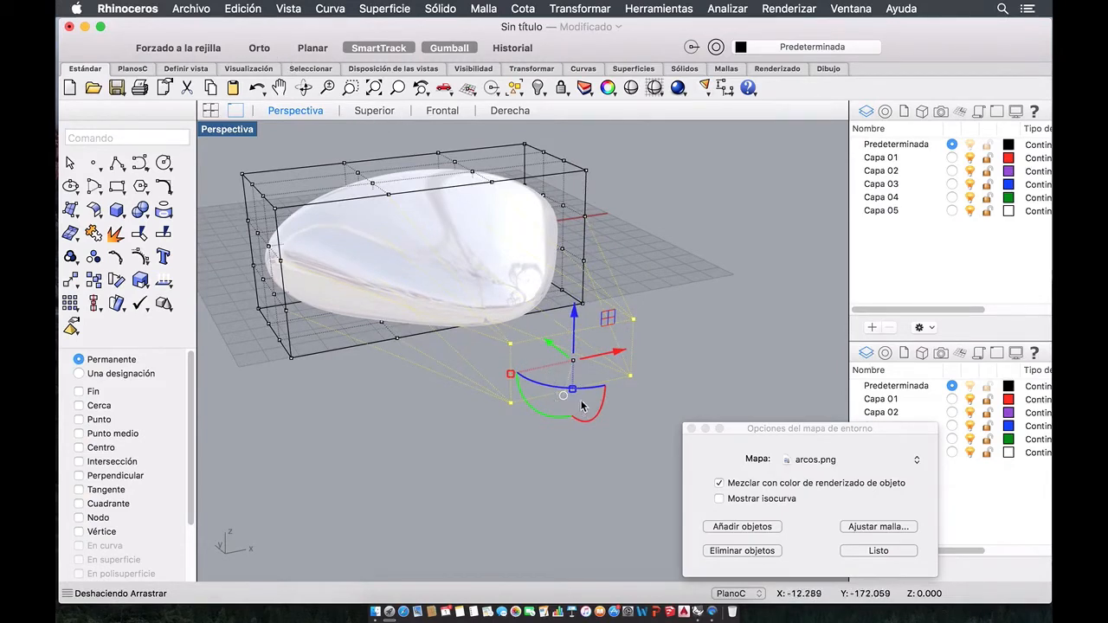
left_click_drag(512, 373, 258, 425)
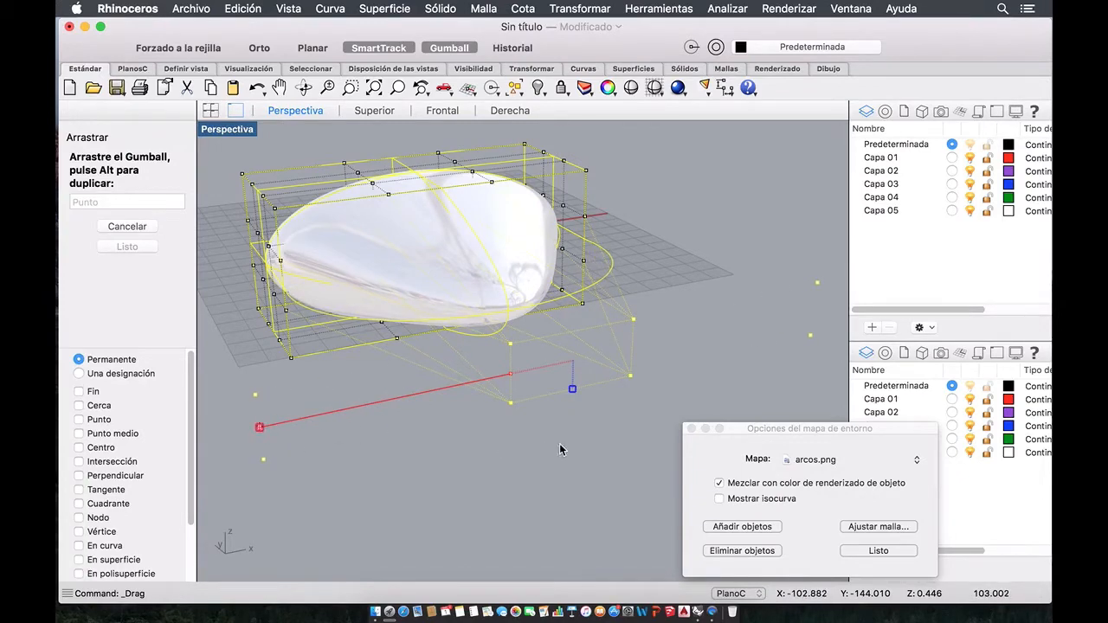
left_click_drag(559, 448, 605, 447)
scroll(597, 444, "down", 10)
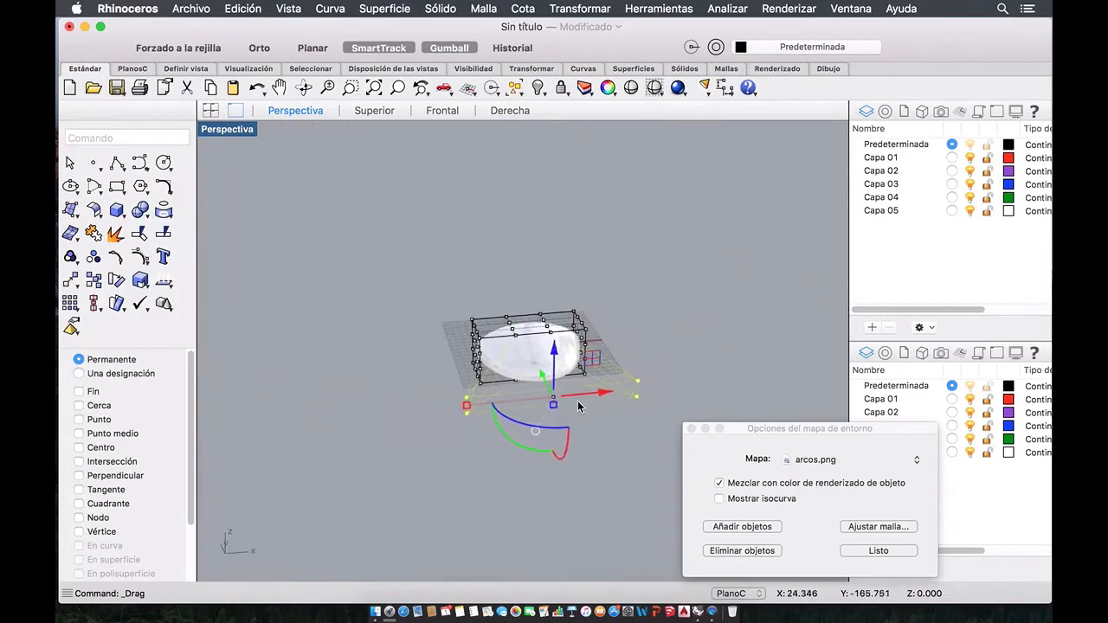
scroll(578, 405, "up", 5)
right_click_drag(577, 401, 656, 399)
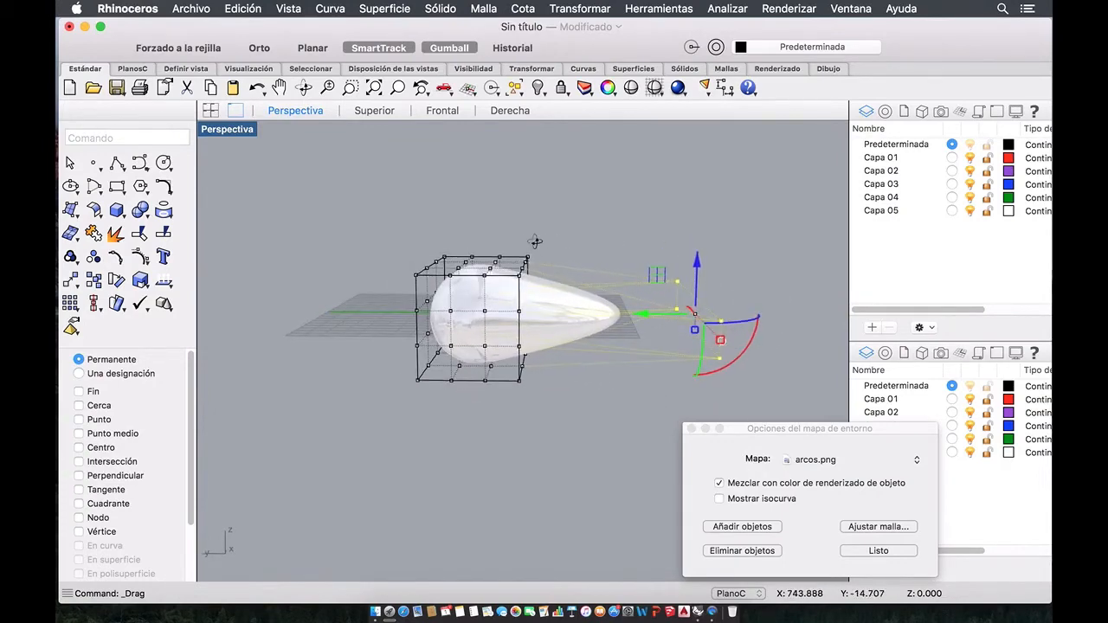
- Select all cage points in the two layers at the stretched end and rotate them counter-clockwise about the Y axis in the front view
right_click_drag(536, 241, 519, 213)
left_click_drag(517, 211, 793, 407)
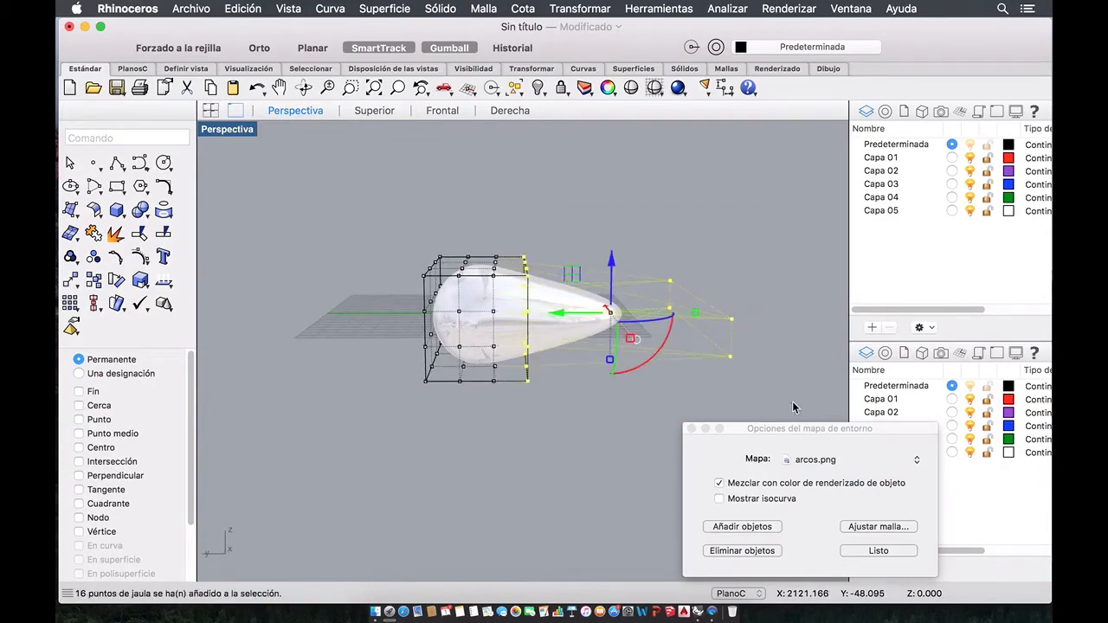
right_click_drag(570, 400, 550, 409)
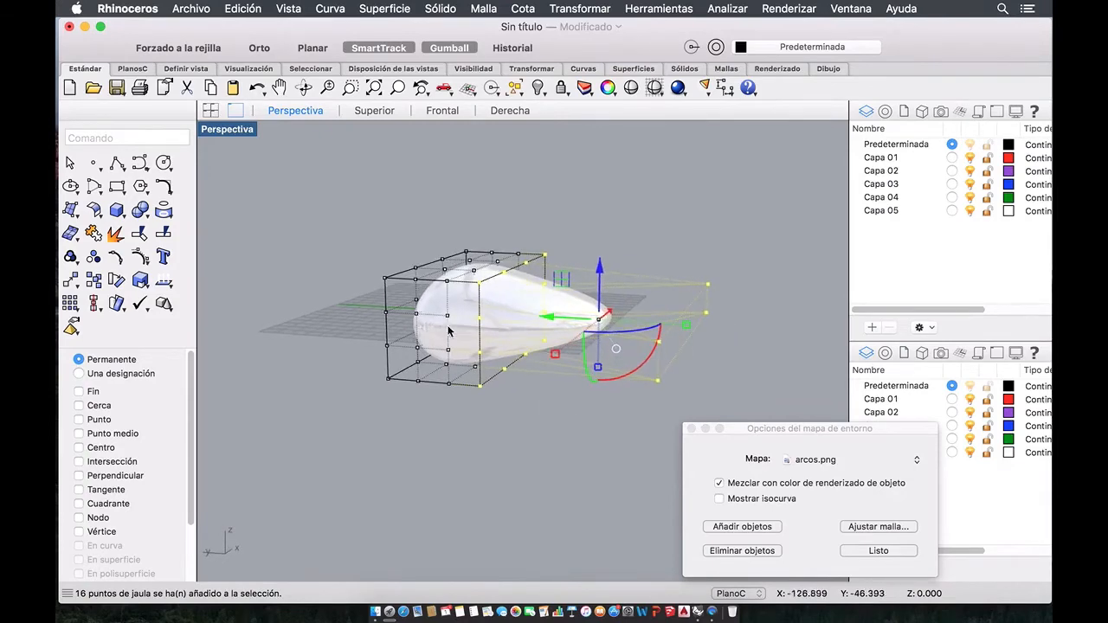
left_click(442, 111)
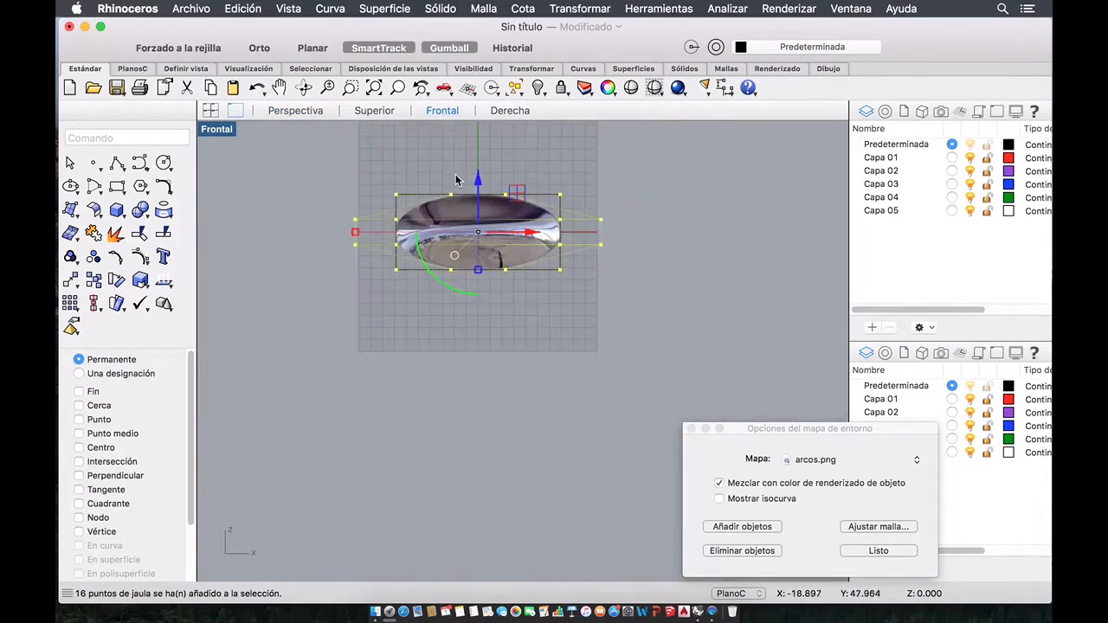
left_click_drag(450, 289, 482, 324)
scroll(534, 305, "up", 3)
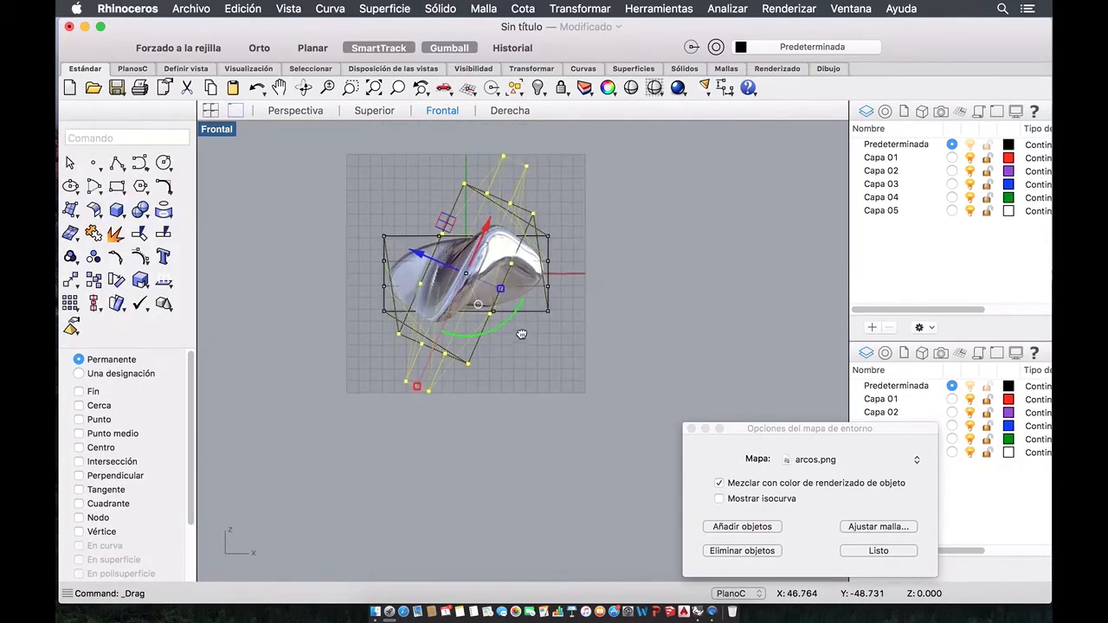
left_click(315, 113)
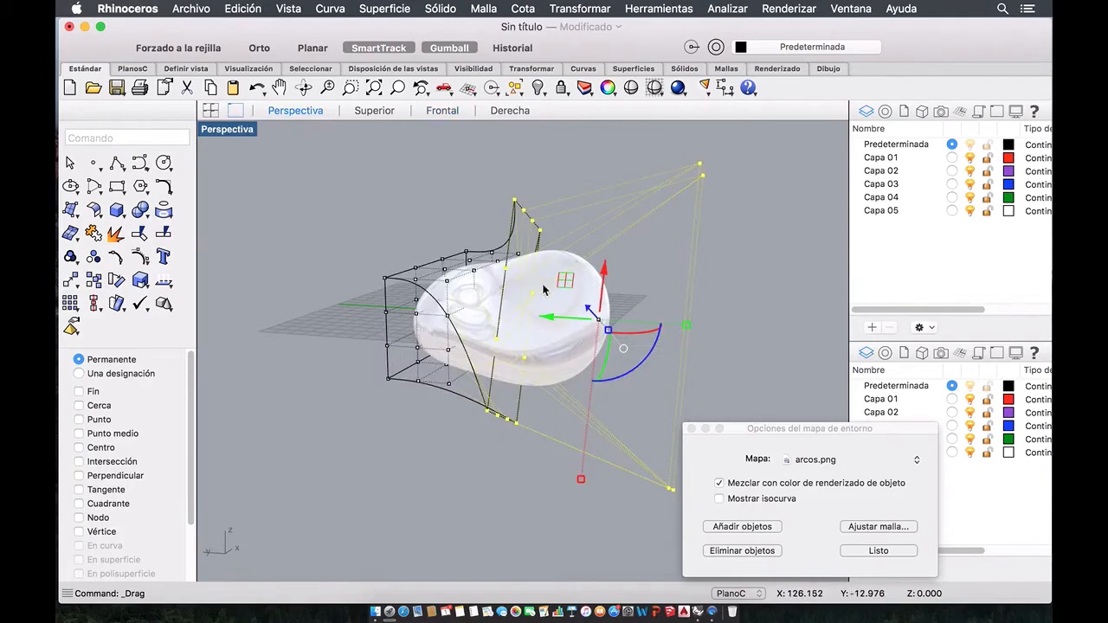
- Examine the reflections on the twisted ellipsoid up close and from several angles
right_click_drag(545, 284, 555, 384)
scroll(533, 340, "up", 5)
scroll(533, 340, "up", 3)
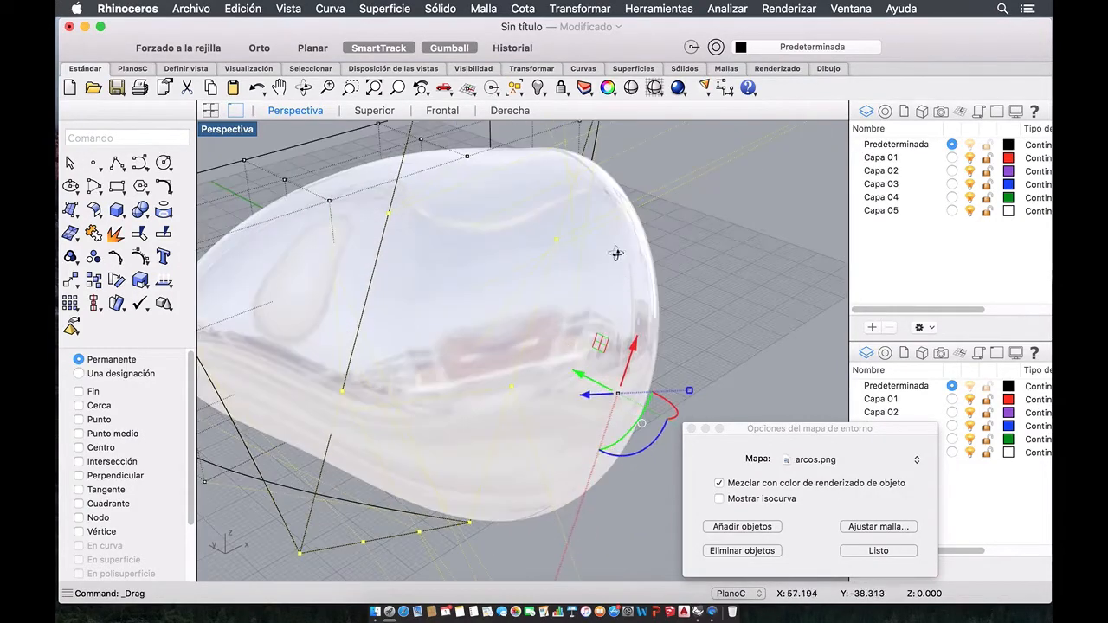
right_click_drag(615, 253, 587, 269)
scroll(614, 257, "down", 5)
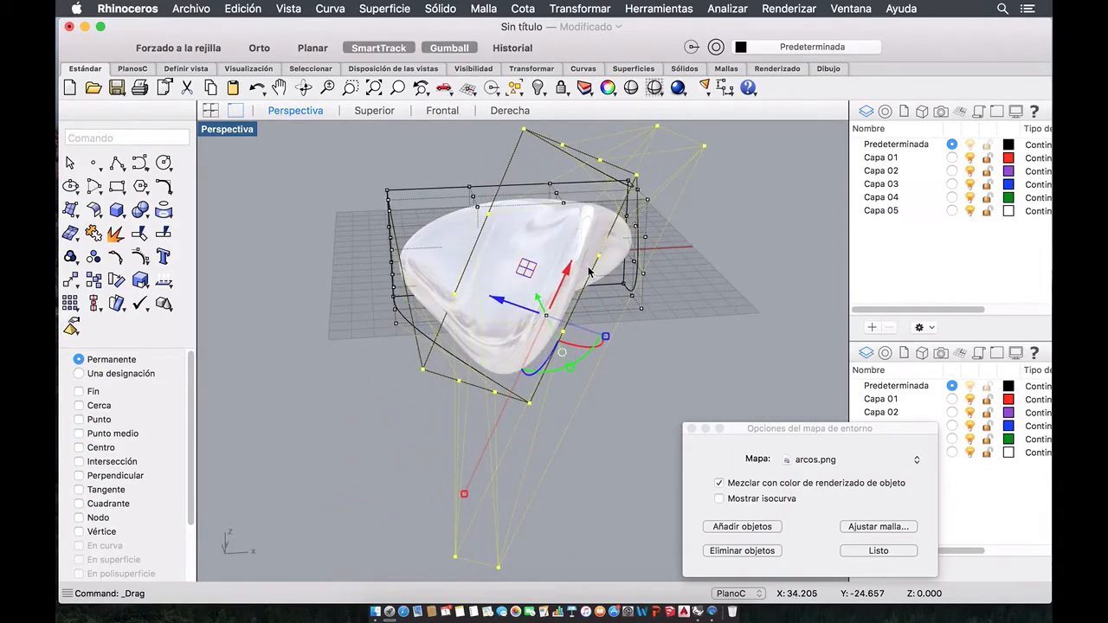
right_click_drag(586, 283, 610, 275)
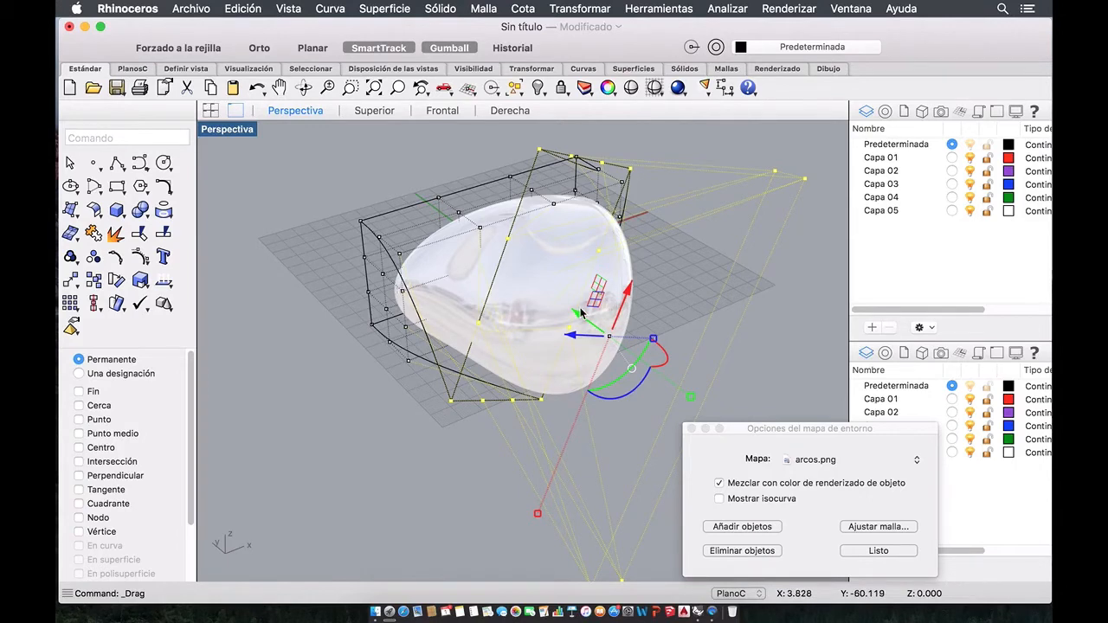
- Turn off the environment map analysis and examine the isocurves of the deformed surface from several angles
left_click(858, 555)
right_click_drag(663, 484, 572, 409)
scroll(571, 375, "up", 5)
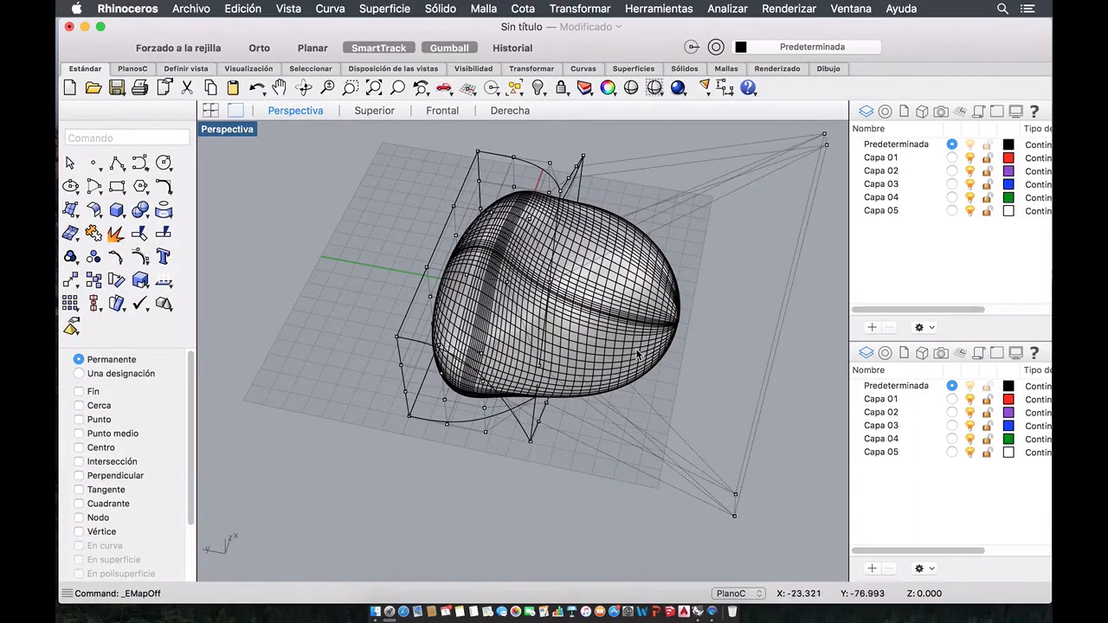
right_click_drag(631, 360, 598, 312)
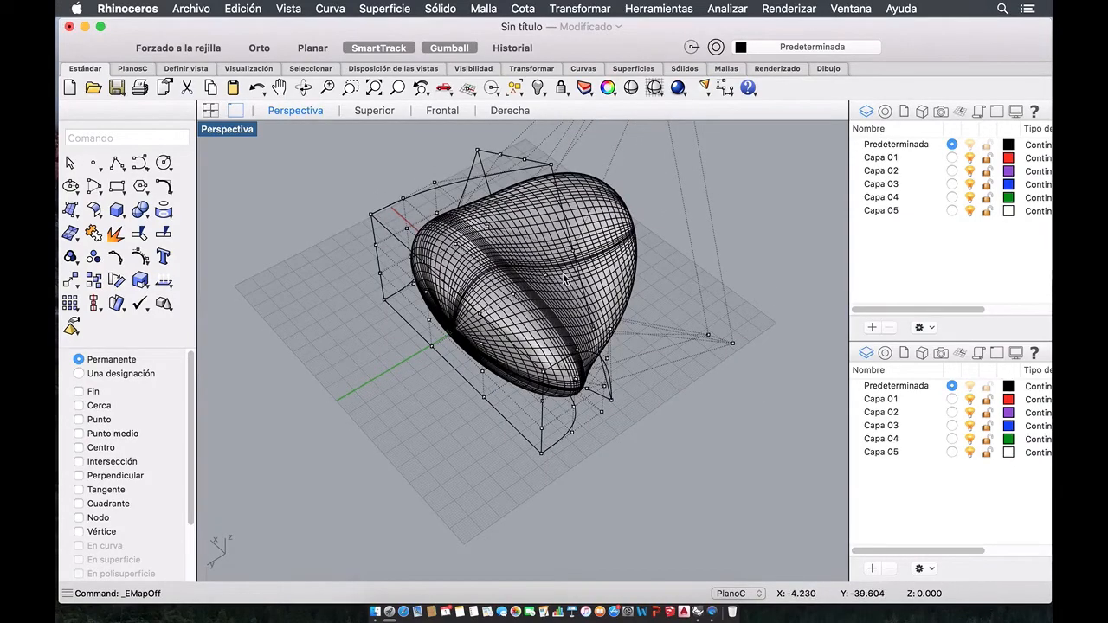
right_click_drag(565, 275, 459, 369)
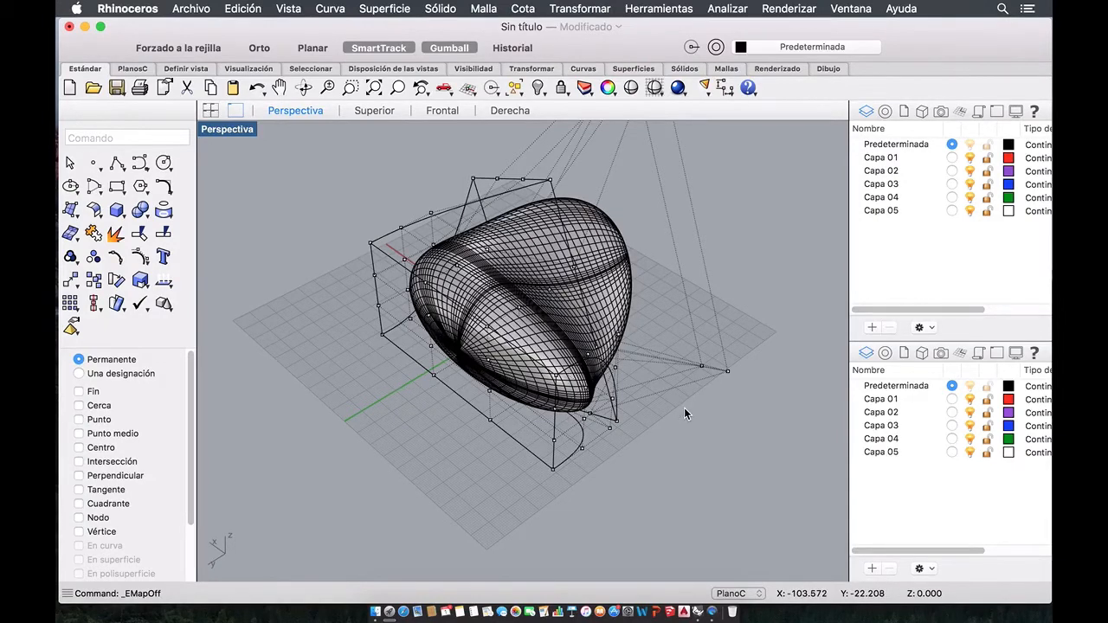
- Delete the control cage around the deformed ellipsoid and inspect the remaining surface
key("Escape")
right_click_drag(655, 437, 617, 435)
left_click(581, 438)
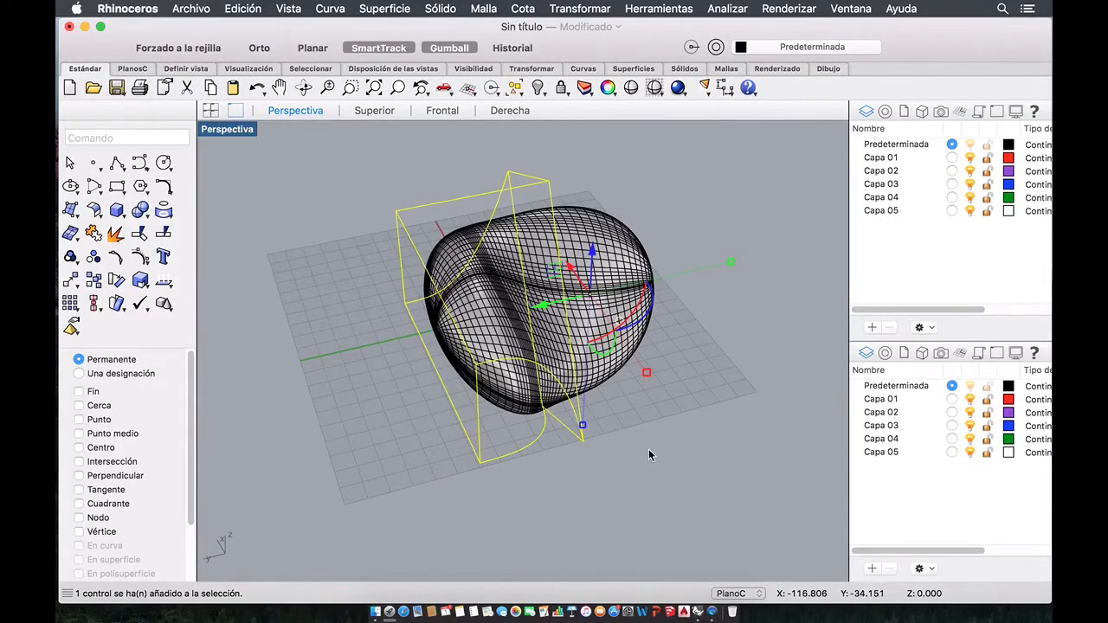
key("Escape")
key("Delete")
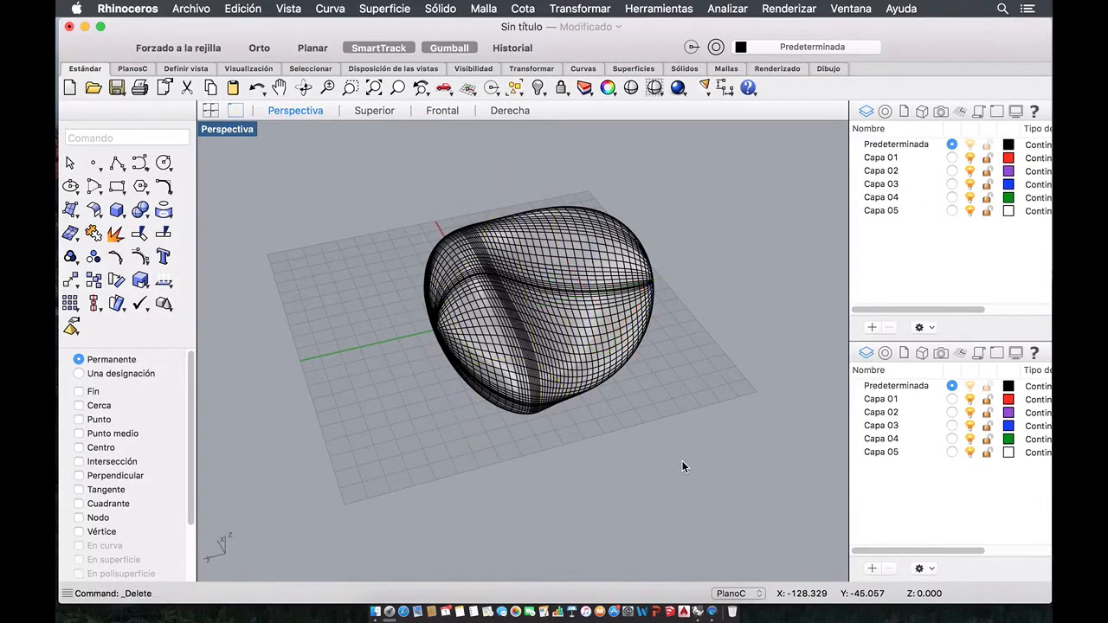
right_click_drag(655, 457, 324, 271)
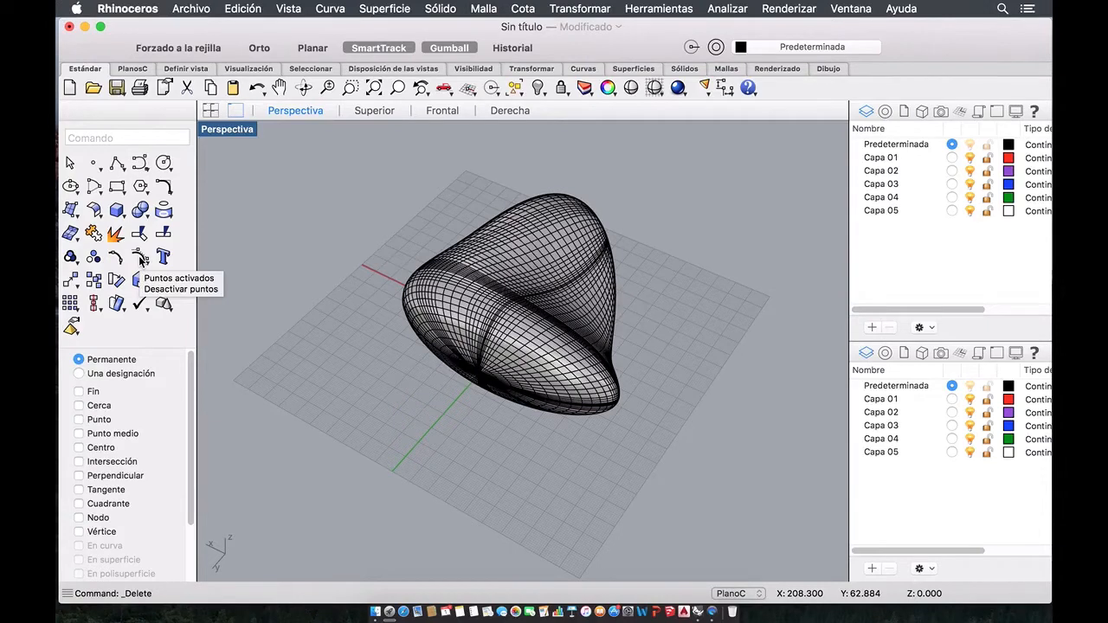
- Turn on the control points of the deformed ellipsoid's surface
left_click(142, 258)
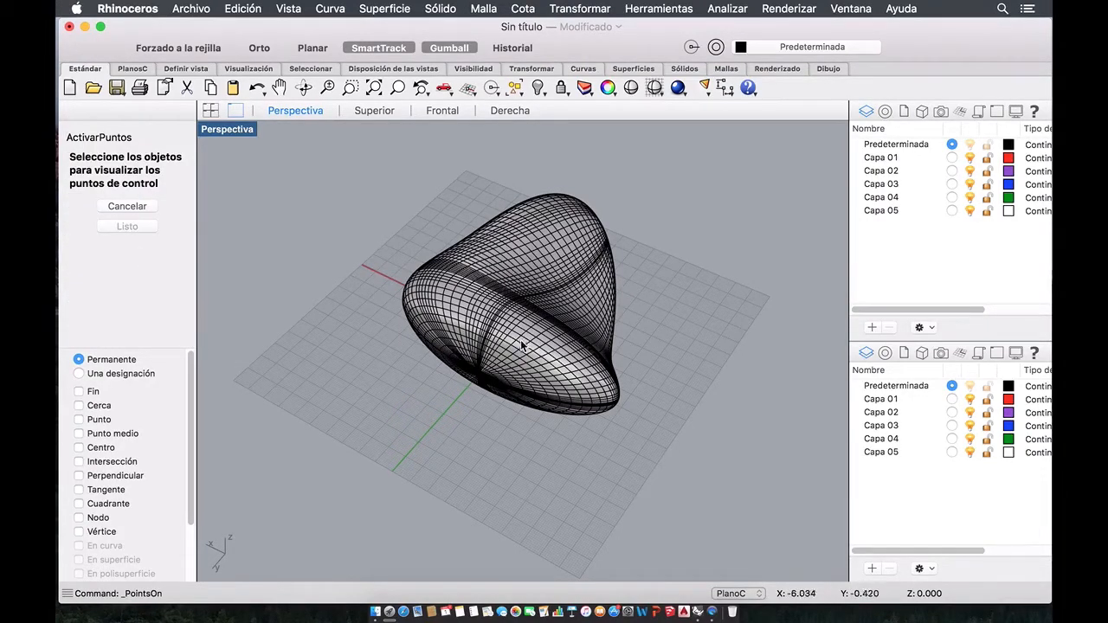
scroll(521, 341, "up", 10)
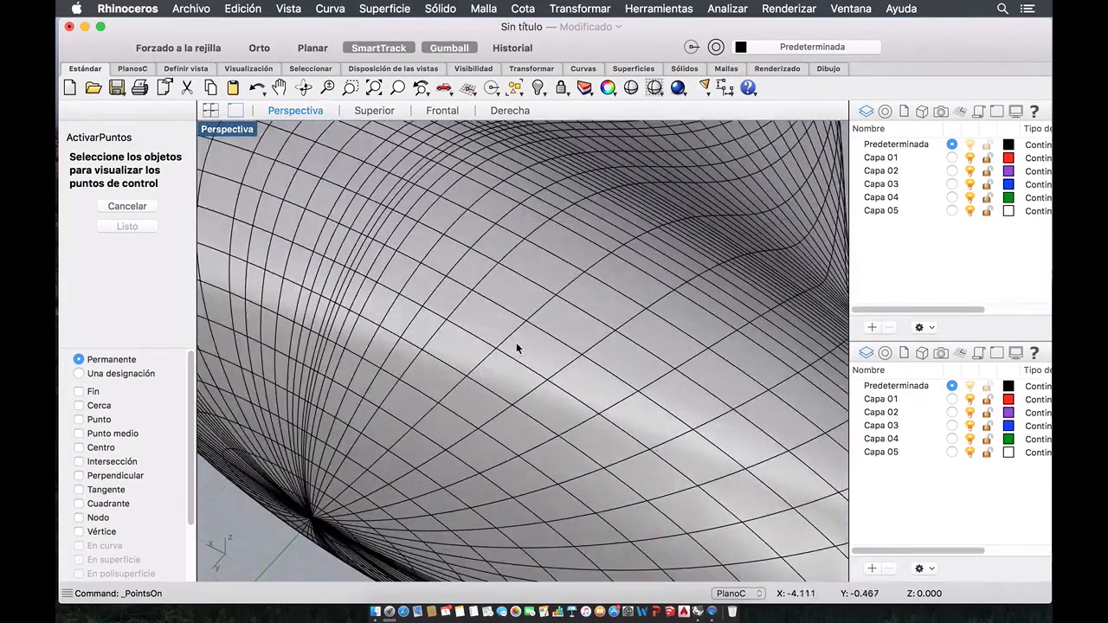
left_click(458, 334)
key("Return")
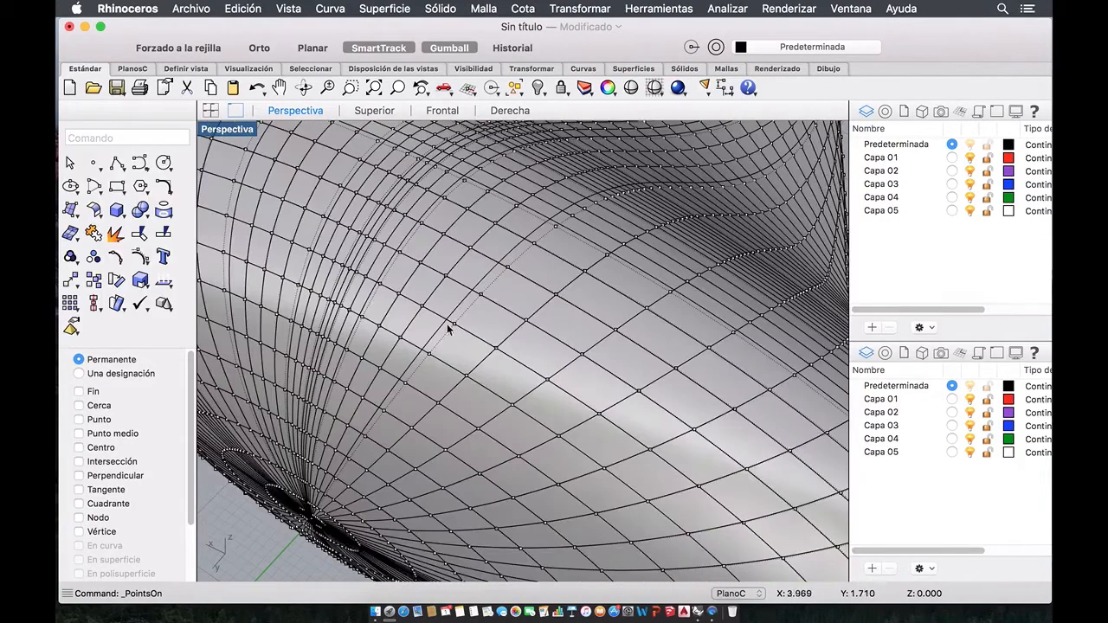
- Move a single surface control point near the ellipsoid's pole along the Y axis and inspect the local deformation
scroll(477, 314, "down", 10)
right_click_drag(482, 320, 532, 330)
scroll(536, 331, "up", 5)
scroll(533, 331, "up", 10)
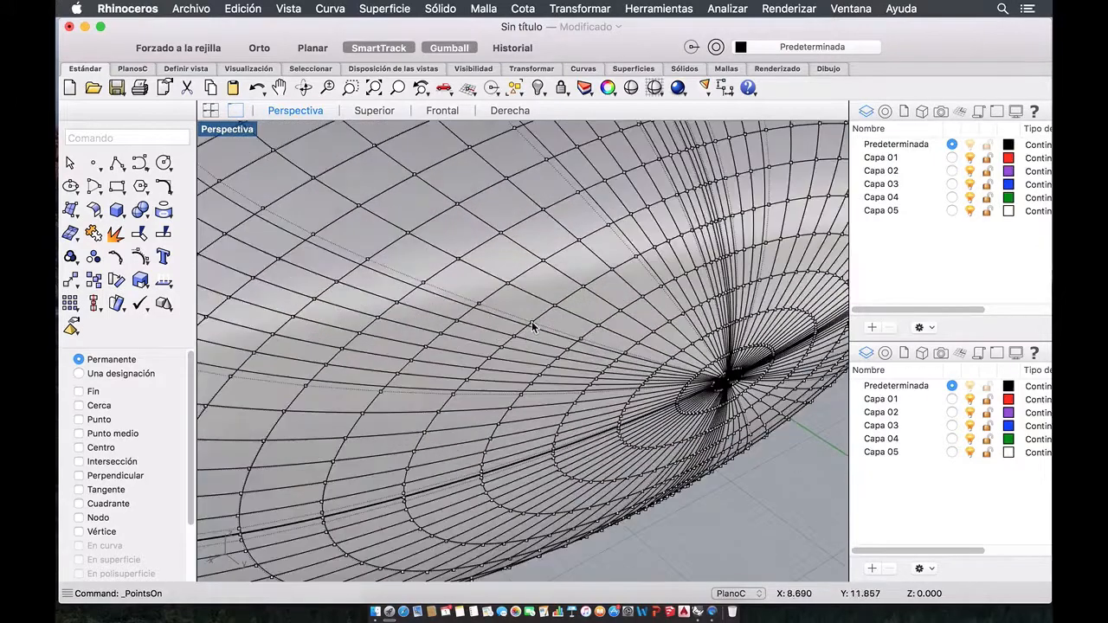
left_click(533, 327)
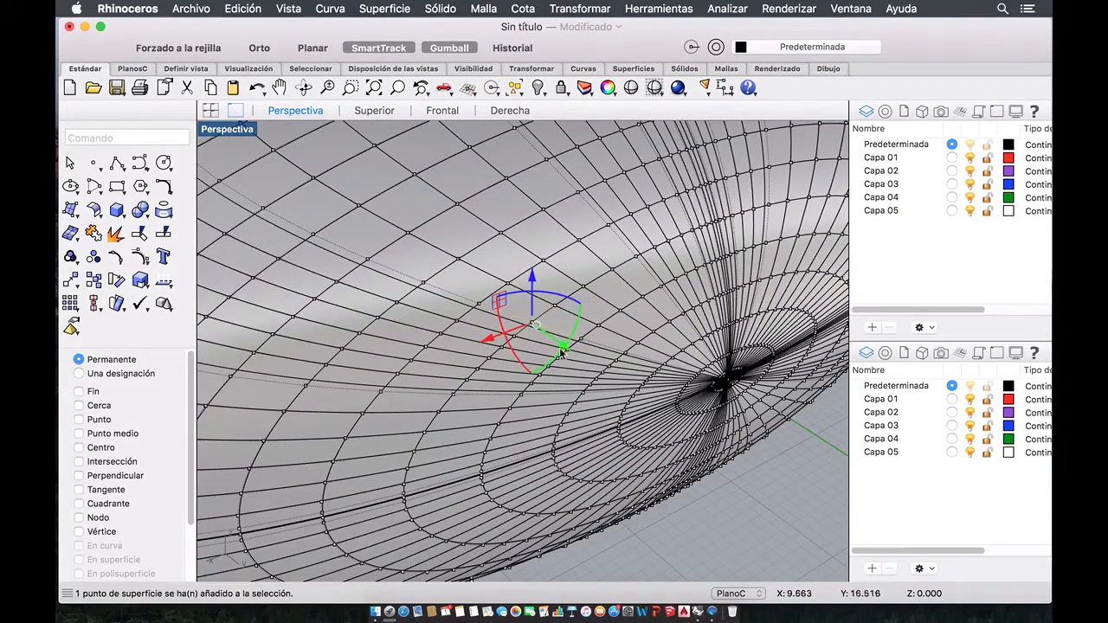
left_click_drag(560, 351, 621, 415)
scroll(540, 387, "down", 5)
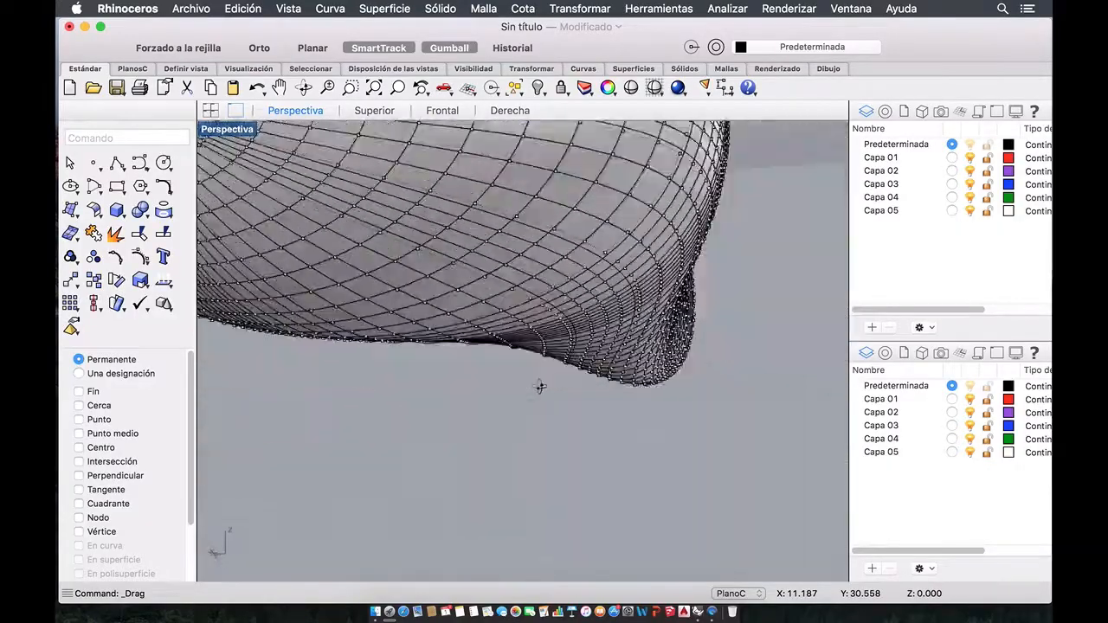
right_click_drag(540, 386, 514, 257)
scroll(510, 254, "up", 6)
scroll(510, 256, "down", 6)
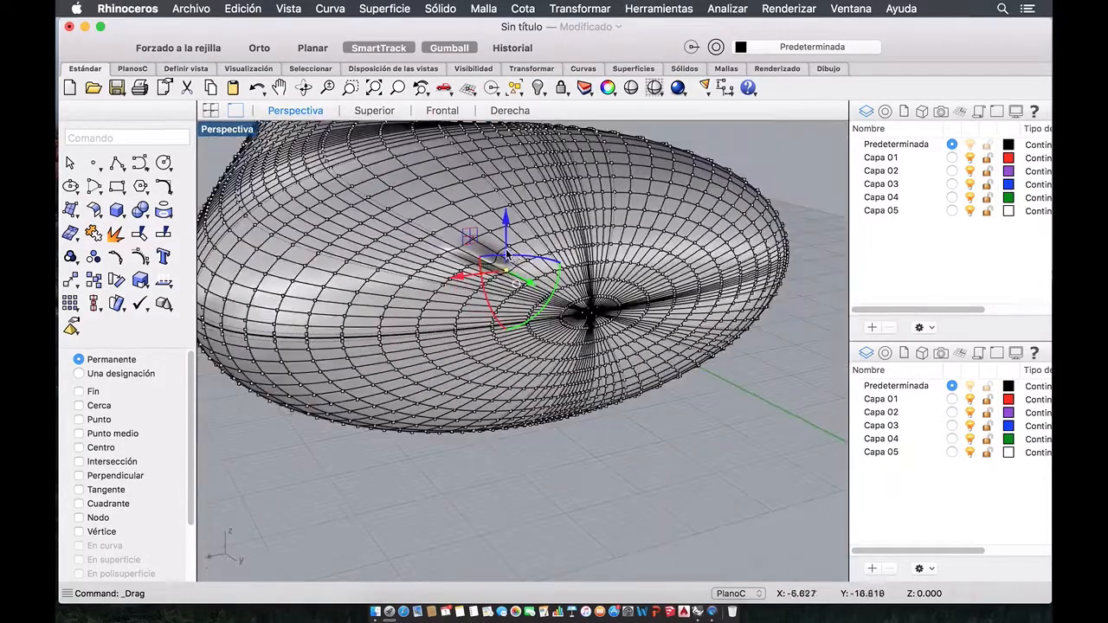
- Try moving a second control point near the pole along the Y axis, and undo the individual point moves
scroll(511, 253, "up", 3)
left_click(531, 246)
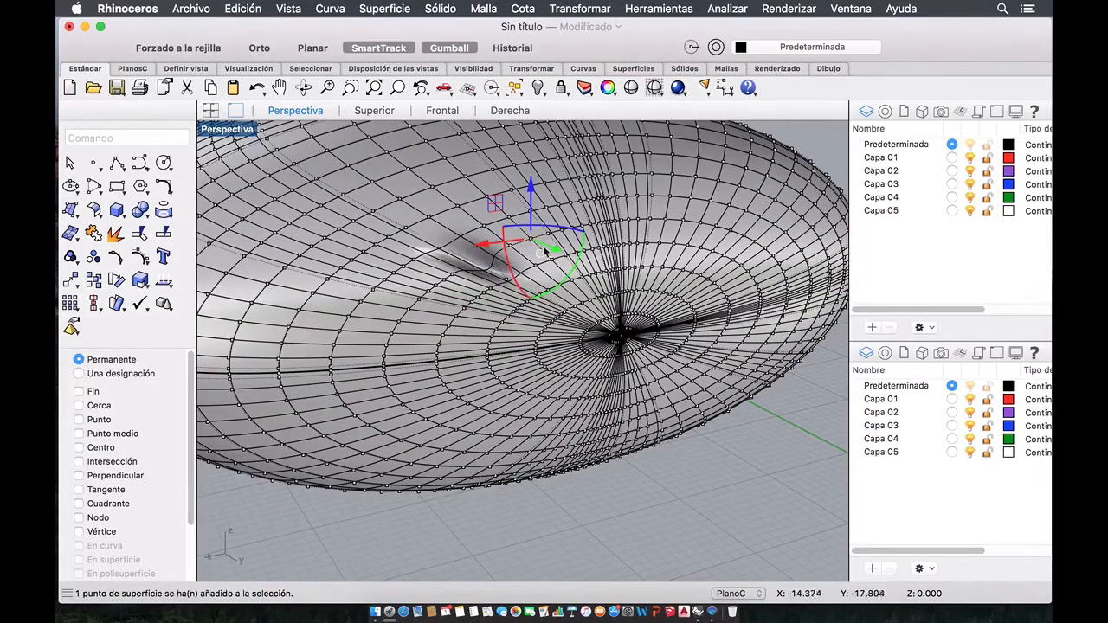
left_click_drag(558, 256, 576, 279)
right_click_drag(575, 279, 576, 311)
key("super+z")
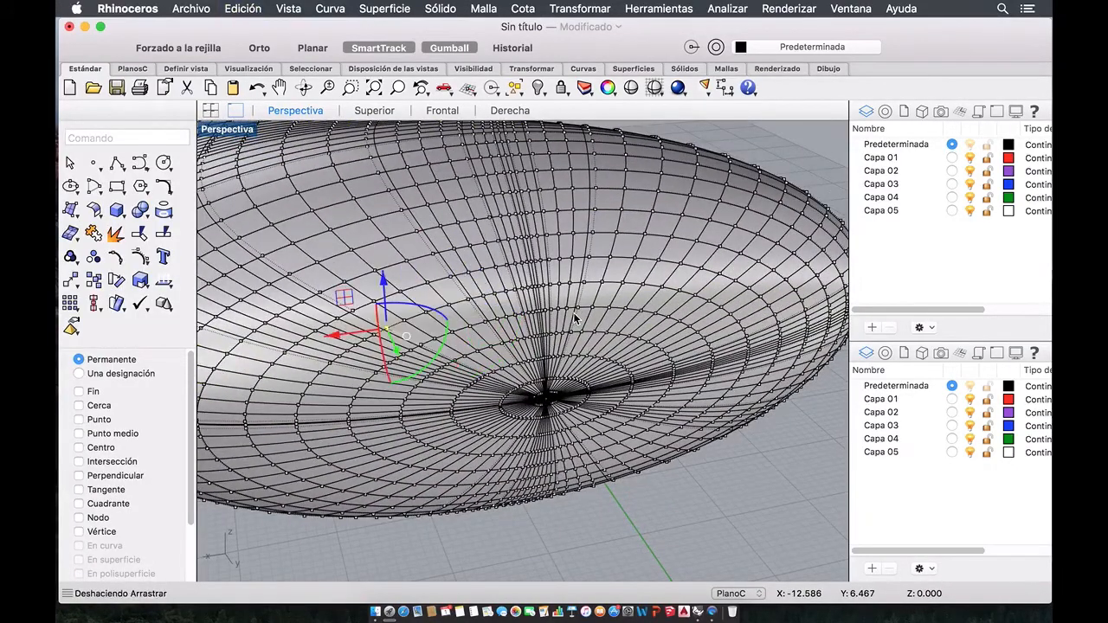
right_click_drag(611, 416, 451, 424)
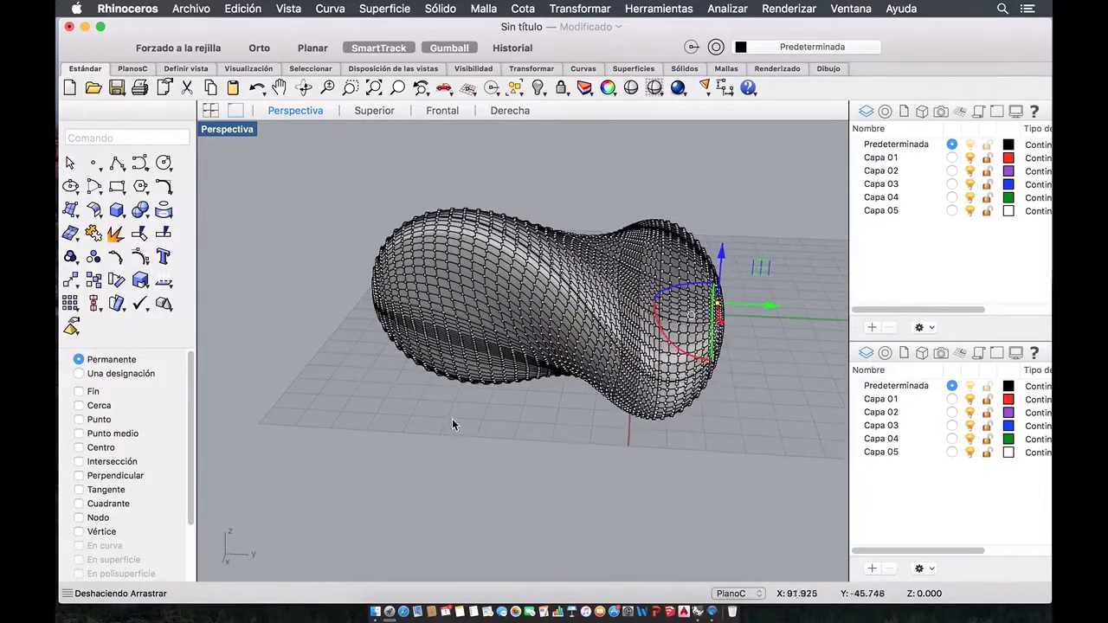
- Try moving the block of control points at the ellipsoid's far end along the X axis
left_click_drag(355, 237, 347, 224)
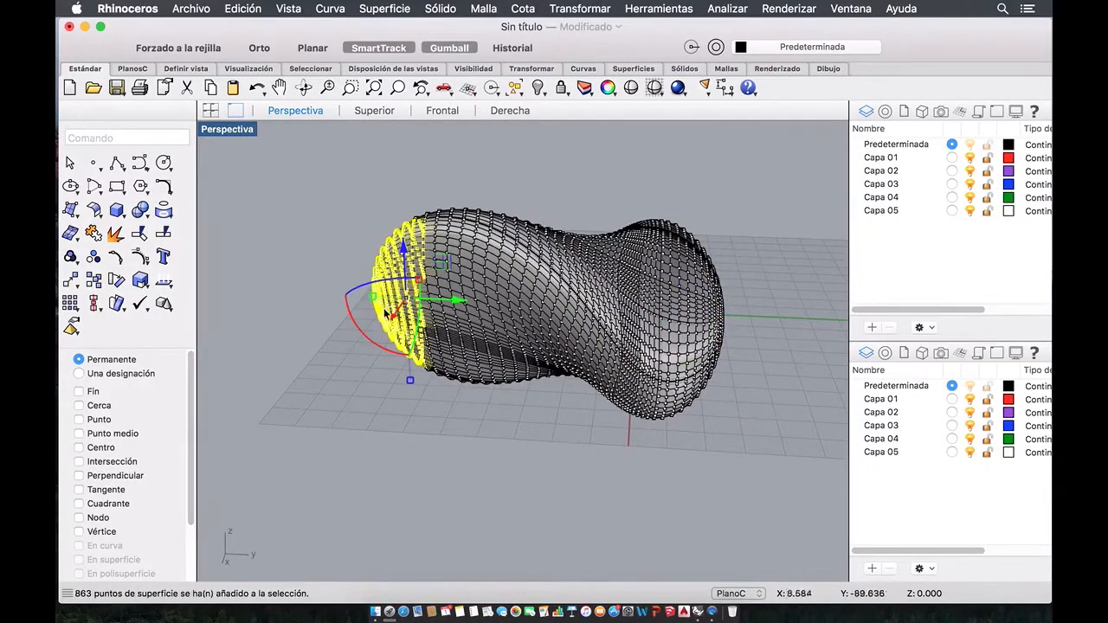
mouse_move(385, 311)
right_mouse_down()
mouse_move(341, 321)
mouse_move(386, 324)
right_mouse_up()
left_click_drag(401, 289, 337, 394)
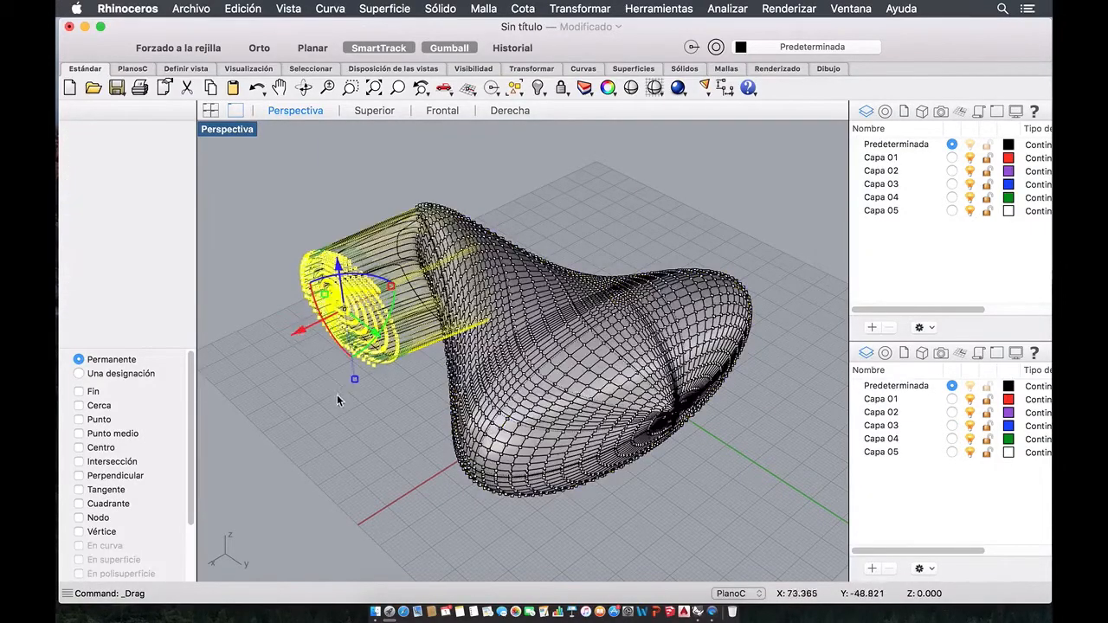
right_click_drag(337, 394, 360, 213)
left_click(694, 423)
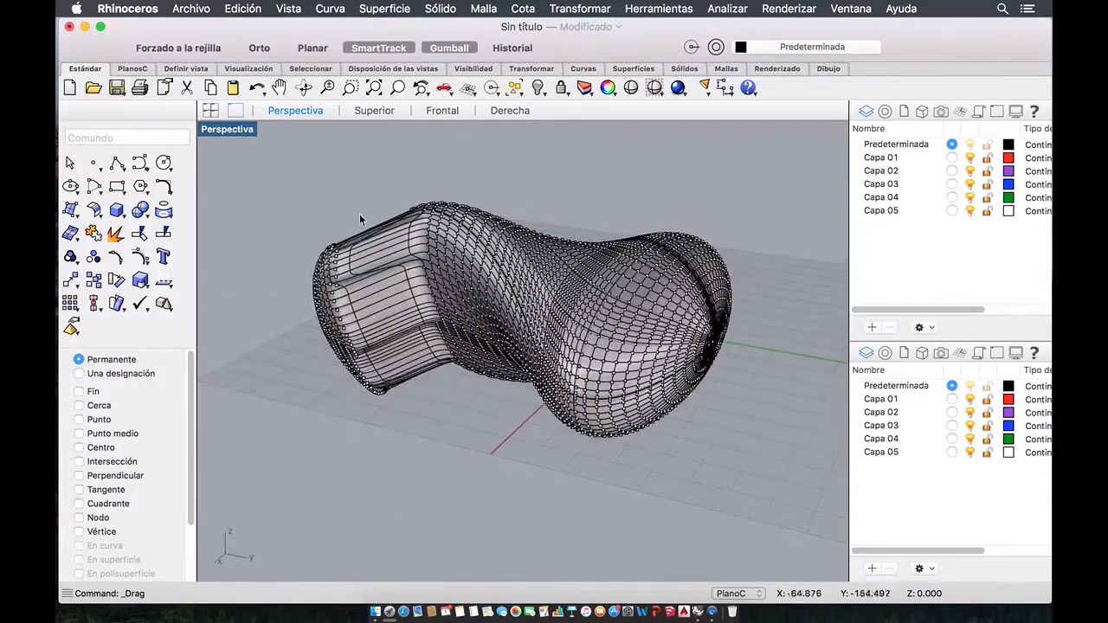
- Try pushing the same end control points along the Y axis into the body, and inspect the deformation from several sides
left_click_drag(288, 209, 400, 426)
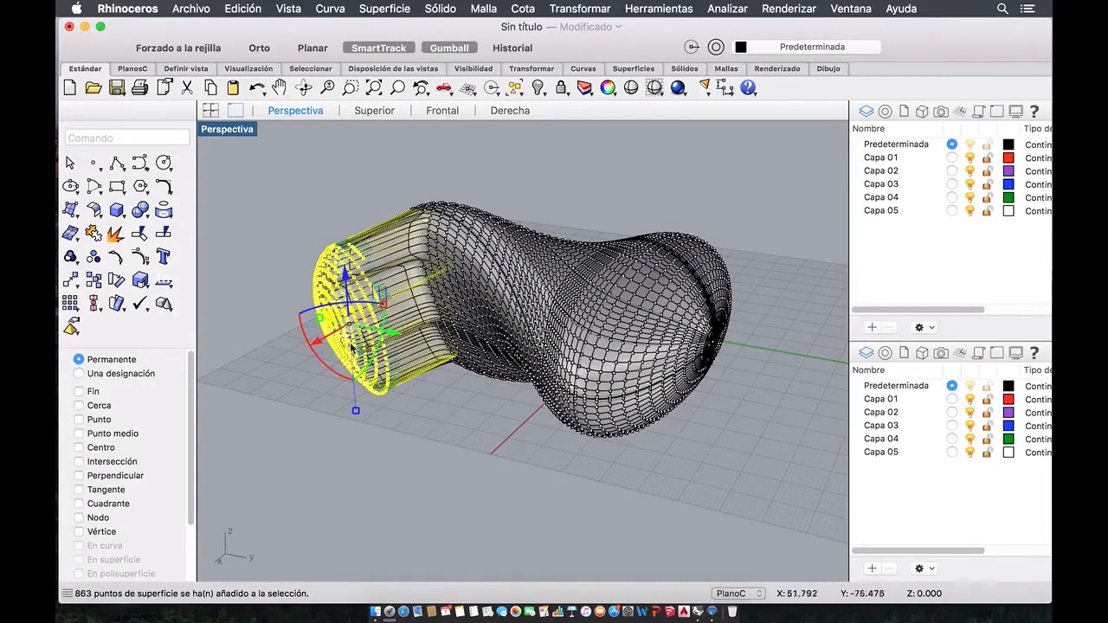
left_click_drag(401, 337, 448, 352)
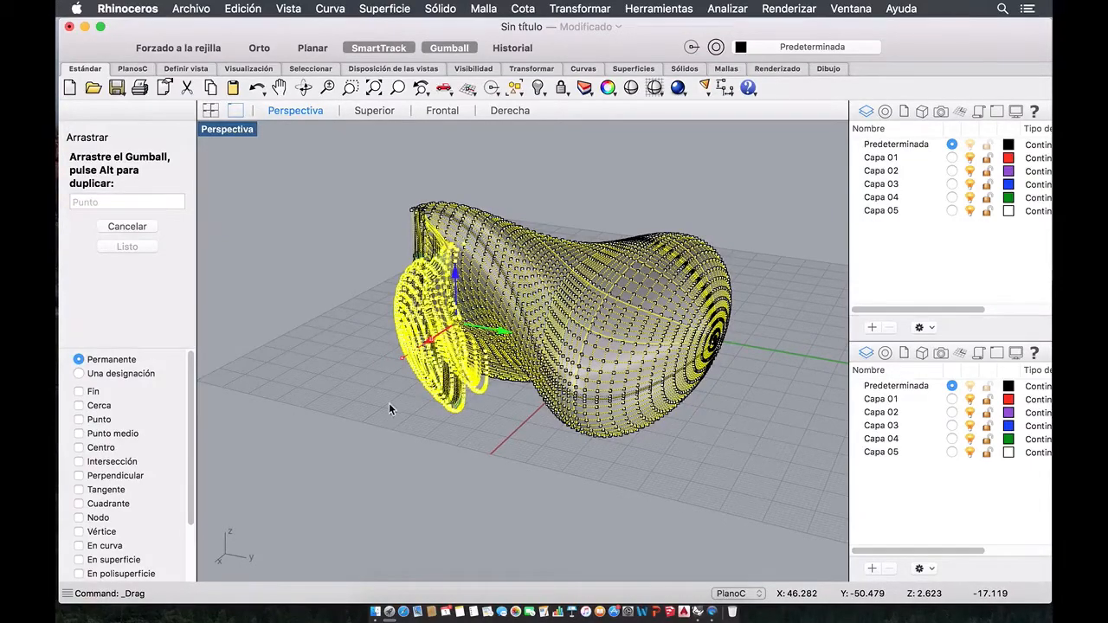
left_click(386, 403)
right_click_drag(387, 402, 520, 346)
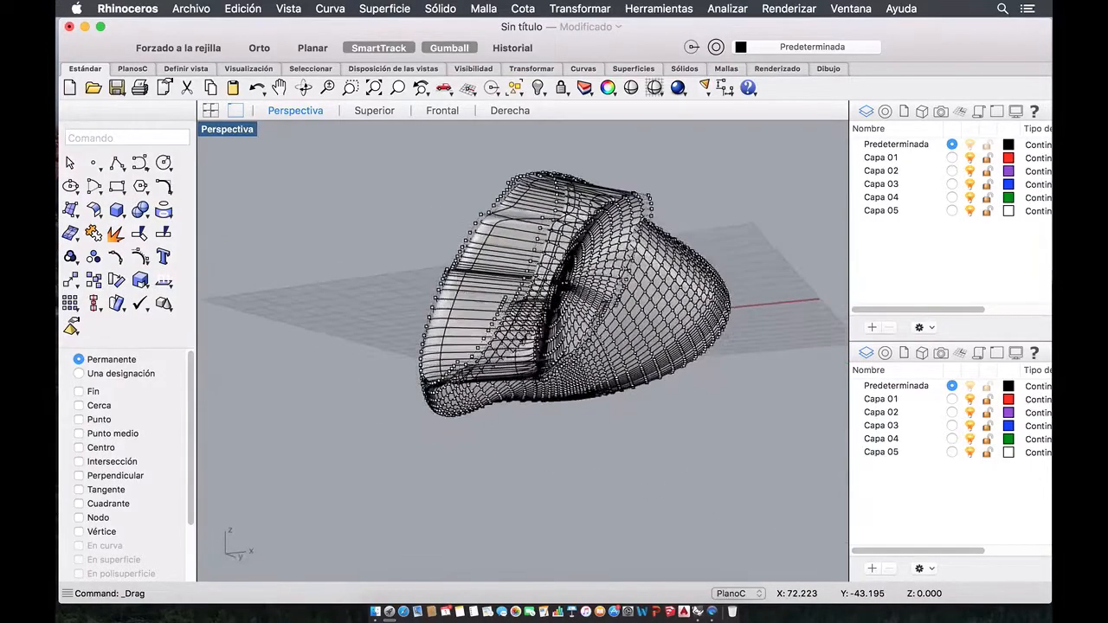
scroll(519, 346, "up", 5)
scroll(499, 305, "down", 3)
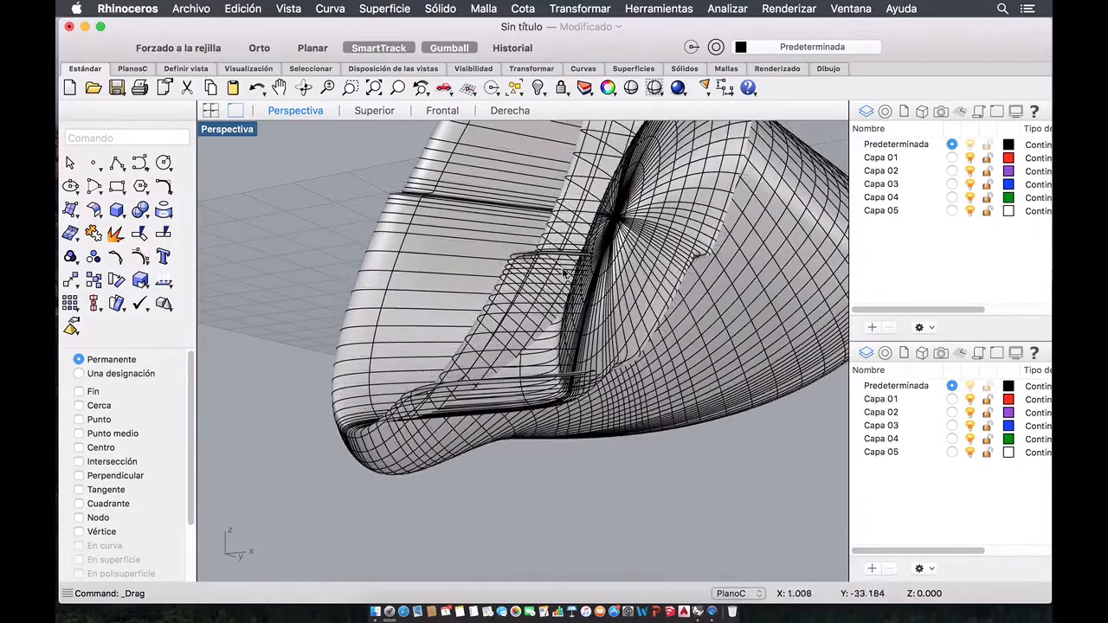
right_click_drag(499, 305, 516, 355)
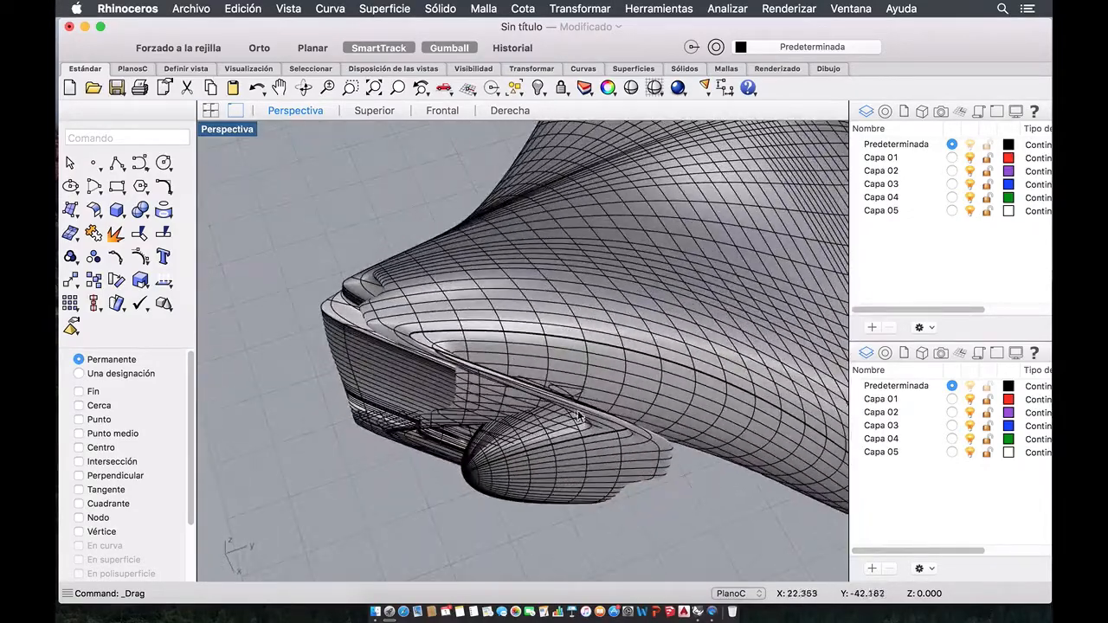
right_click_drag(580, 417, 465, 417)
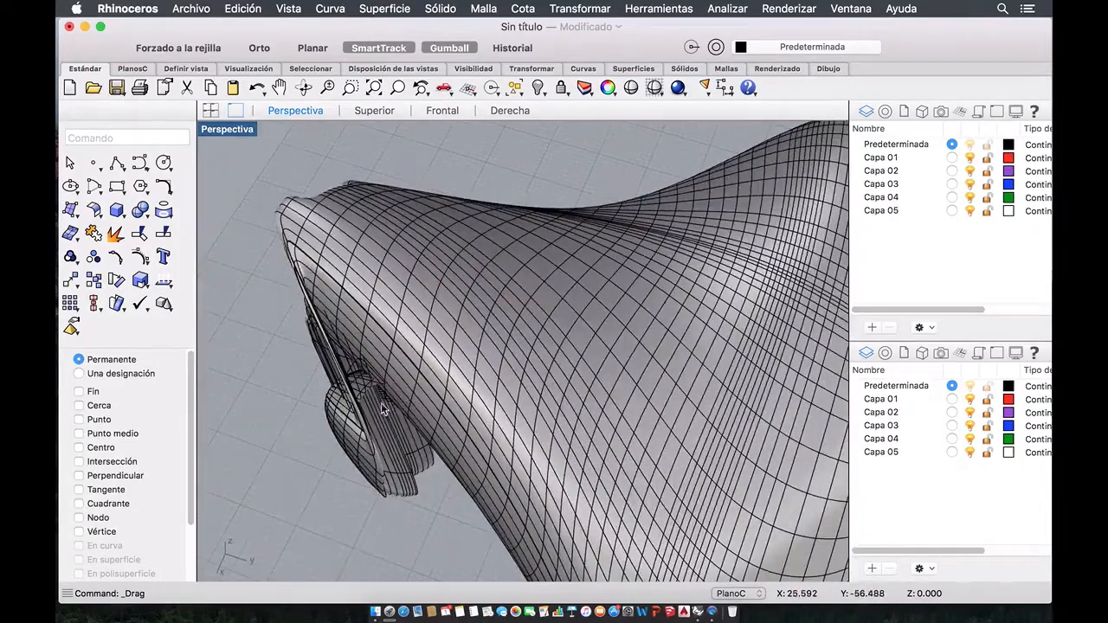
right_click_drag(383, 410, 497, 391)
- Undo the group moves of the end control points and clear the point selection
key("super+z")
key("super+z")
key("super+z")
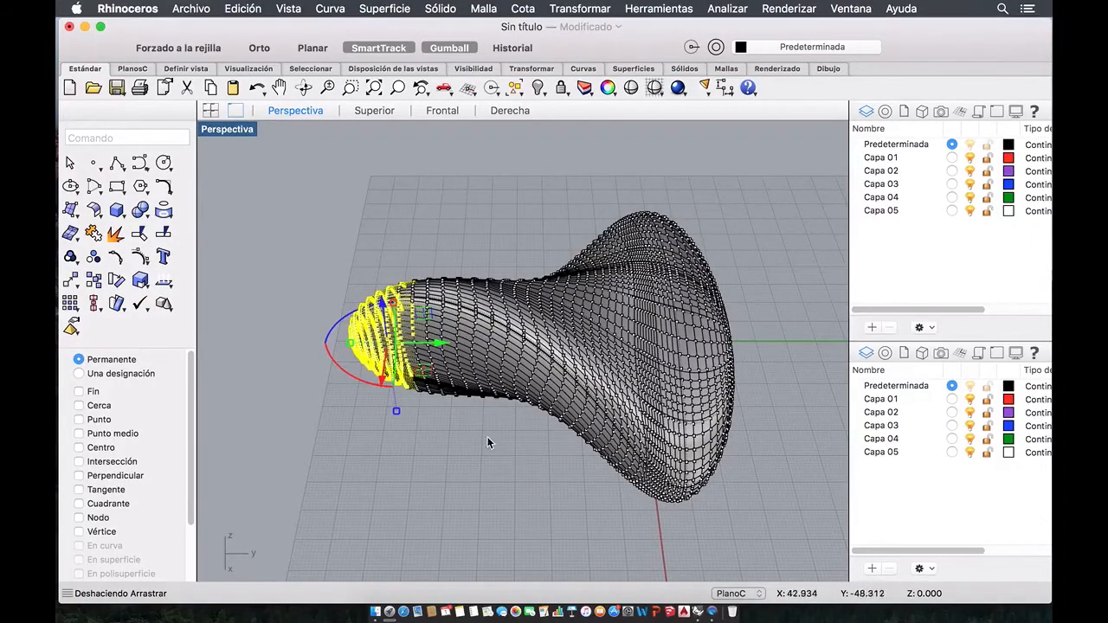
key("Escape")
right_click_drag(487, 442, 540, 342)
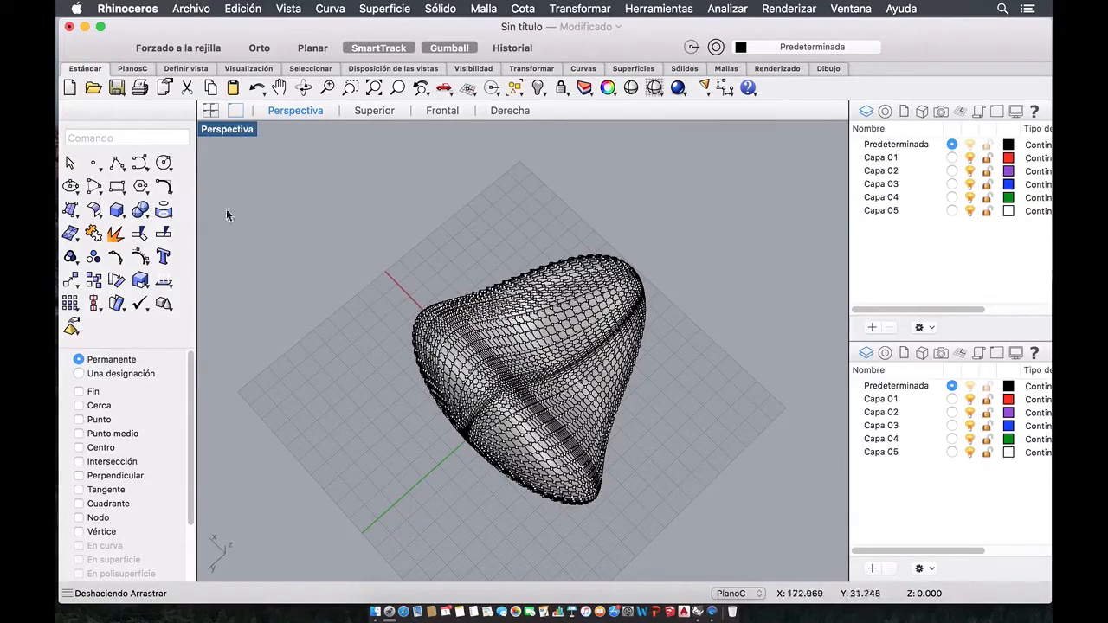
- Rebuild the deformed surface with 10 points in U and a lower point count in V, deleting the original
left_click(97, 214)
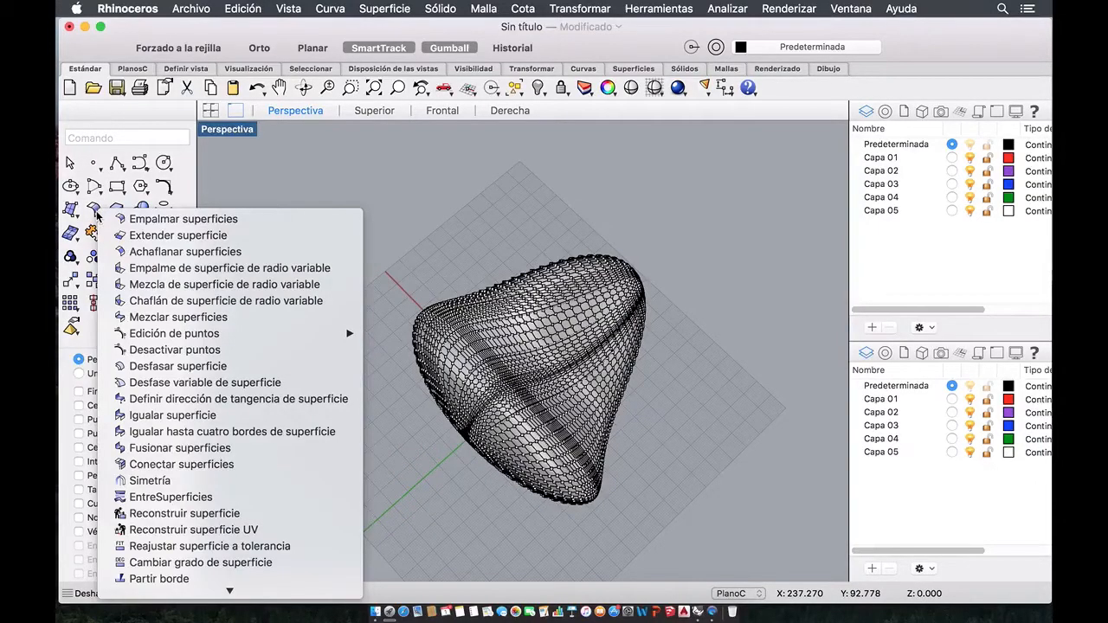
left_click(219, 514)
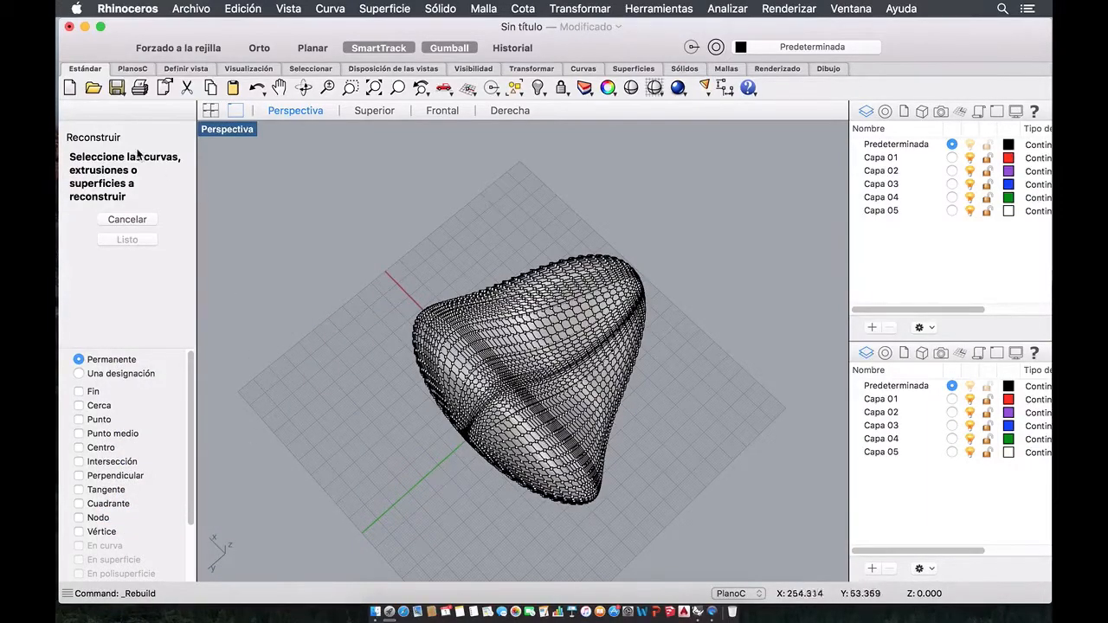
scroll(568, 338, "up", 5)
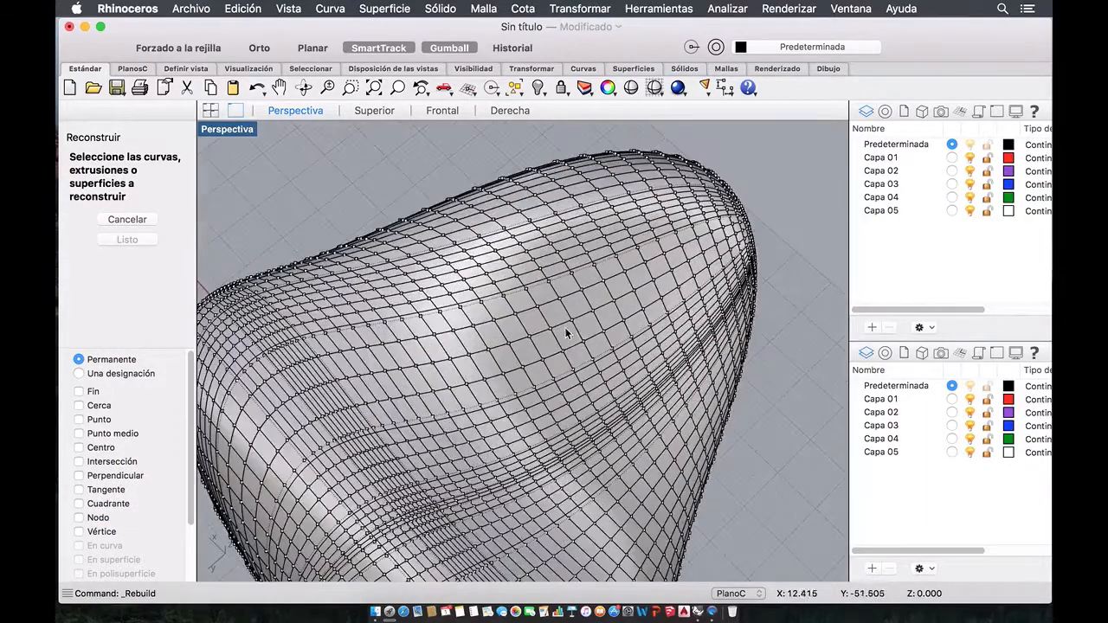
left_click(567, 344)
scroll(545, 325, "down", 5)
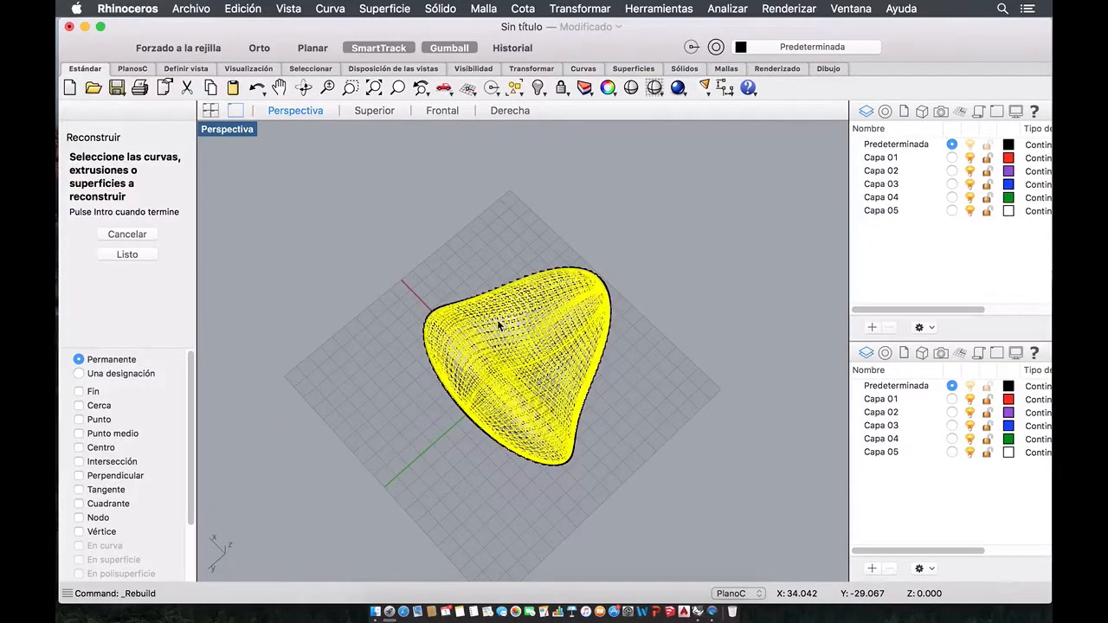
left_click(143, 258)
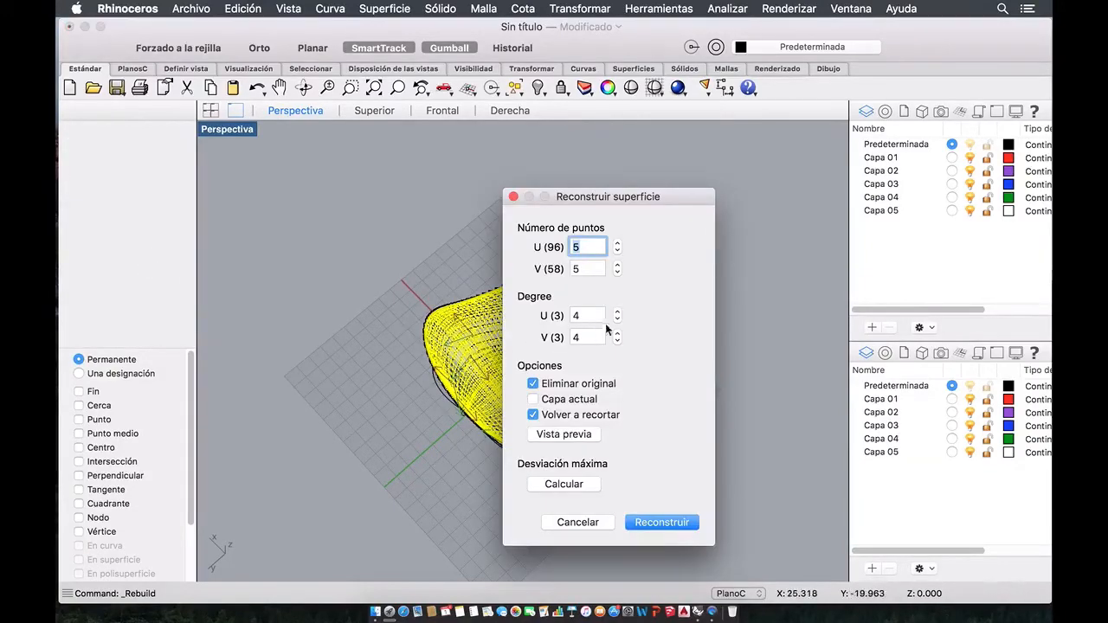
left_click_drag(619, 205, 755, 135)
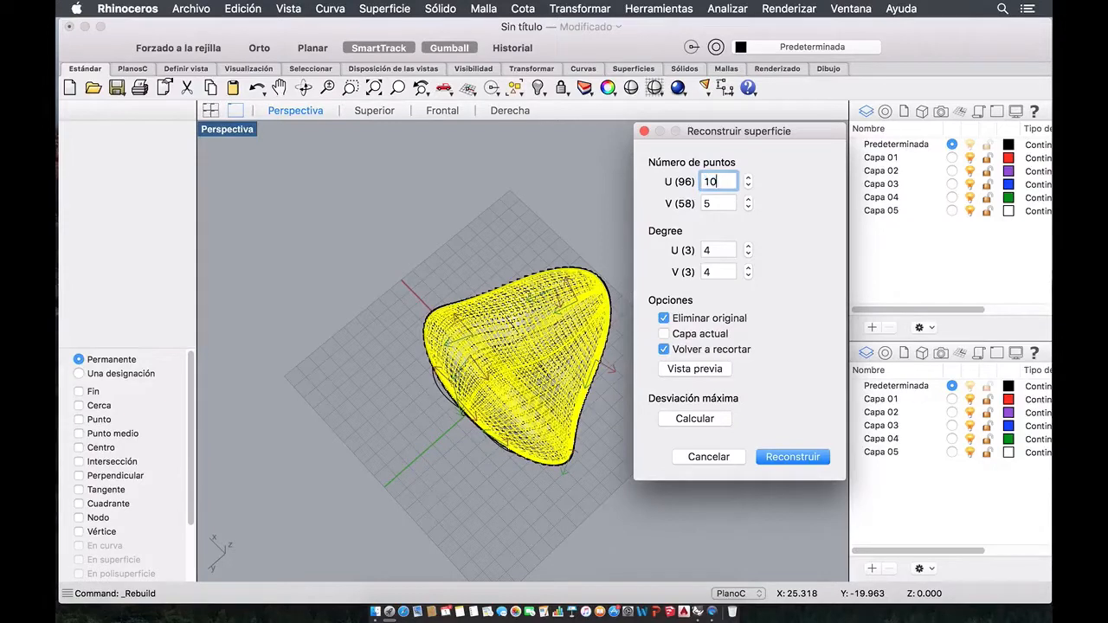
left_click(717, 207)
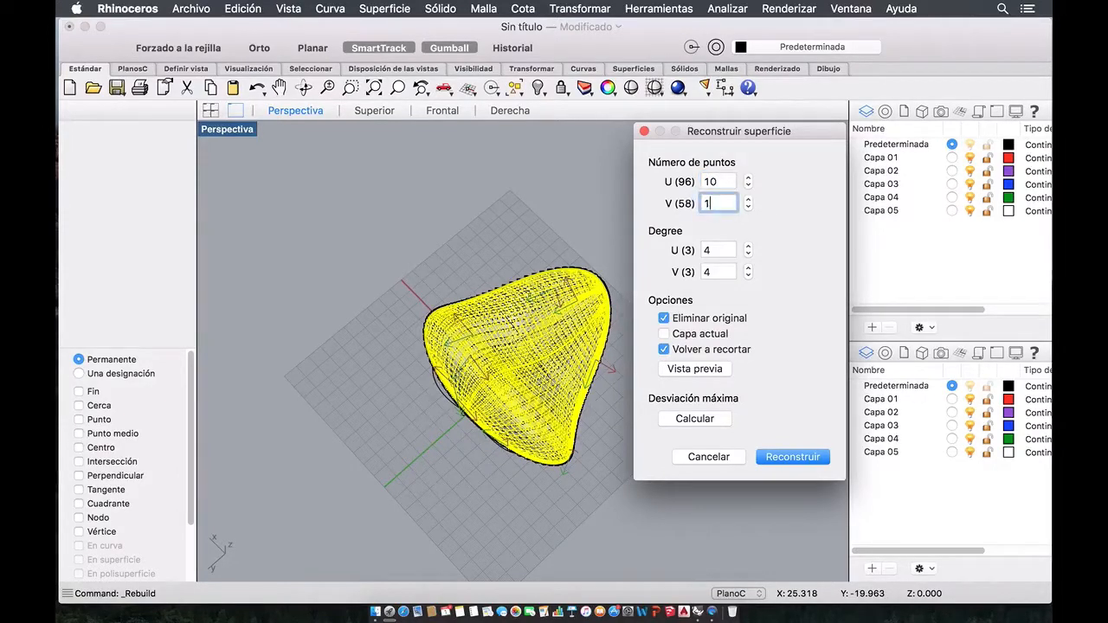
left_click(800, 460)
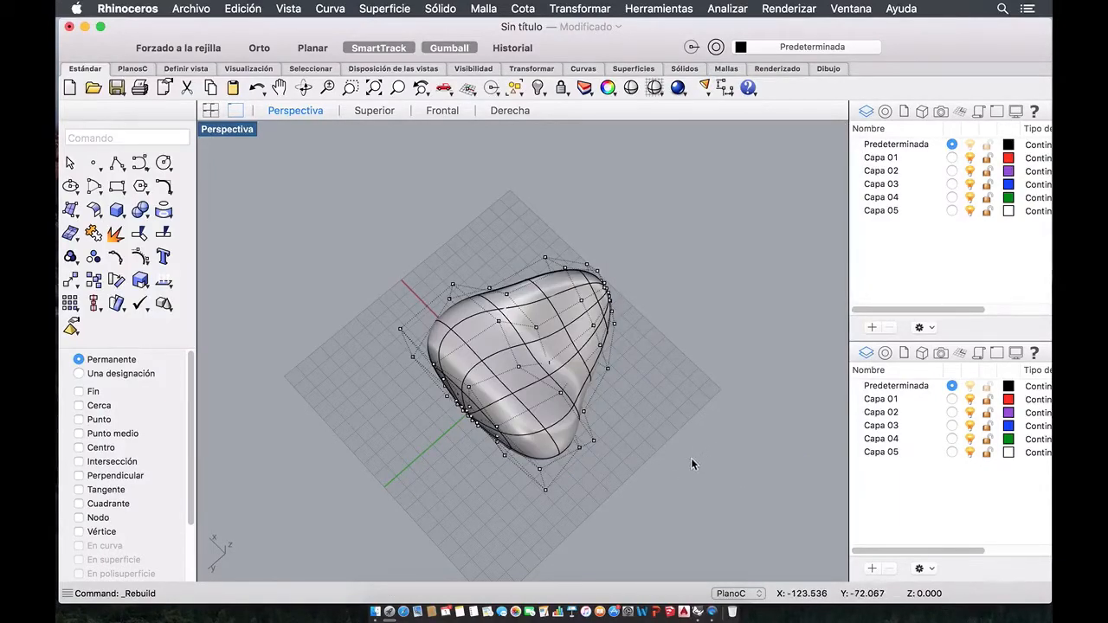
- Select two neighbouring control points on the lower side of the rebuilt surface and pull them outward along the Y axis
right_click_drag(630, 442, 705, 346)
scroll(474, 359, "up", 3)
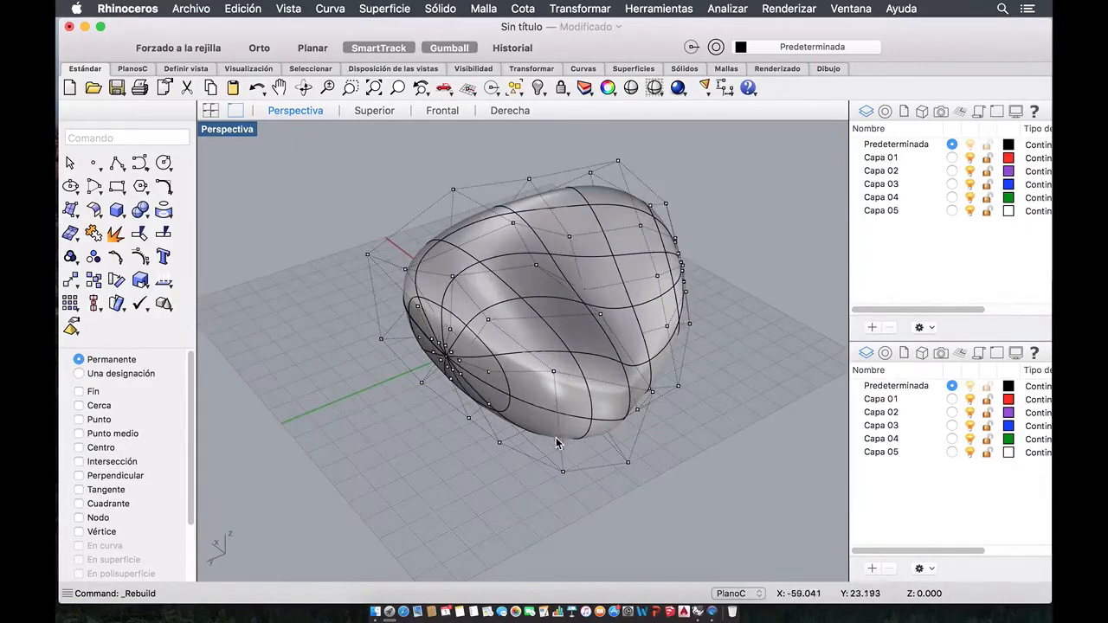
right_click_drag(475, 359, 459, 373)
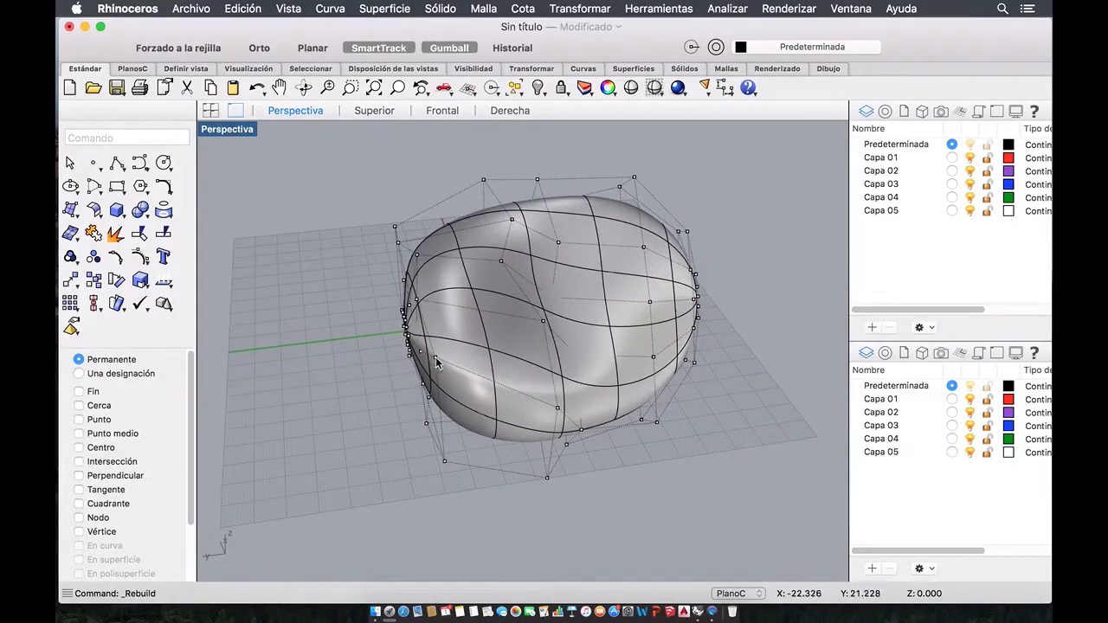
left_click(435, 358)
left_click(445, 464, "shift")
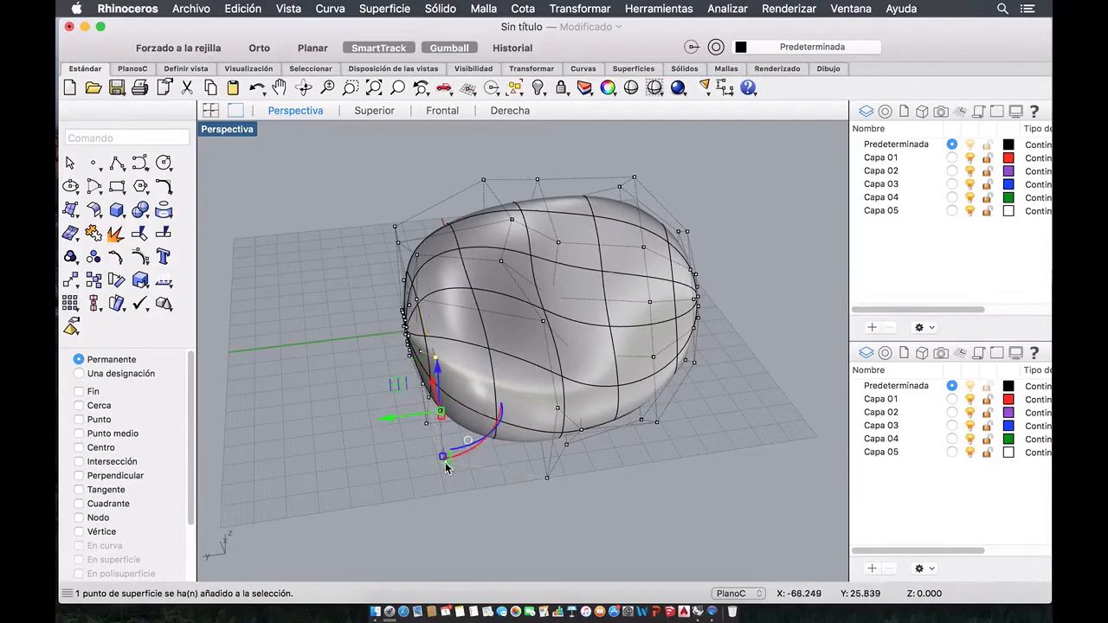
left_click_drag(401, 427, 283, 419)
- Move a single outer control point of the rebuilt surface inward along the X axis and inspect the new shape
right_click_drag(400, 494, 558, 515)
right_click_drag(727, 447, 702, 446)
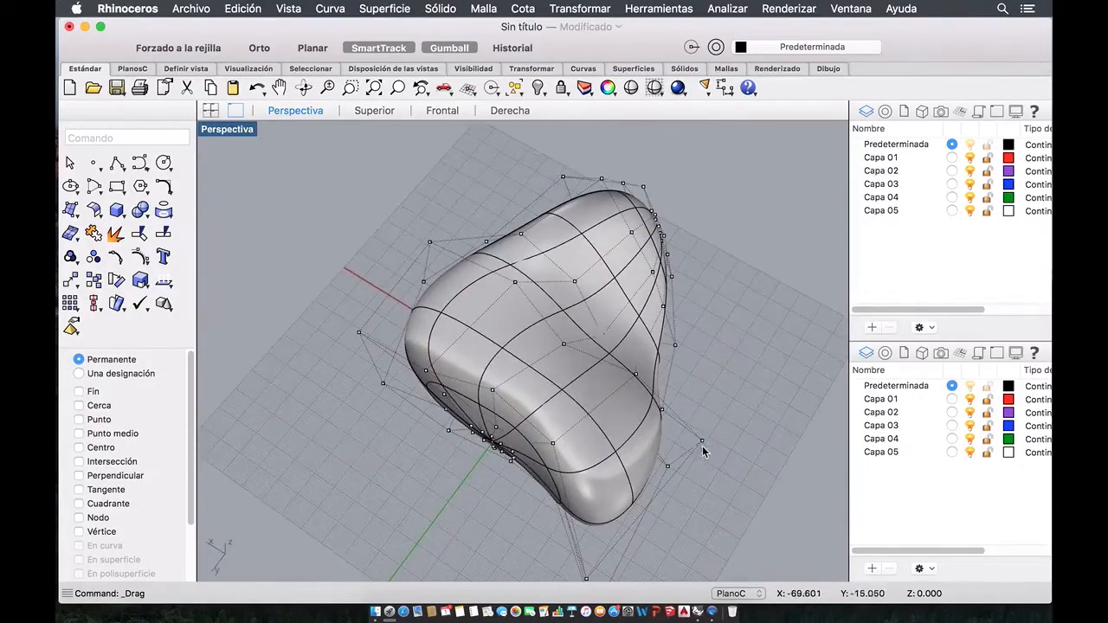
left_click(702, 442)
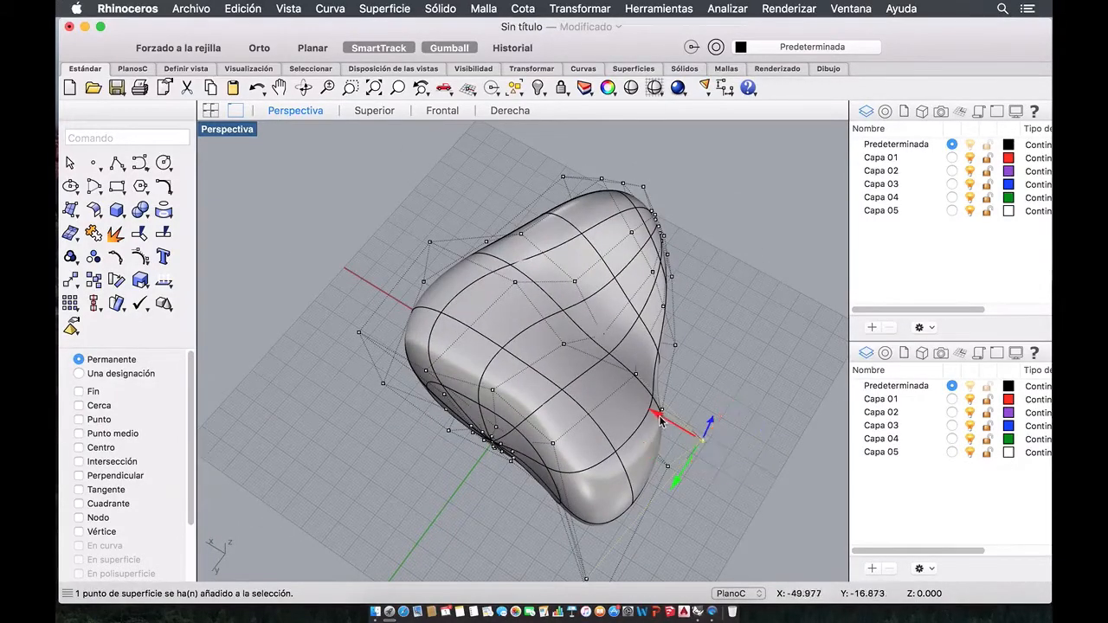
left_click_drag(670, 424, 566, 332)
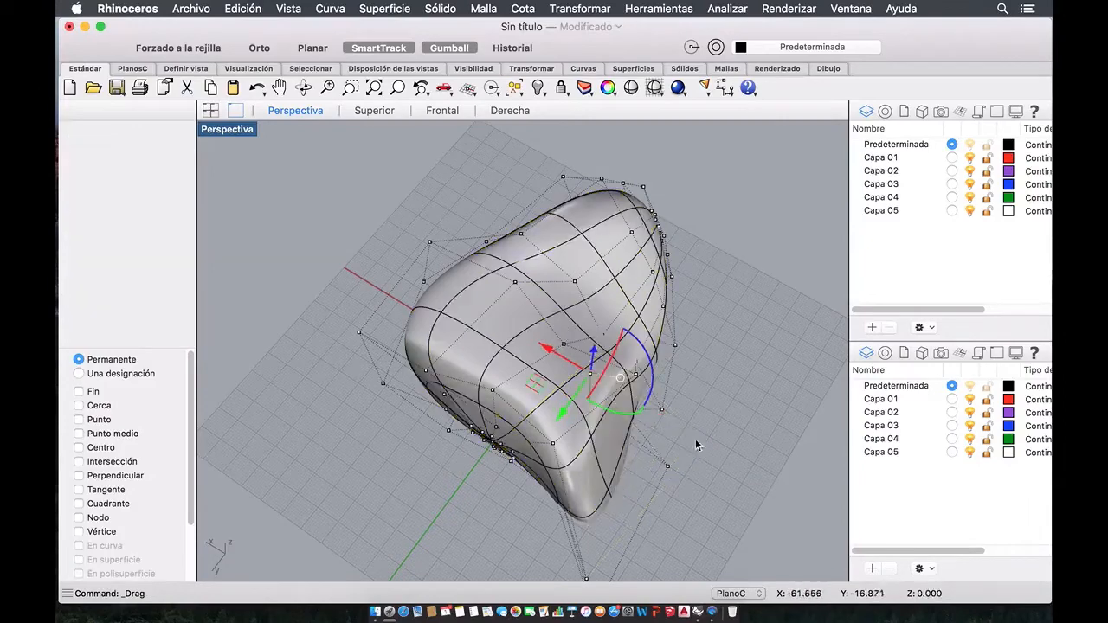
right_click_drag(673, 430, 585, 386)
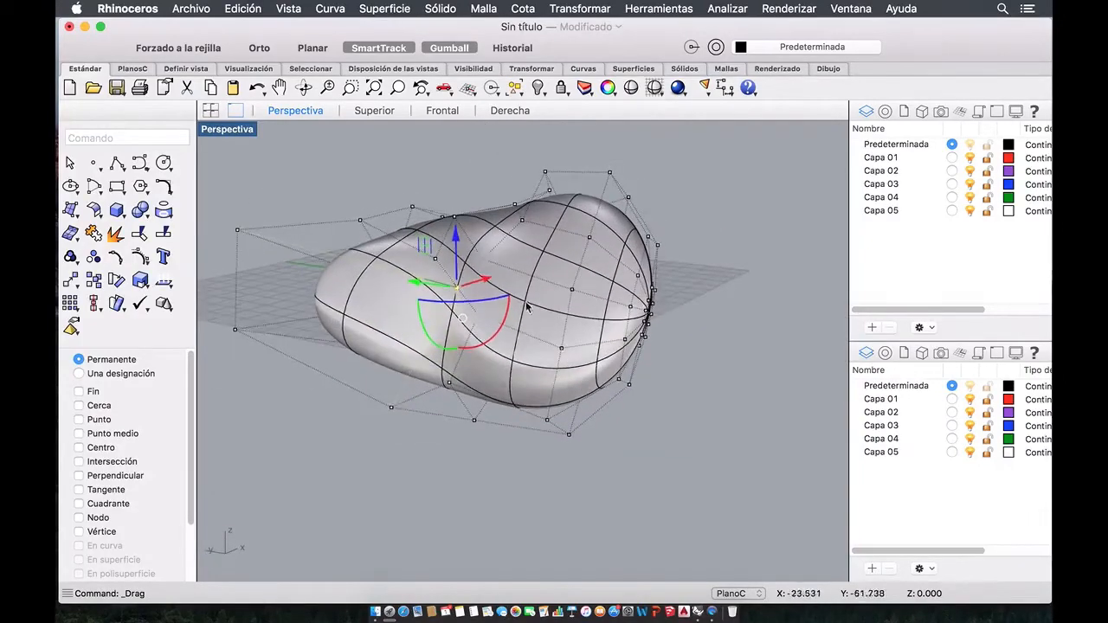
right_click_drag(557, 309, 628, 374)
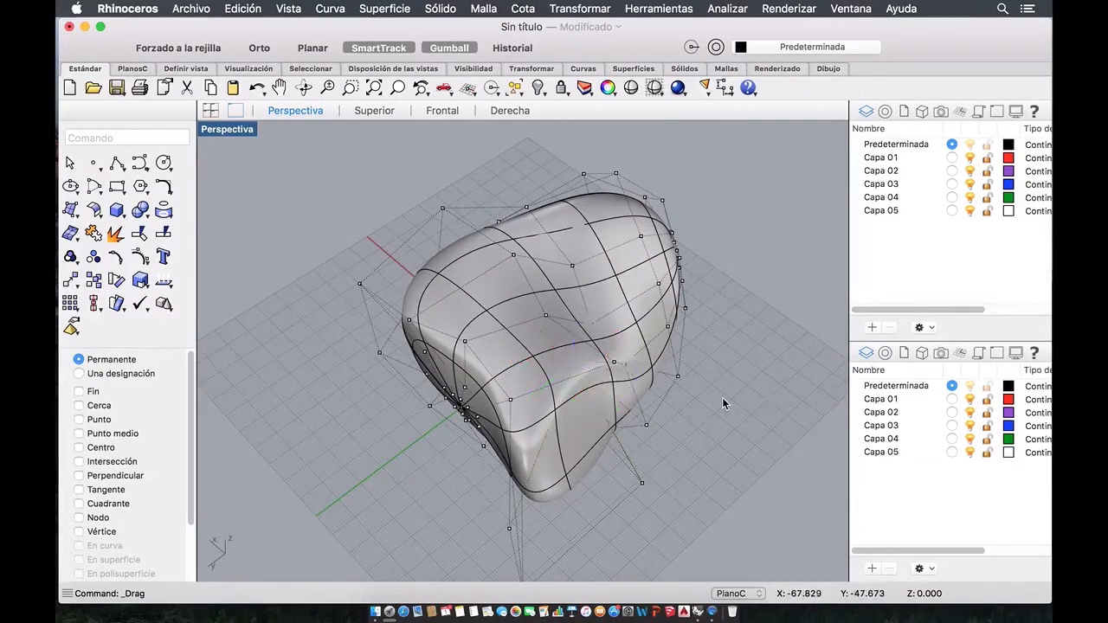
- Turn off the control points of the rebuilt surface and view the reshaped body
key("Escape")
key("Escape")
right_click_drag(687, 420, 620, 381)
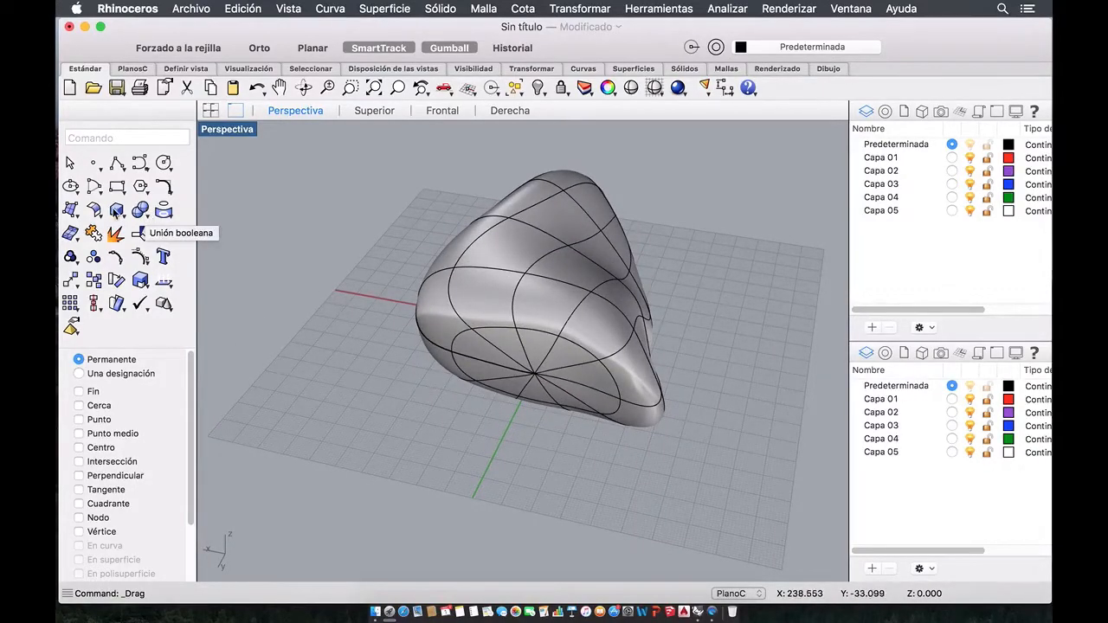
- Create a sphere by centre and radius beside the rebuilt body, and move it so that it overlaps the body's nearest corner
left_click(115, 211)
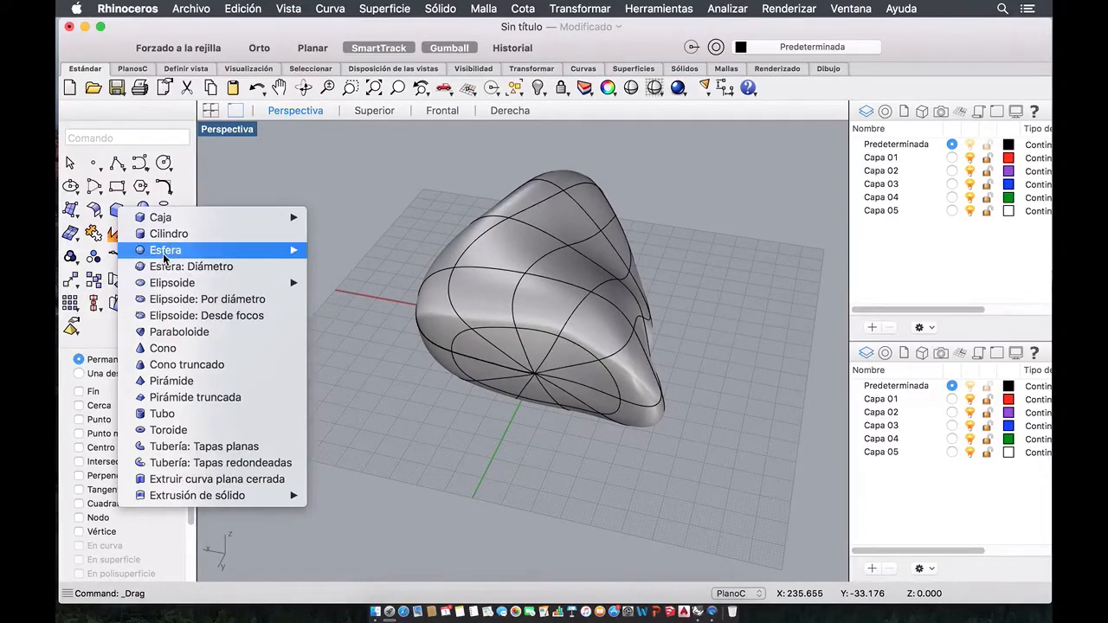
left_click(355, 374)
left_click(117, 210)
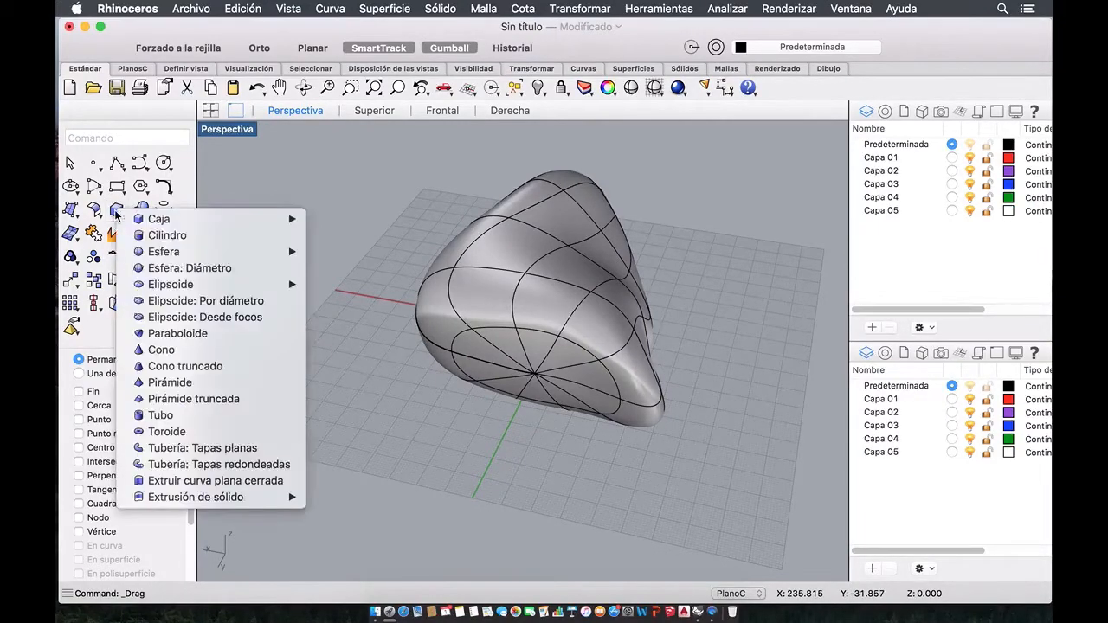
mouse_move(151, 251)
left_click(356, 253)
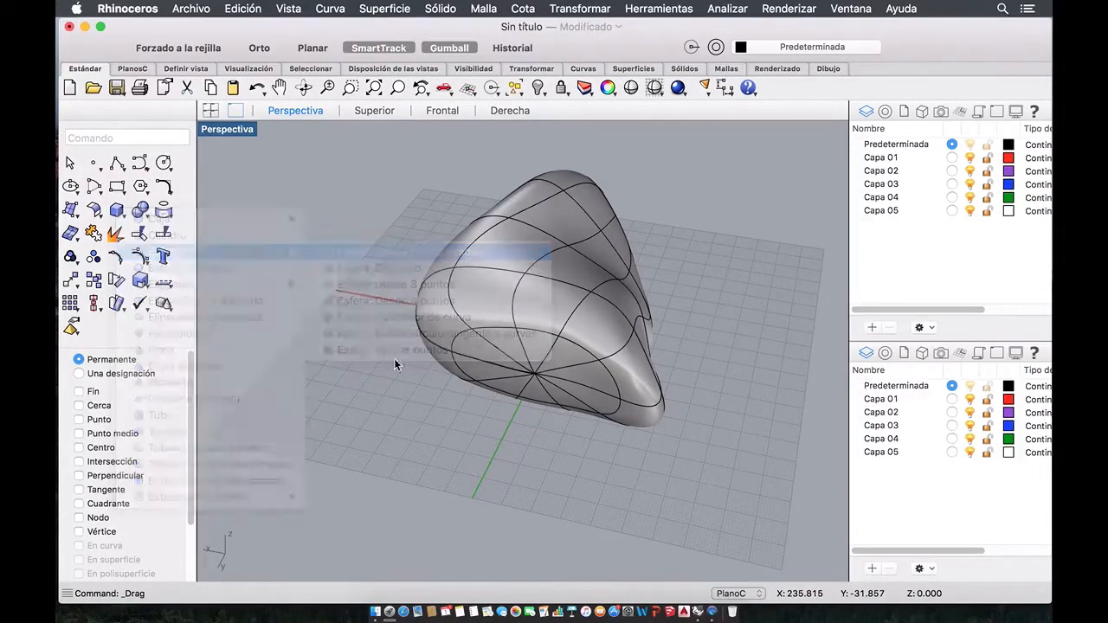
left_click(382, 394)
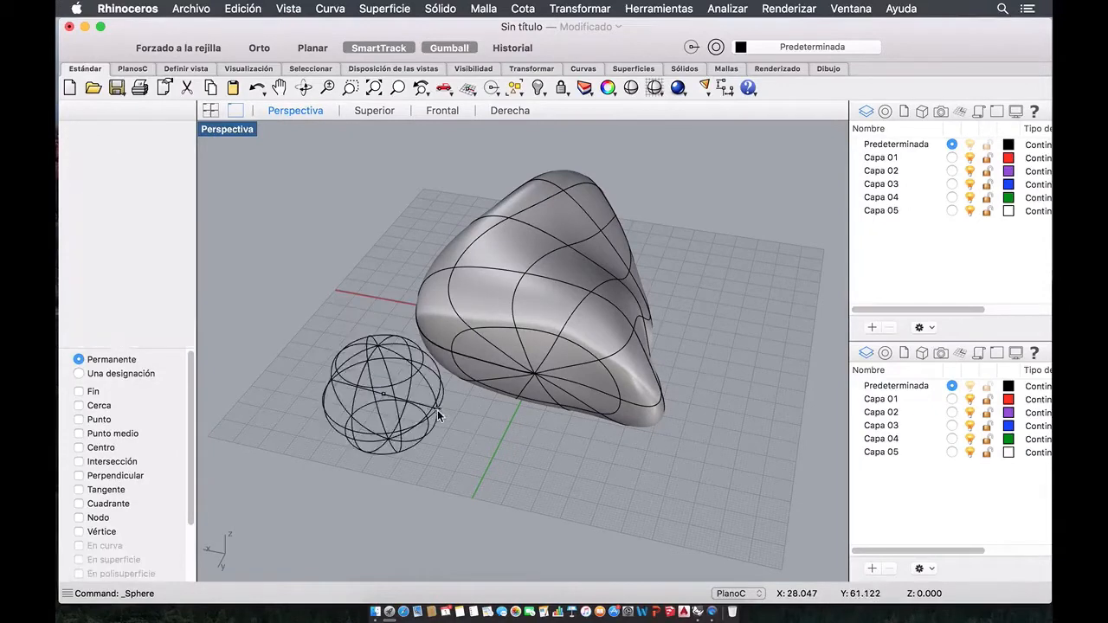
left_click(444, 426)
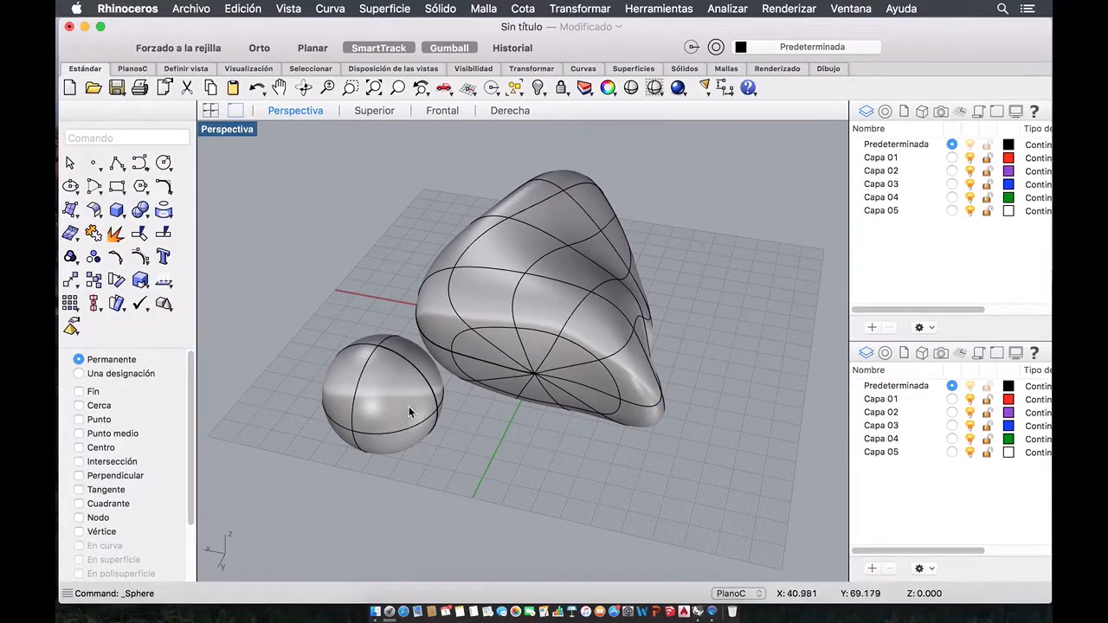
left_click_drag(410, 412, 476, 365)
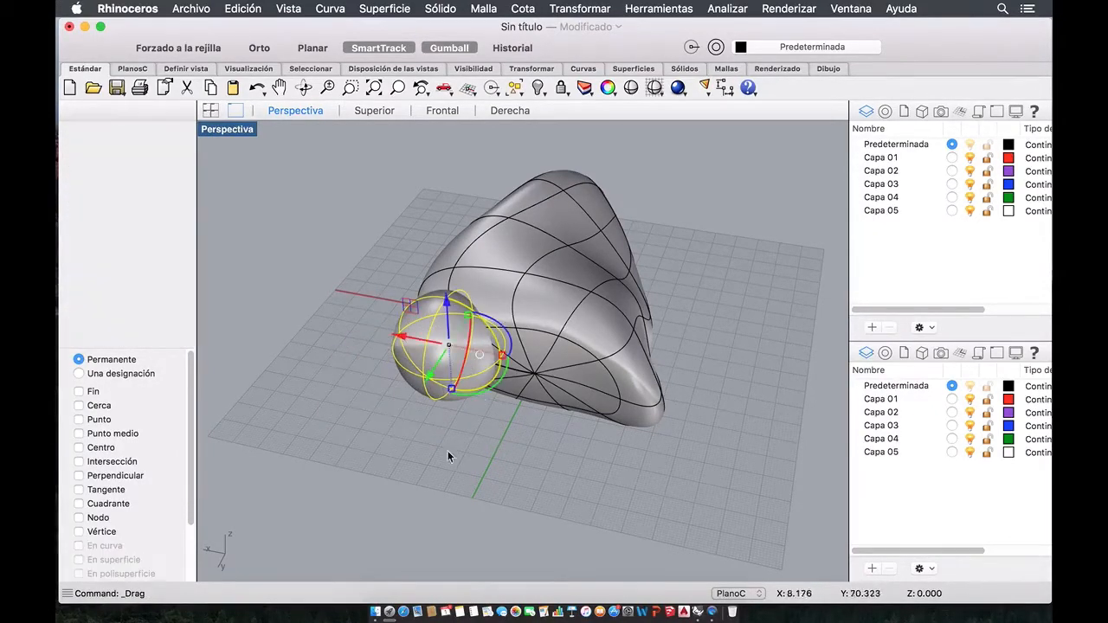
left_click(288, 350)
- Subtract the sphere from the rebuilt body with a Boolean difference, deleting the original sphere
left_click(138, 212)
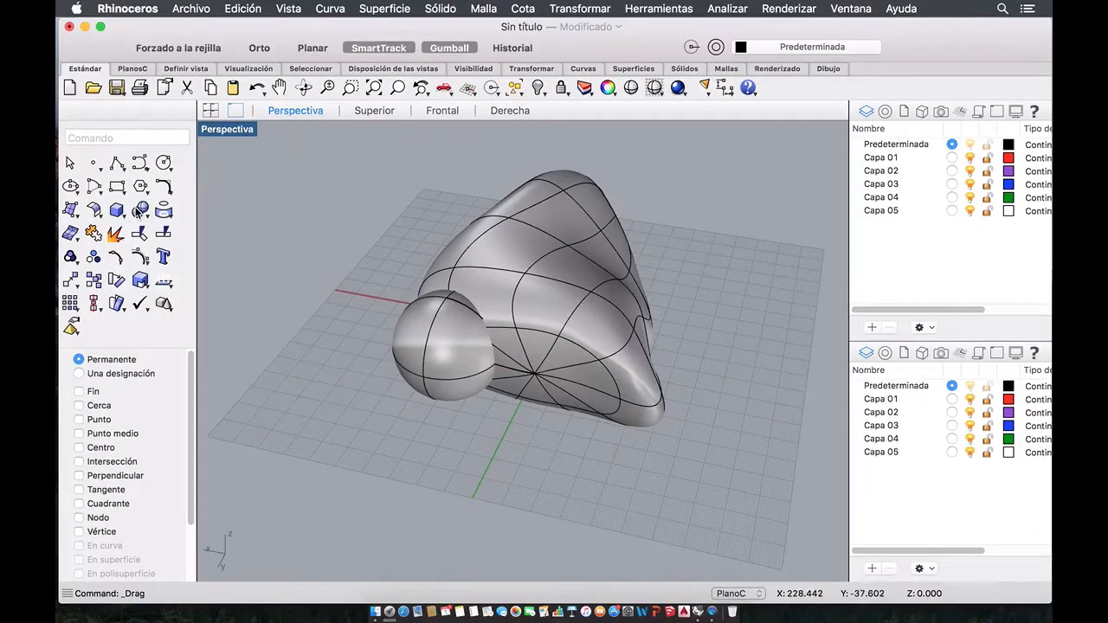
left_click(191, 231)
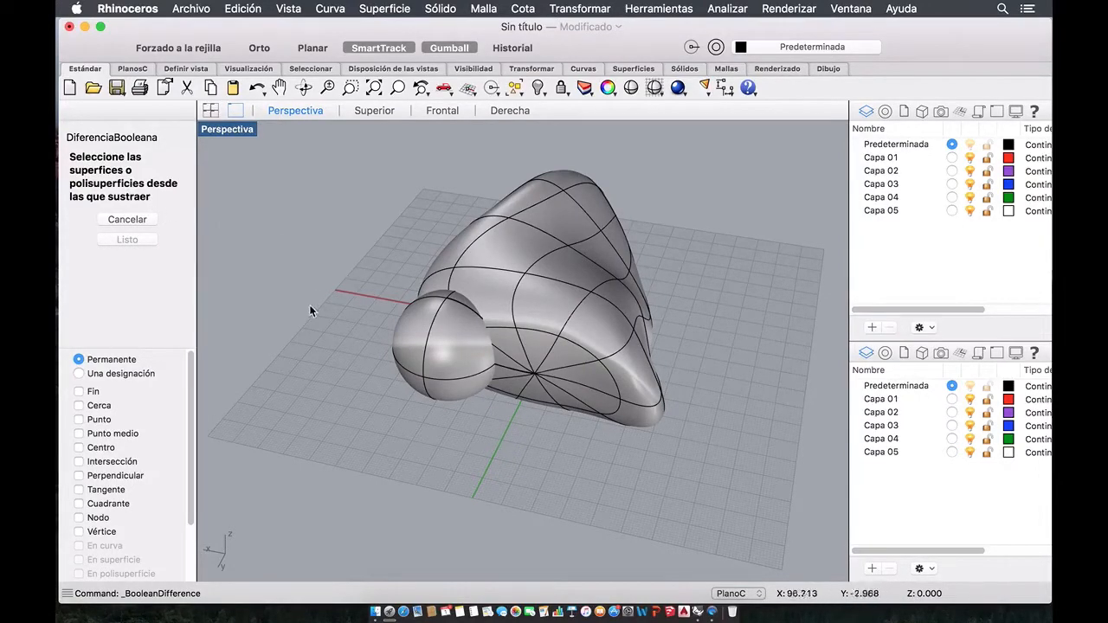
left_click(558, 332)
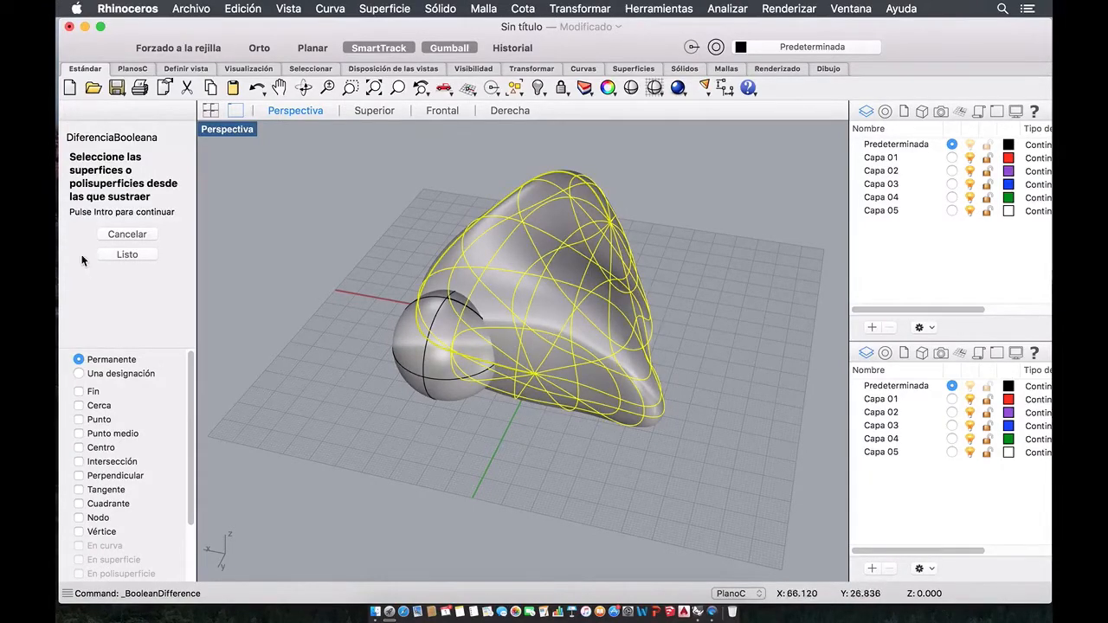
left_click(108, 254)
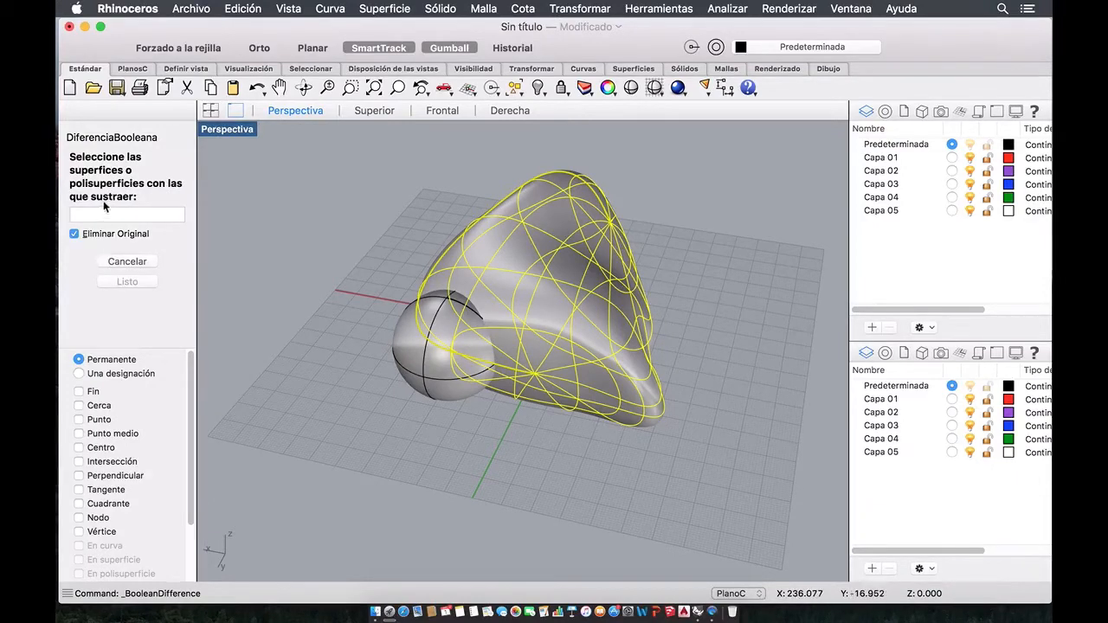
left_click(427, 364)
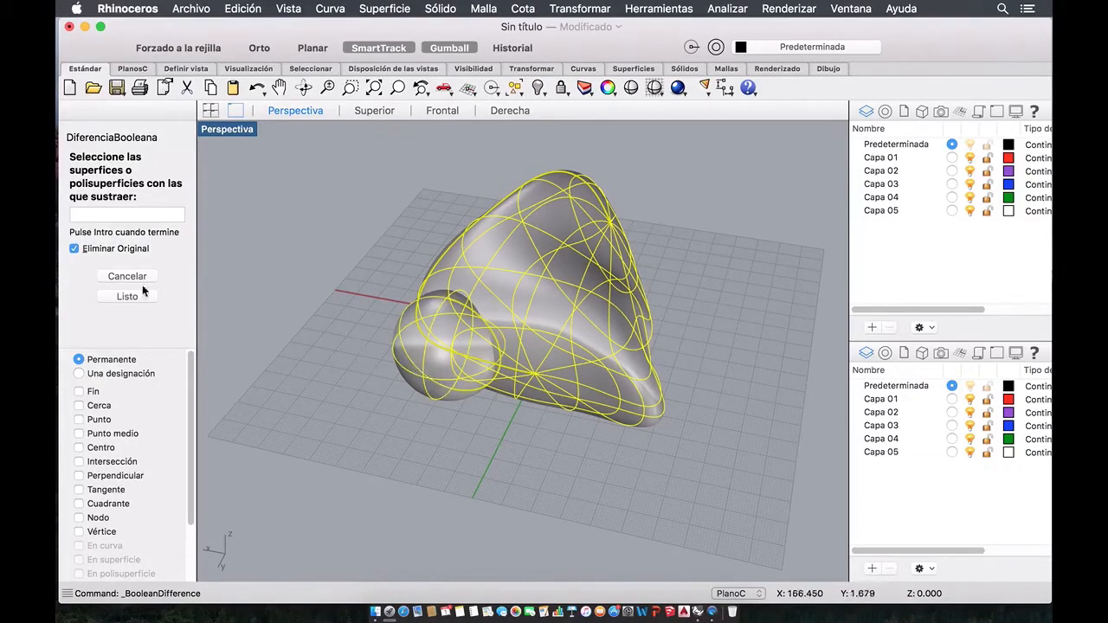
left_click(127, 297)
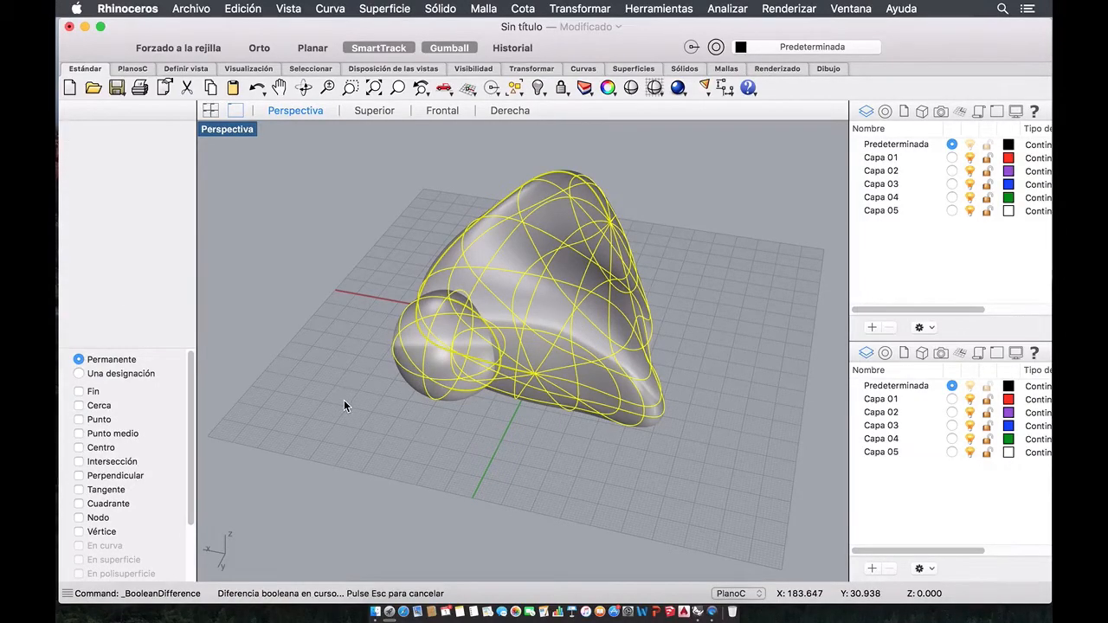